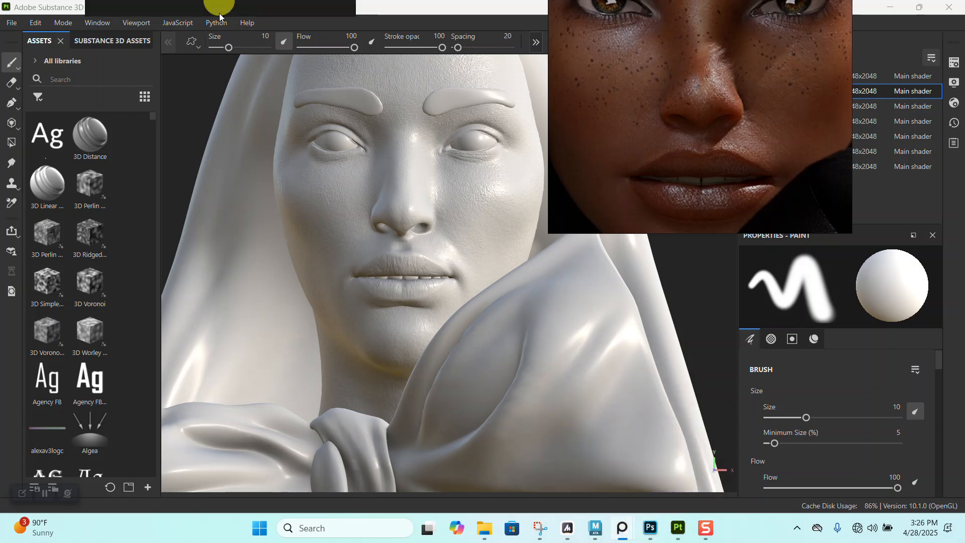
- Place the skin reference board over the viewport and examine its dark-skin head renders and texture maps
left_click_drag(217, 7, 271, 265)
scroll(275, 245, "up", 2)
scroll(241, 201, "down", 3)
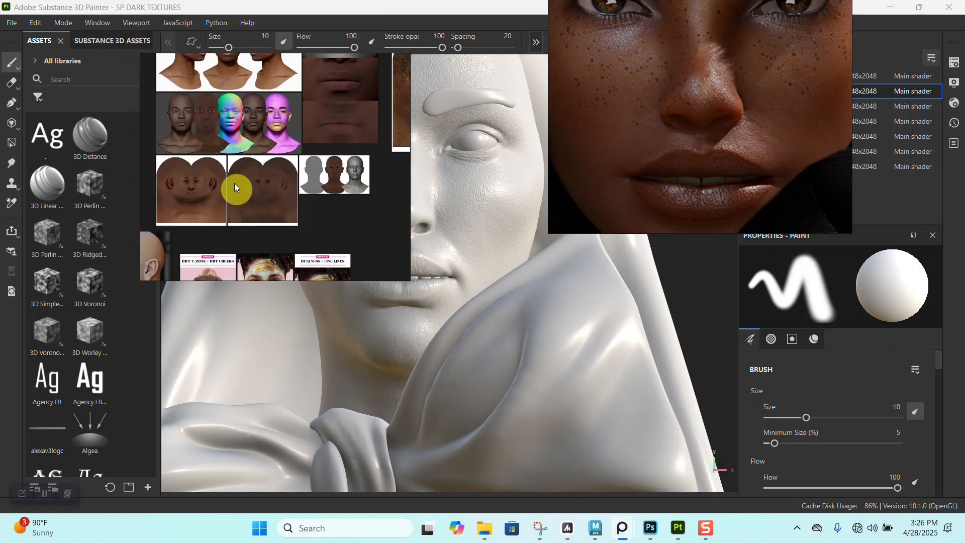
scroll(270, 186, "up", 3)
scroll(249, 163, "down", 4)
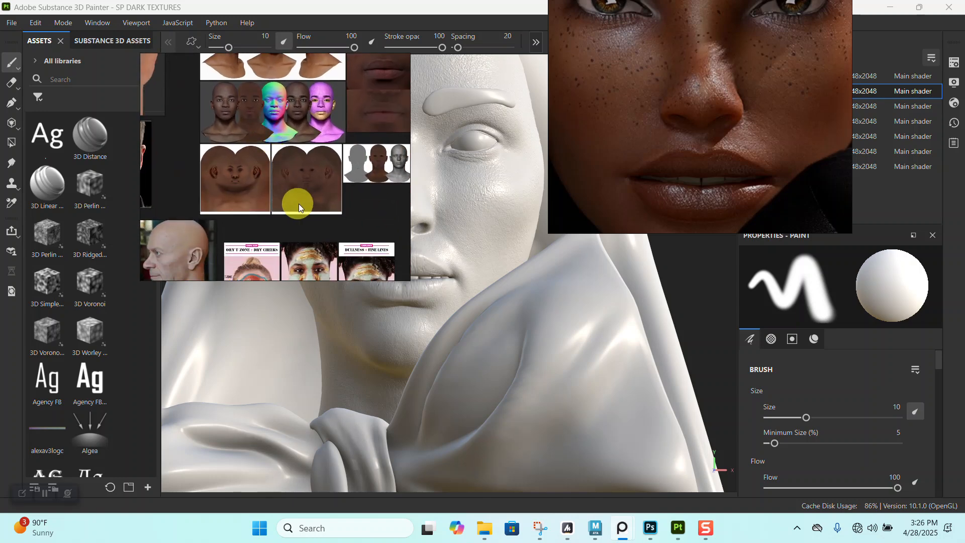
scroll(299, 203, "up", 6)
scroll(268, 176, "up", 6)
scroll(307, 172, "down", 3)
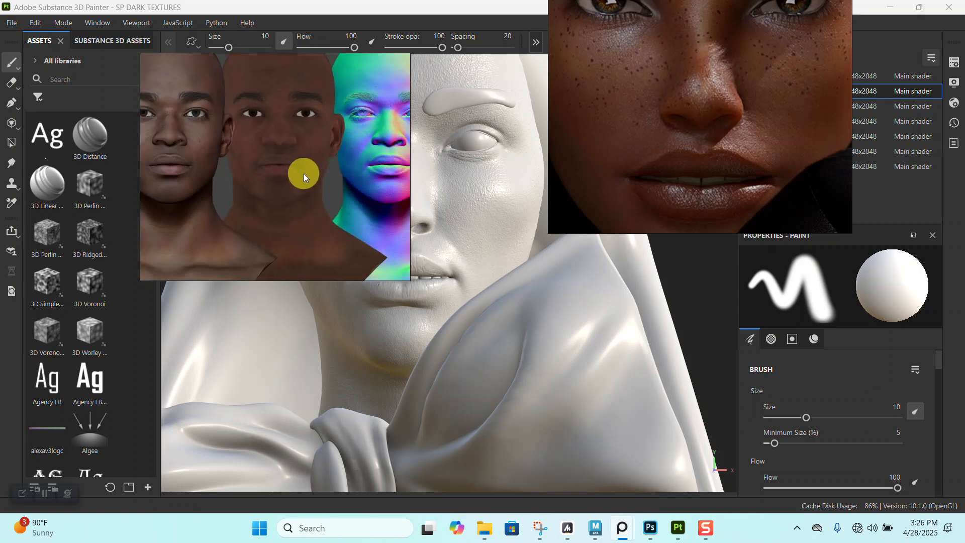
scroll(303, 173, "up", 3)
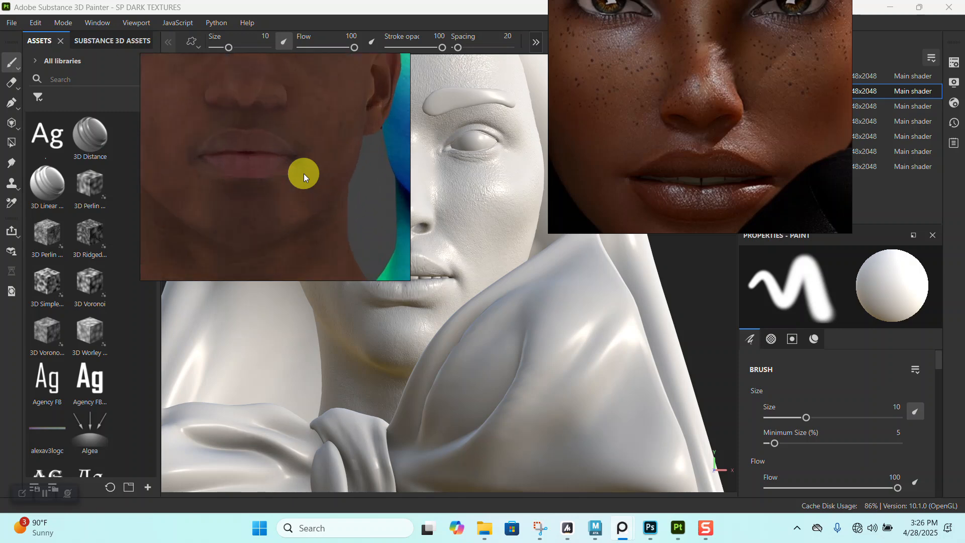
scroll(275, 179, "down", 3)
scroll(328, 183, "up", 2)
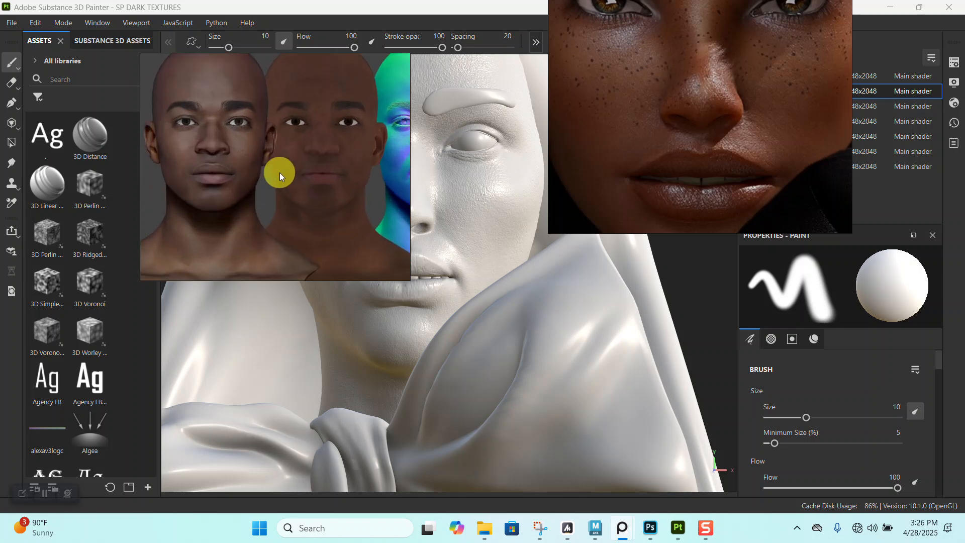
- Study the skin tone variation around the eyes, nose, lips and forehead on the unlit face, and compare it with the freckled woman's portrait
scroll(279, 173, "up", 4)
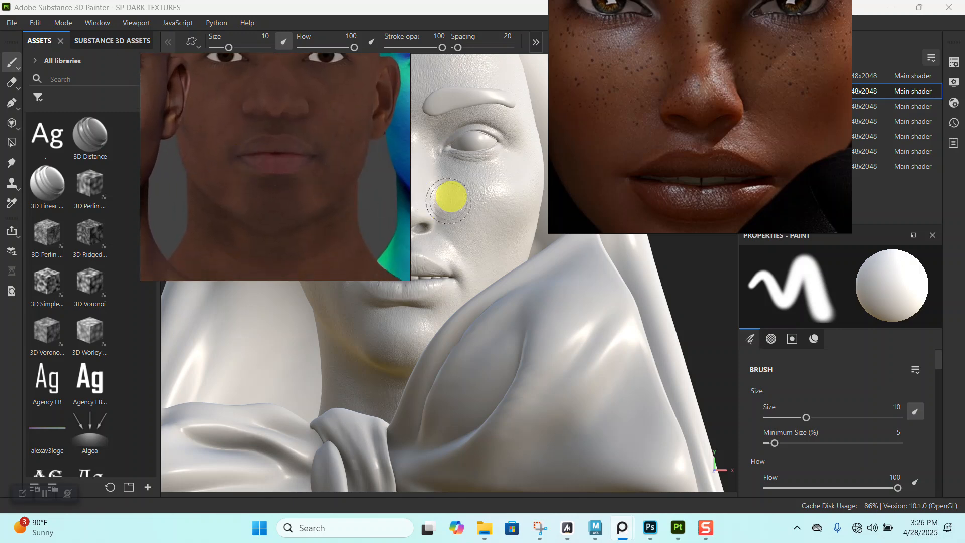
scroll(306, 206, "down", 3)
scroll(298, 177, "up", 4)
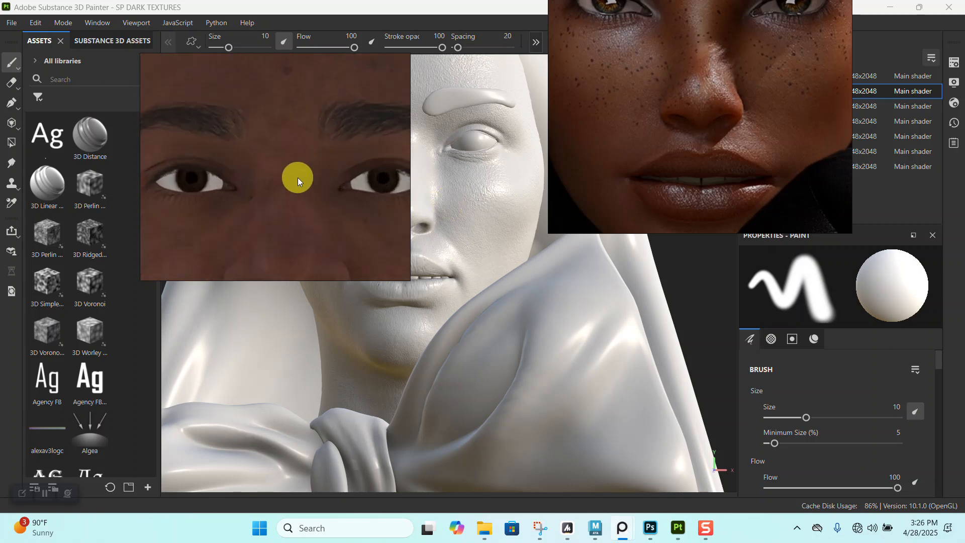
scroll(298, 177, "down", 2)
left_click_drag(299, 186, 294, 150)
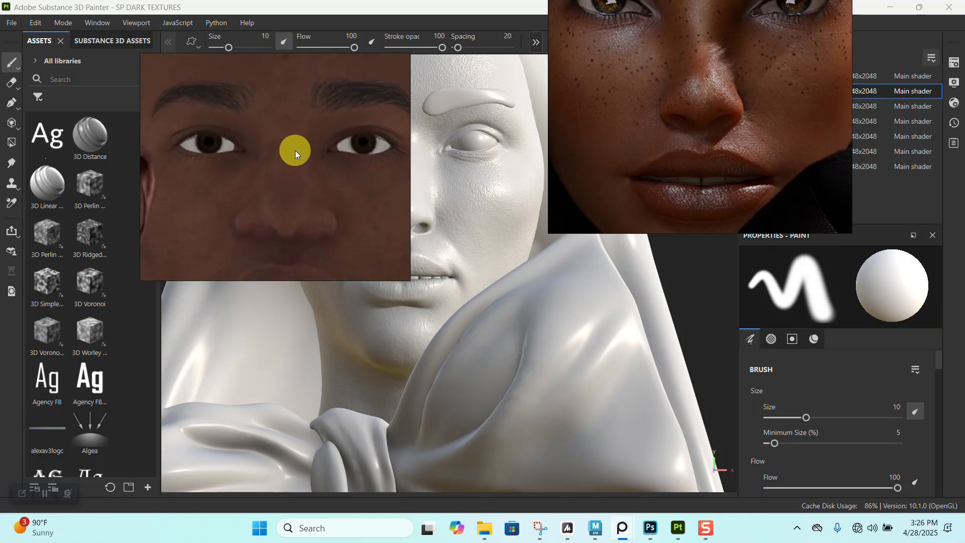
left_click_drag(289, 183, 289, 146)
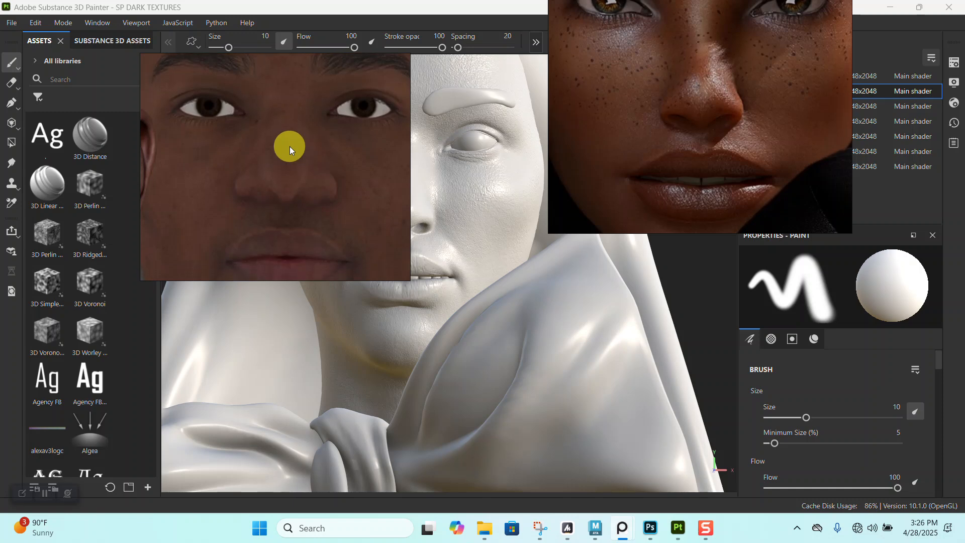
scroll(289, 159, "down", 1)
scroll(291, 161, "up", 3)
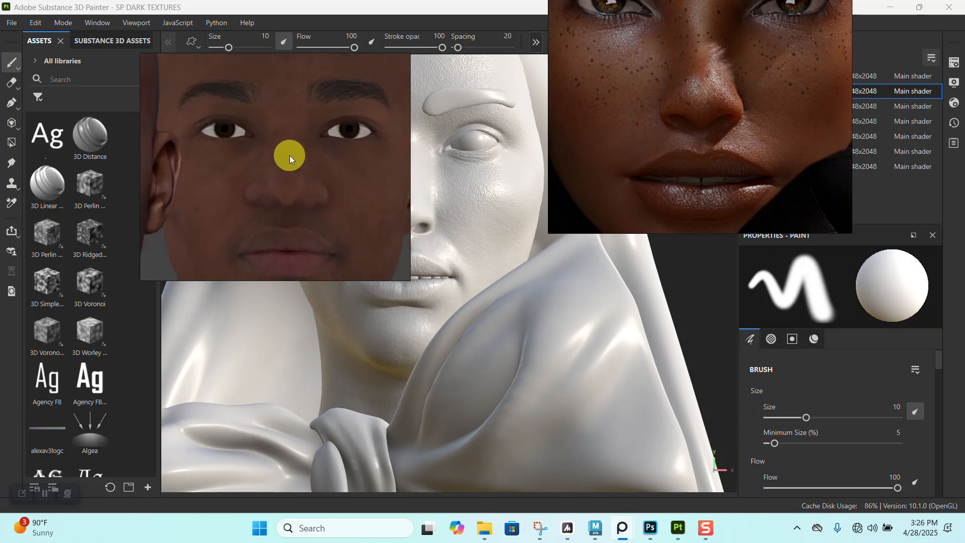
left_click_drag(291, 160, 324, 224)
scroll(324, 221, "down", 2)
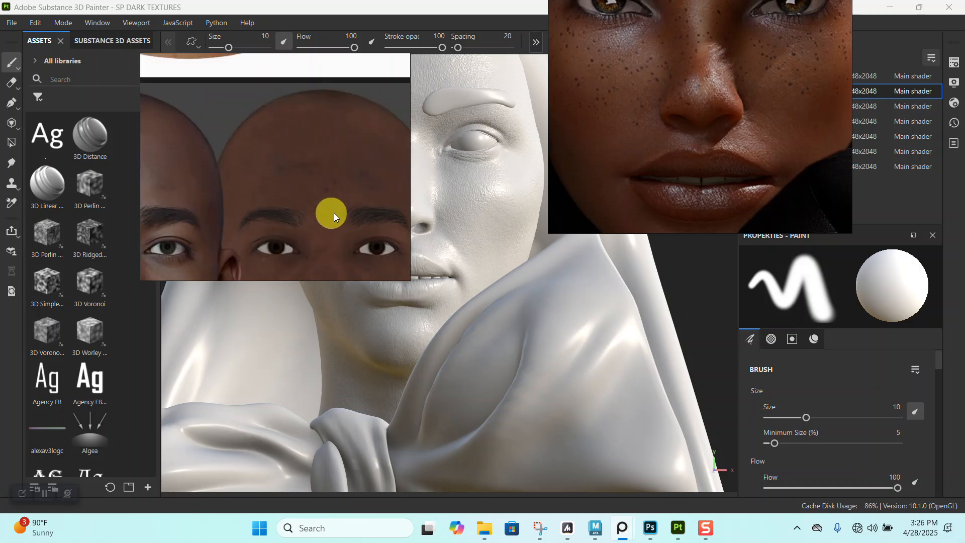
scroll(291, 141, "up", 2)
scroll(651, 162, "down", 2)
scroll(682, 182, "up", 2)
scroll(674, 113, "up", 3)
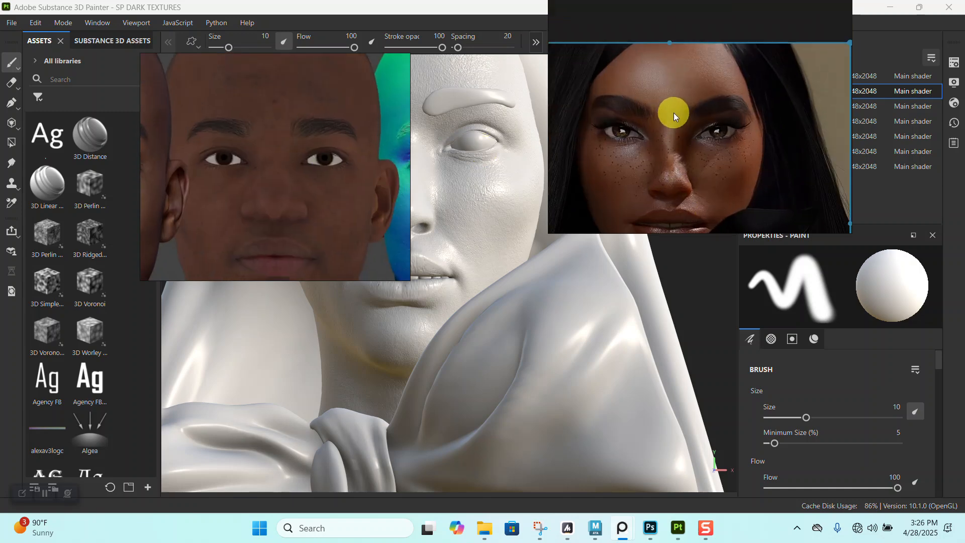
scroll(673, 115, "down", 3)
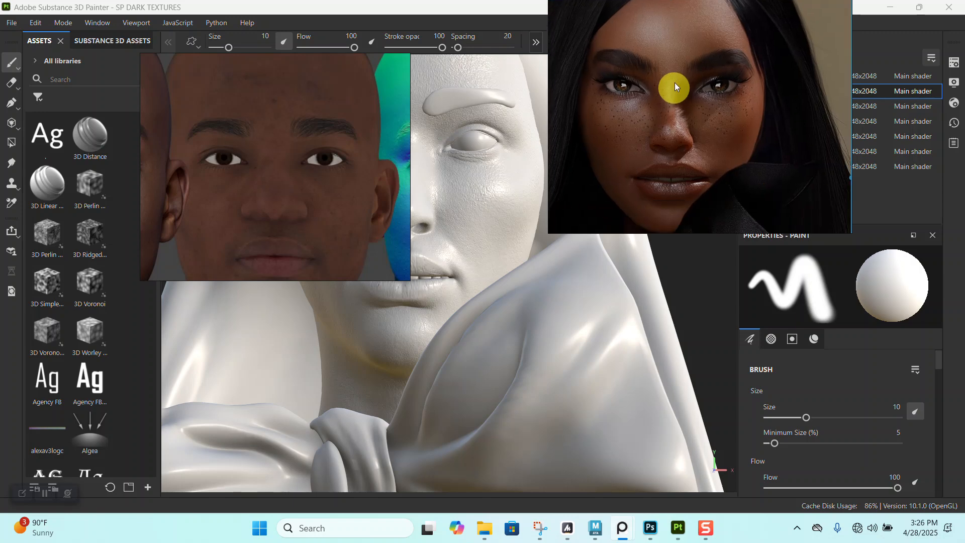
scroll(257, 178, "up", 2)
- Move both reference images clear of the model's face and texture set list, and frame the whole veiled head
left_click_drag(276, 188, 264, 123)
scroll(263, 123, "up", 1)
right_click_drag(264, 145, 264, 107)
scroll(263, 107, "up", 1)
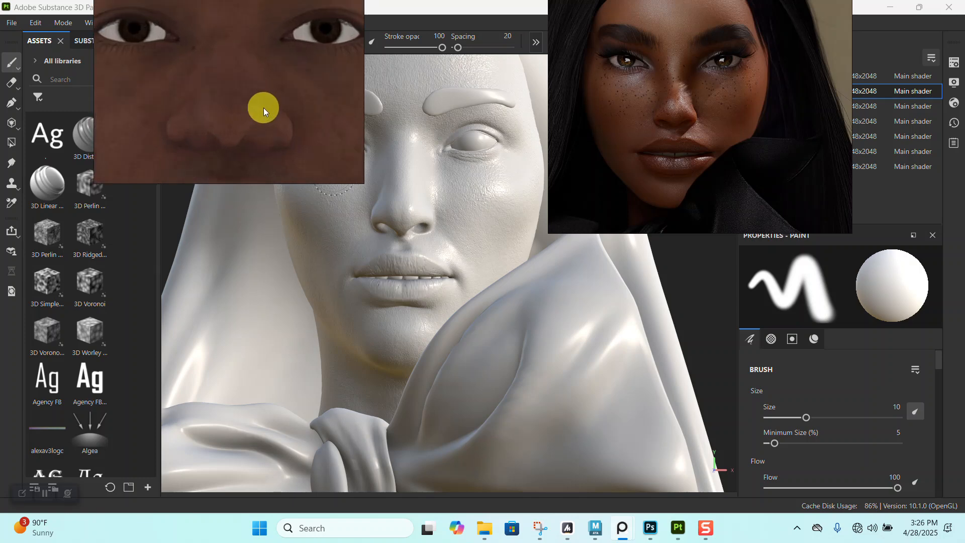
scroll(264, 107, "down", 1)
left_click_drag(760, 149, 555, 25)
right_click_drag(549, 244, 491, 218, "alt")
middle_click_drag(492, 218, 503, 262, "alt")
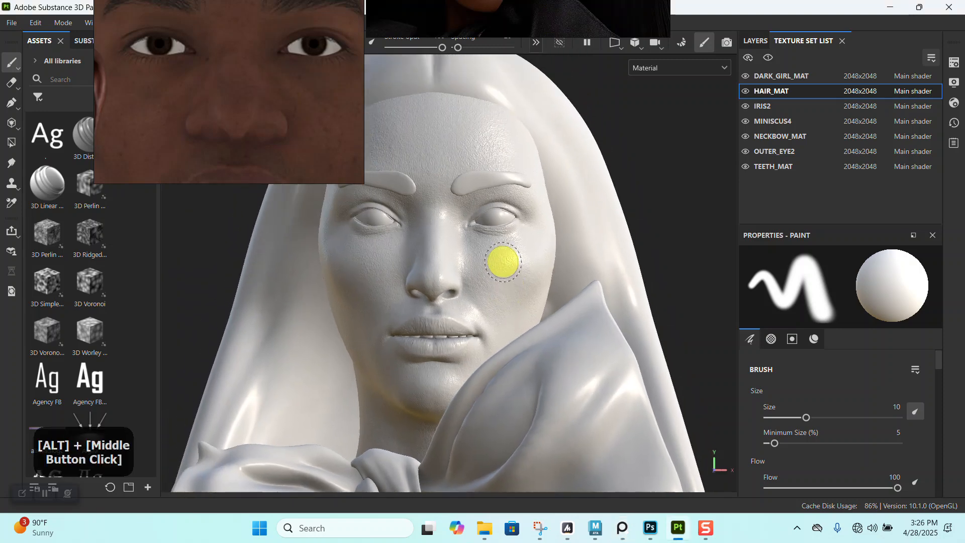
- Isolate the DARK_GIRL_MAT texture set in the viewport and set its texture size to 4096
left_click(761, 77)
left_click(768, 57)
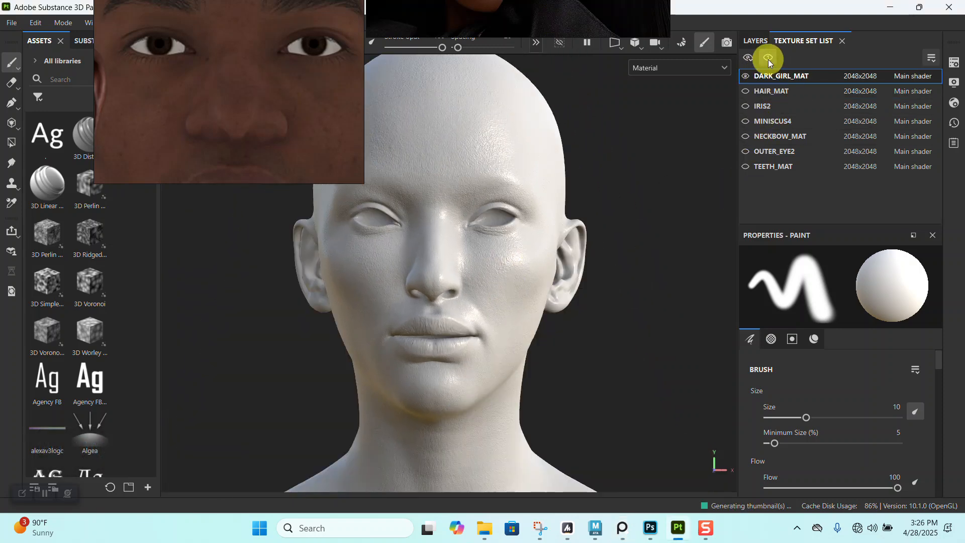
left_click(955, 63)
scroll(855, 243, "up", 5)
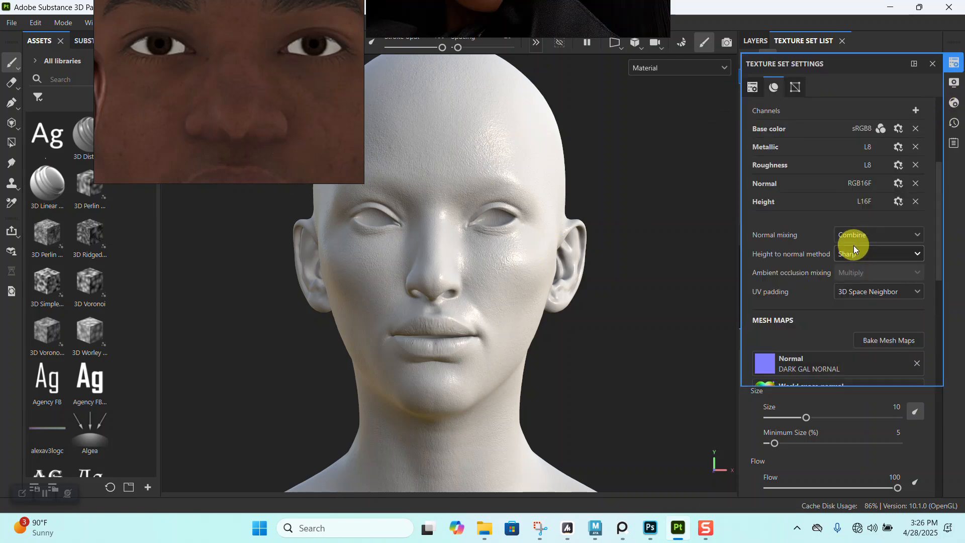
left_click(827, 192)
left_click(816, 270)
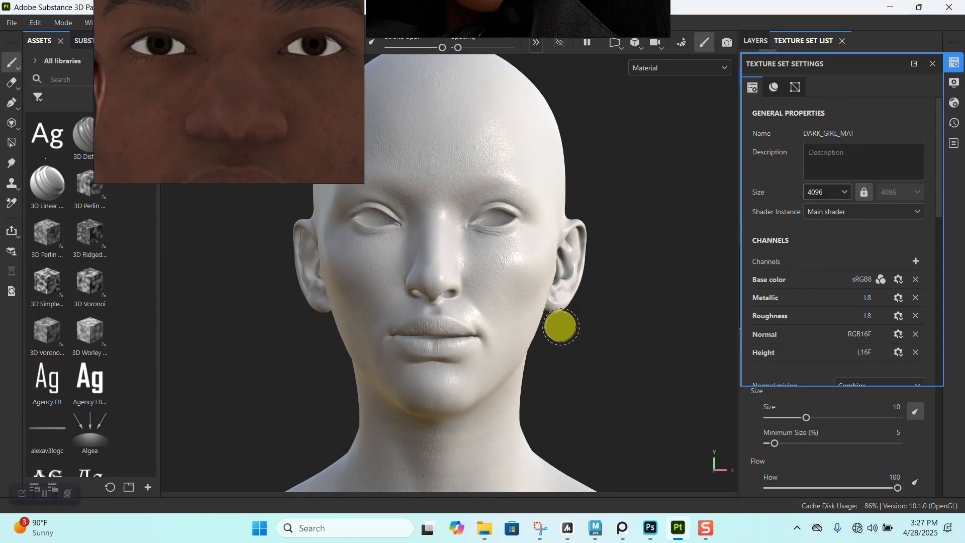
left_click(933, 67)
- Inspect the skin pore and wrinkle detail on the head up close from several angles
right_click_drag(405, 269, 520, 368, "alt")
middle_click_drag(546, 375, 561, 273, "alt")
right_click_drag(561, 273, 508, 409, "alt")
left_click_drag(509, 409, 438, 327, "alt")
right_click_drag(437, 327, 442, 227, "alt")
middle_click_drag(441, 227, 530, 286, "alt")
left_click_drag(530, 287, 463, 308, "alt")
right_click_drag(463, 309, 478, 280, "alt")
middle_click_drag(478, 280, 522, 296, "alt")
mouse_move(523, 297)
right_mouse_down("alt")
mouse_move(483, 339)
mouse_move(532, 280)
right_mouse_up("alt")
middle_click_drag(532, 280, 504, 250, "alt")
right_click_drag(505, 250, 496, 210, "alt")
left_click_drag(496, 210, 460, 259, "alt")
mouse_move(460, 260)
middle_mouse_down("alt")
mouse_move(512, 235)
mouse_move(524, 218)
middle_mouse_up("alt")
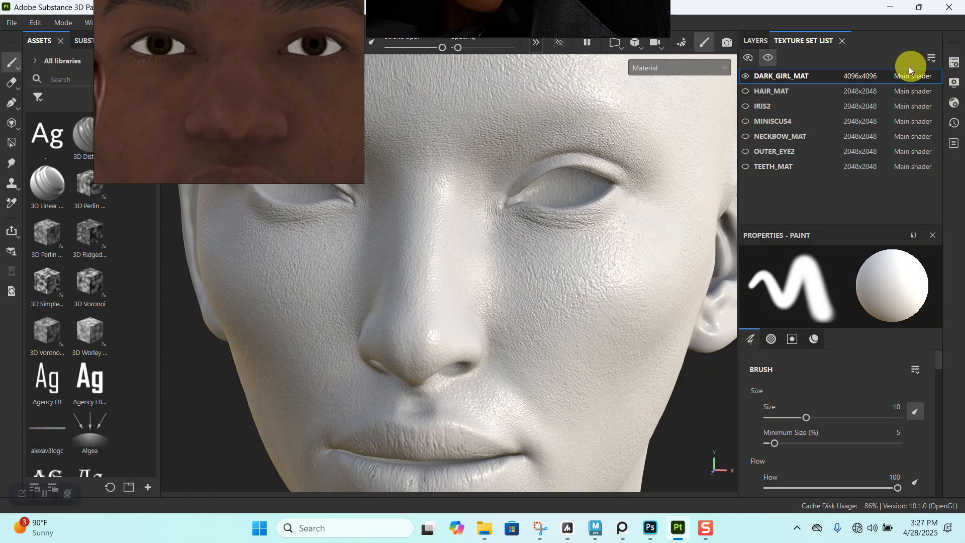
- Delete the empty paint layer Layer 1 from the DARK_GIRL_MAT layer stack
left_click(755, 41)
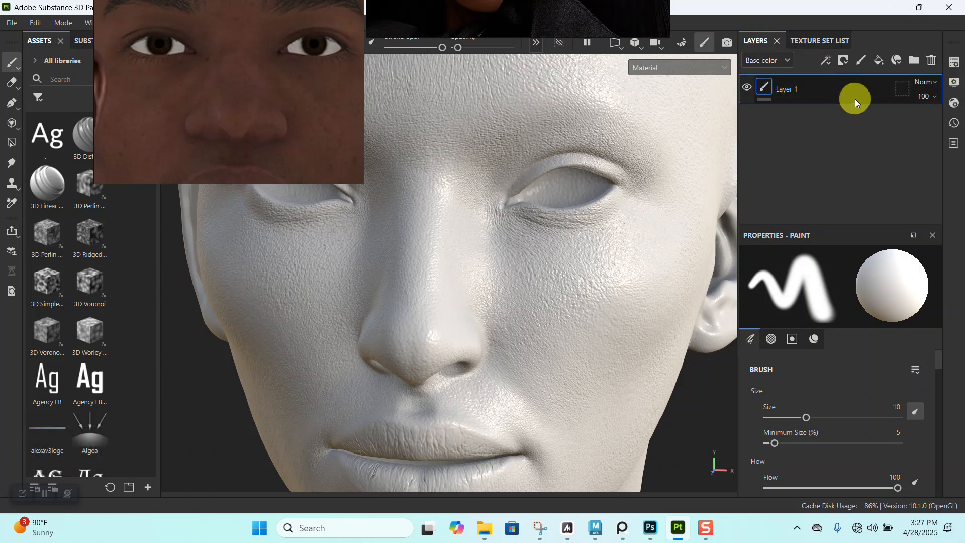
key("Delete")
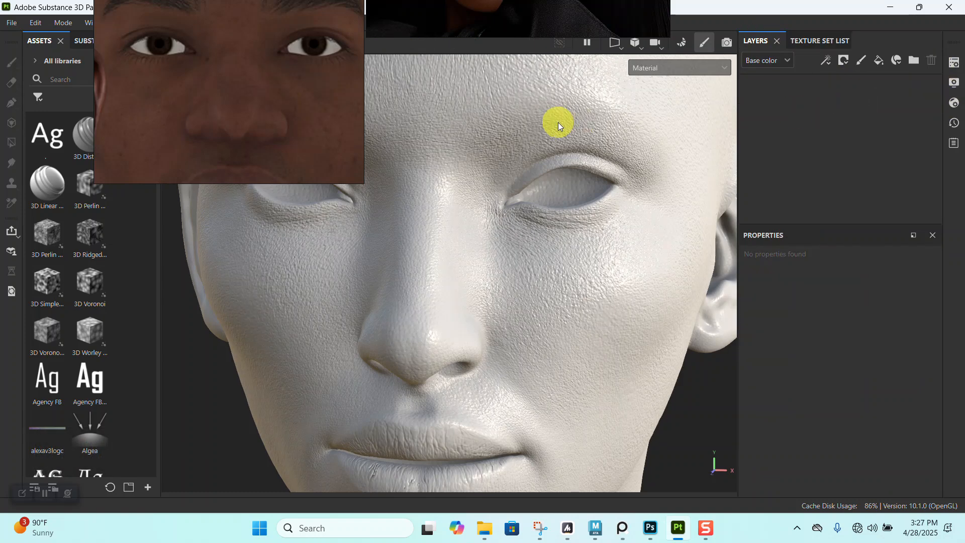
- Frame the bare head from the front and reposition the unlit face reference so the asset library is uncovered
scroll(255, 124, "down", 4)
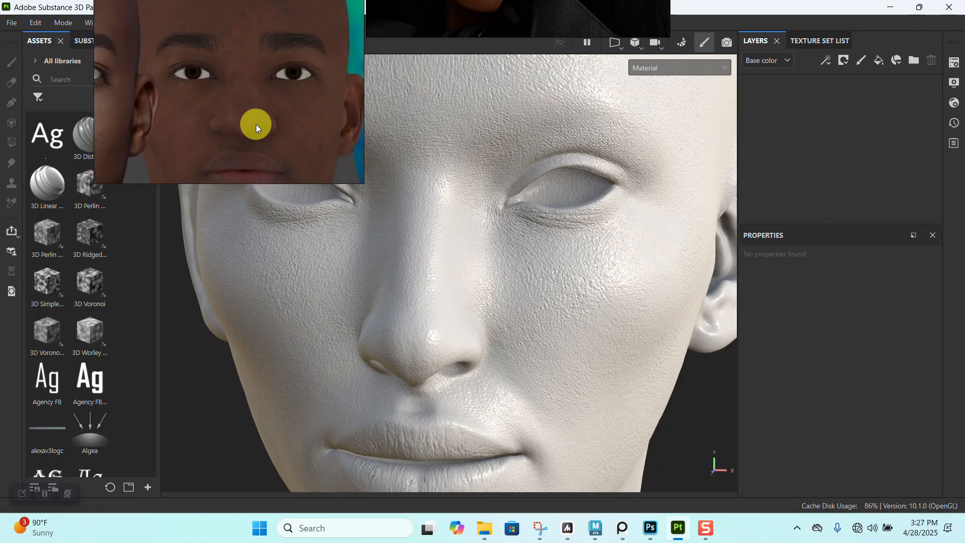
right_click_drag(500, 244, 503, 251, "alt")
mouse_move(503, 251)
middle_mouse_down("alt")
mouse_move(518, 237)
mouse_move(507, 246)
middle_mouse_up("alt")
right_click_drag(506, 246, 437, 160, "alt")
left_click_drag(491, 240, 453, 237, "alt")
left_click_drag(221, 174, 272, 109, "alt")
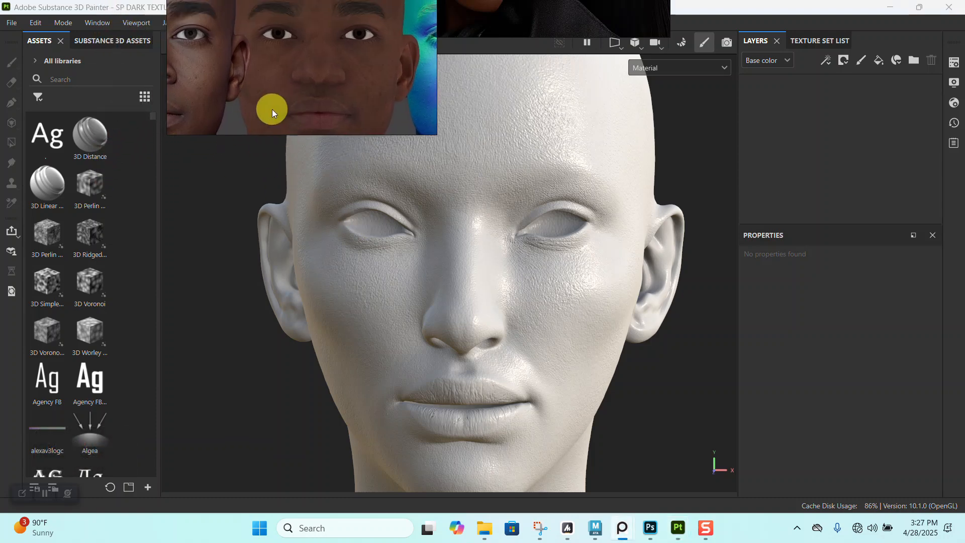
right_click_drag(524, 271, 520, 295, "alt")
mouse_move(300, 83)
left_mouse_down()
mouse_move(307, 106)
mouse_move(308, 95)
left_mouse_up()
- Search the asset library for "KC" and limit the results to smart materials
left_click(38, 95)
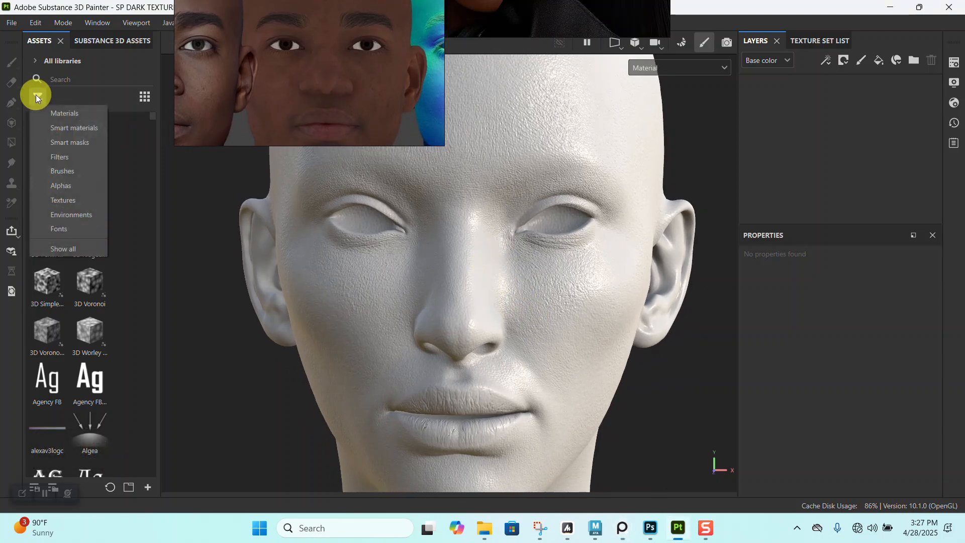
left_click(172, 127)
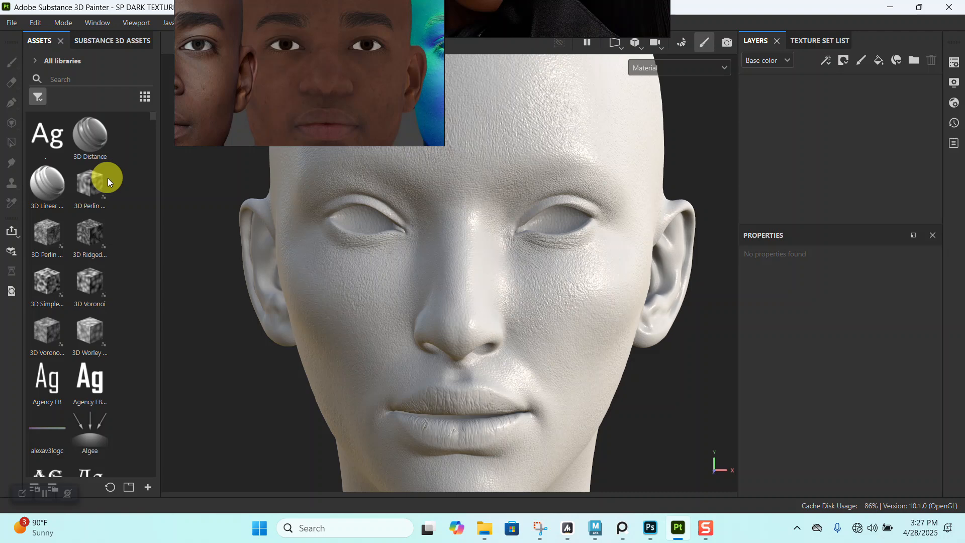
left_click(69, 80)
type("Kd")
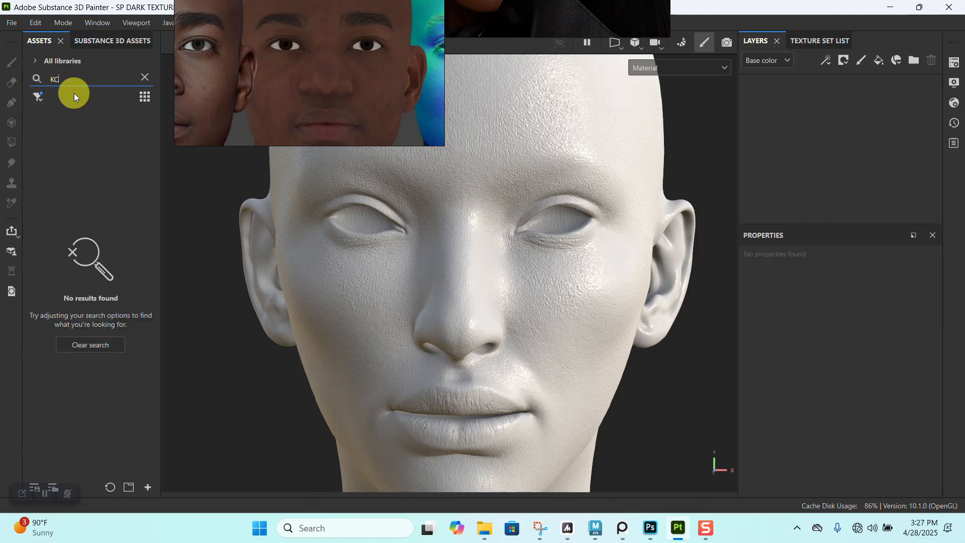
left_click(39, 98)
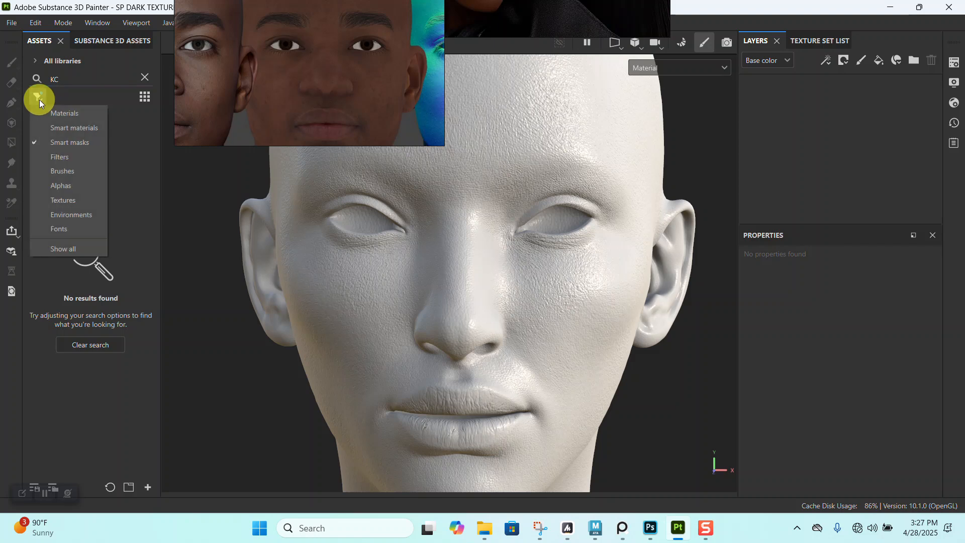
left_click(62, 131)
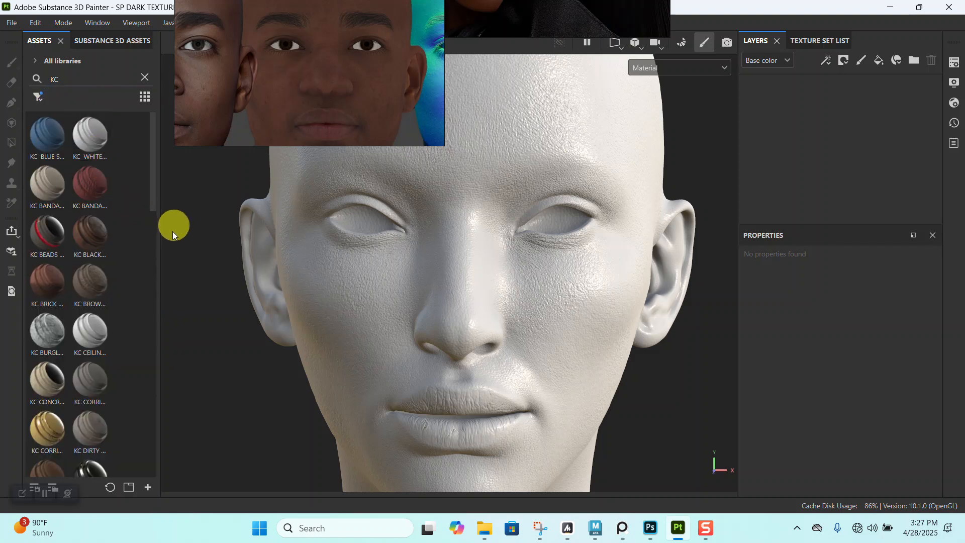
- Apply the KC RED SKIN BASE TONE smart material to the head
scroll(98, 246, "down", 3)
scroll(97, 246, "down", 3)
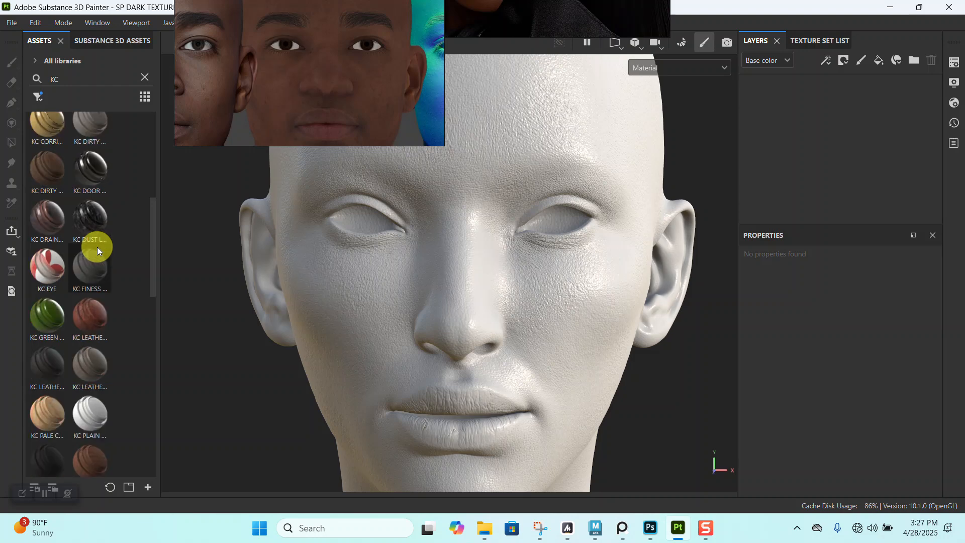
scroll(98, 247, "down", 6)
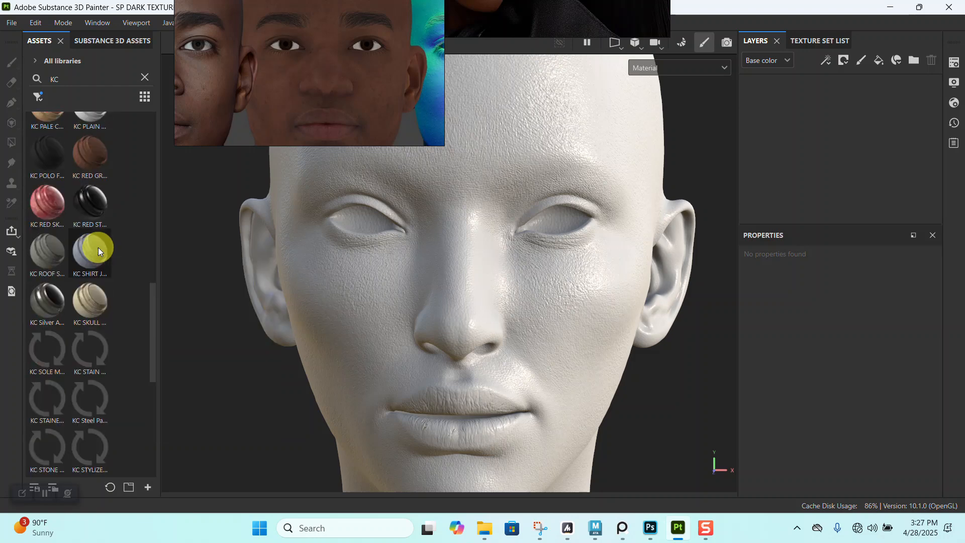
left_click_drag(44, 209, 430, 230)
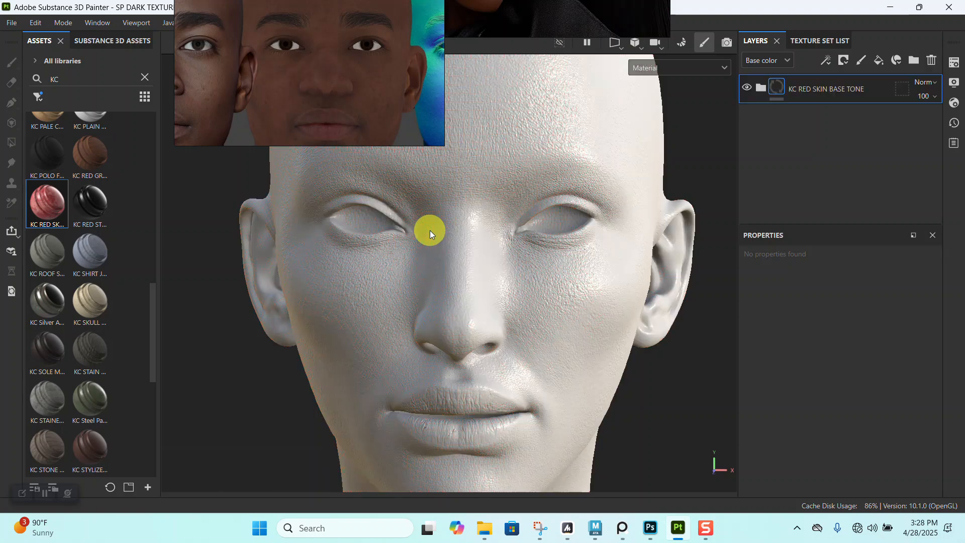
- Compare the red base skin material on the whole head with the unlit face reference
left_click_drag(355, 77, 287, 120)
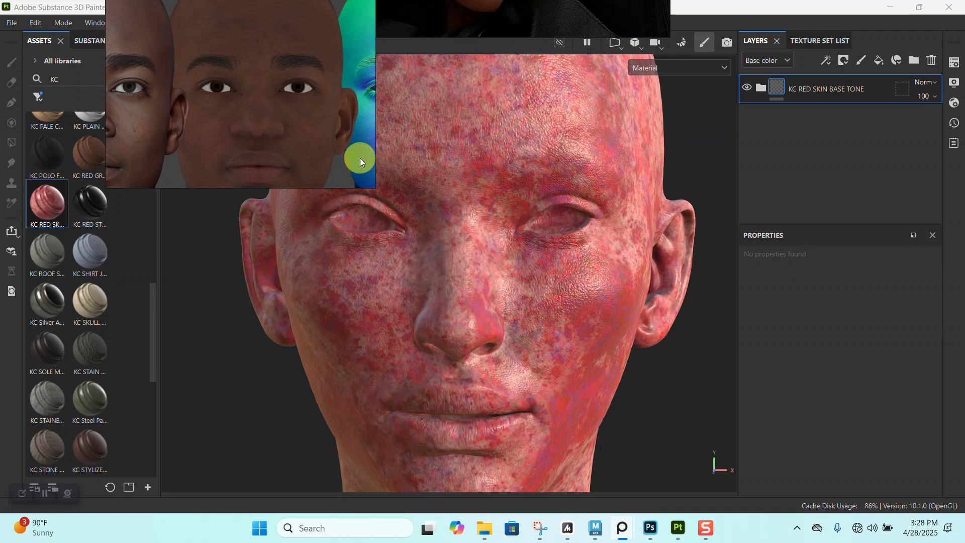
right_click_drag(482, 229, 501, 286, "alt")
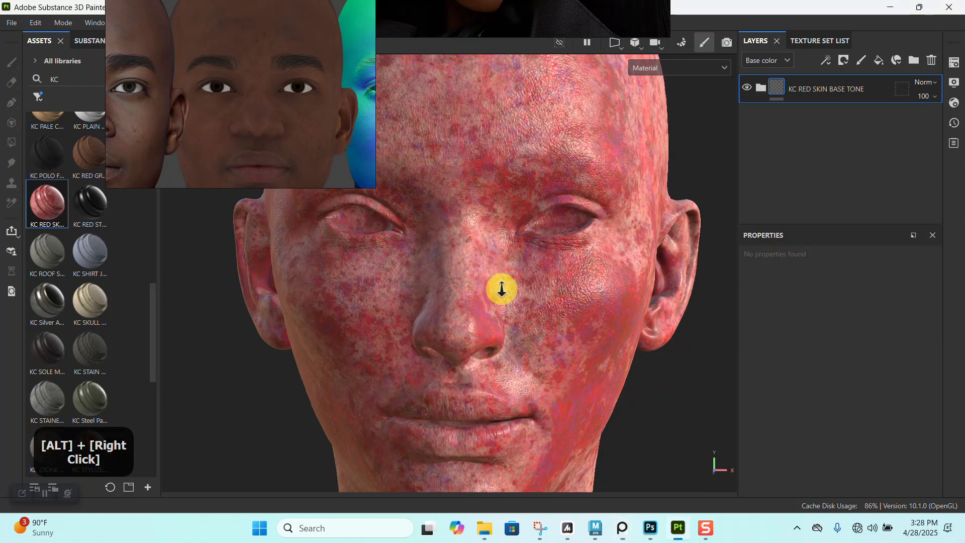
middle_click_drag(502, 287, 489, 293, "alt")
right_click_drag(489, 293, 393, 137, "alt")
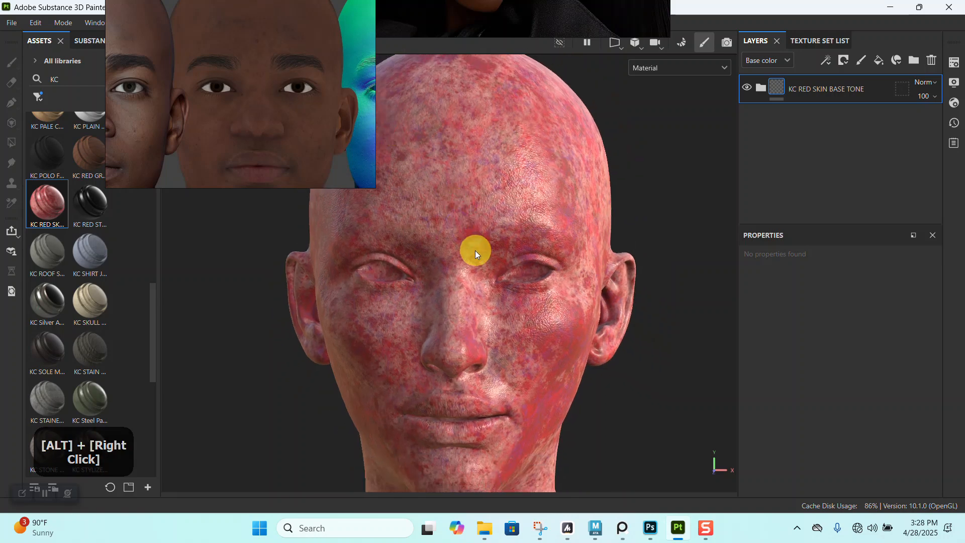
right_click_drag(472, 252, 461, 201, "alt")
middle_click_drag(461, 200, 448, 189, "alt")
scroll(270, 108, "up", 2)
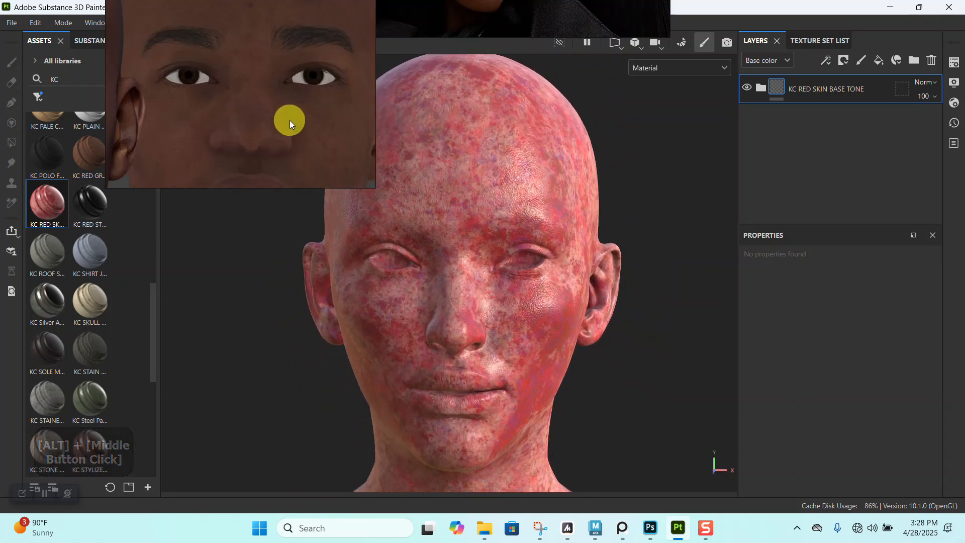
- Compare the skin of the unlit reference's face, neck and chest with the red base skin on the head
left_click_drag(290, 120, 283, 141)
right_click_drag(467, 203, 514, 279, "alt")
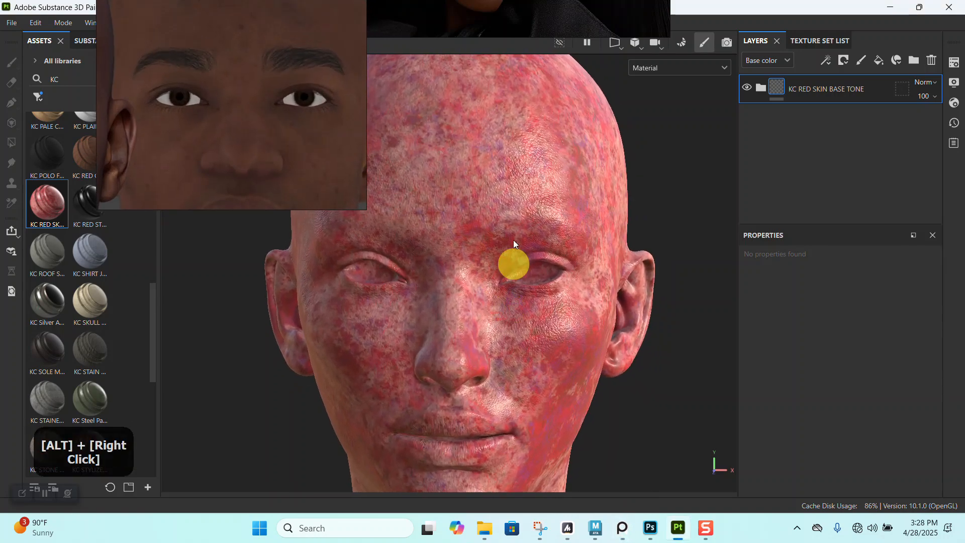
middle_click_drag(522, 221, 483, 236, "alt")
scroll(241, 90, "down", 2)
scroll(237, 121, "up", 5)
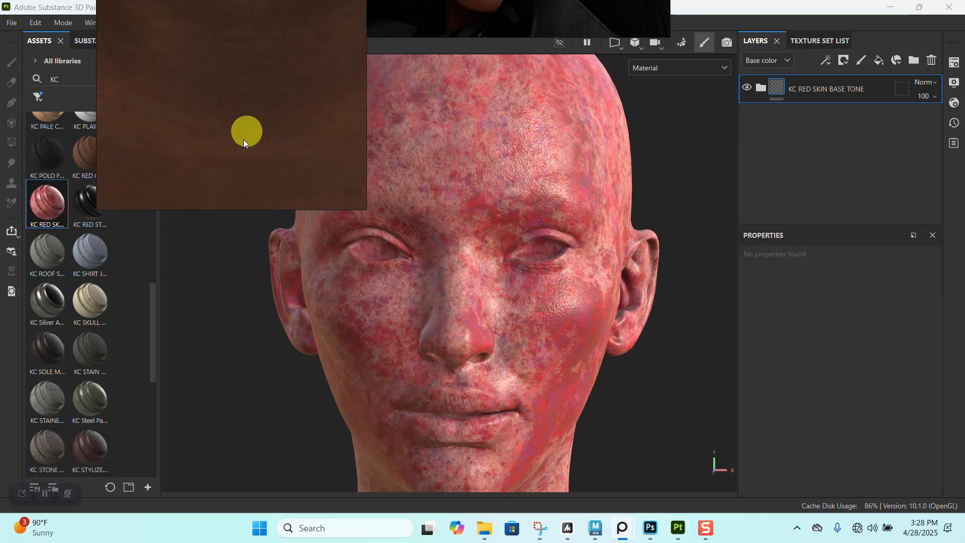
scroll(257, 149, "down", 3)
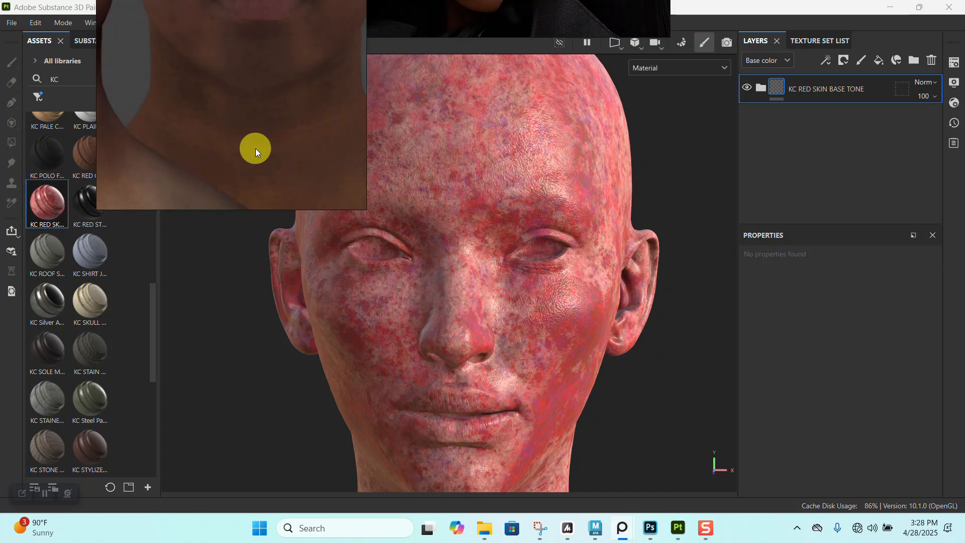
right_click_drag(398, 211, 410, 172, "alt")
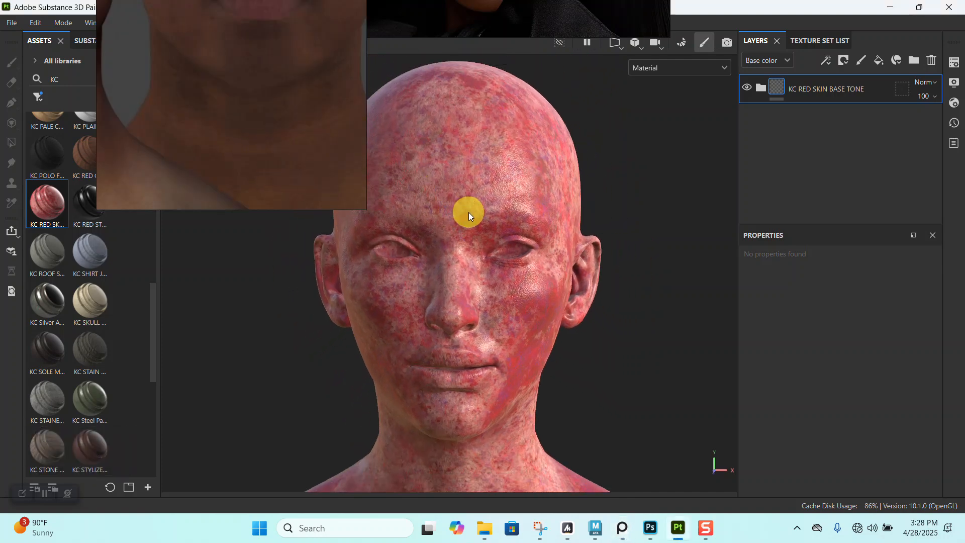
right_click_drag(486, 297, 481, 225, "alt")
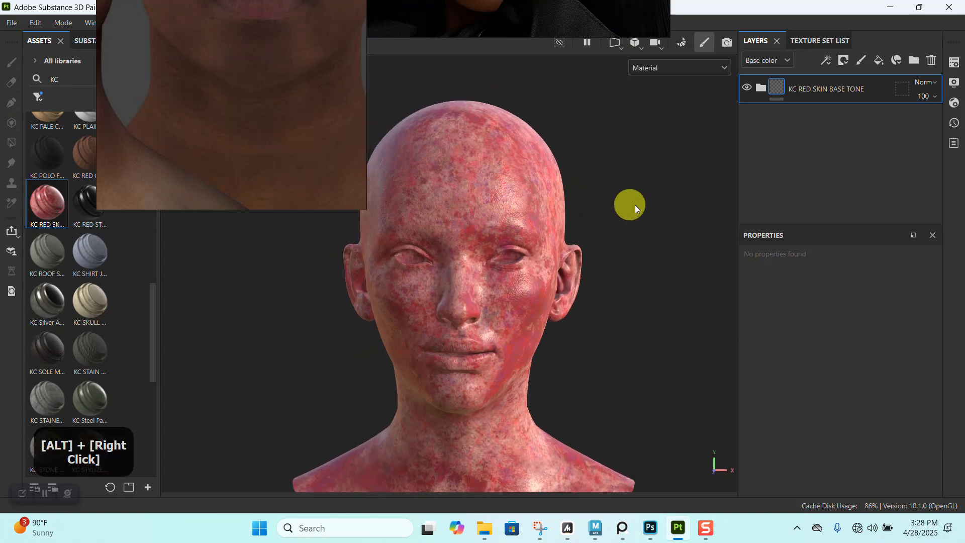
- Lower the opacity of the KC RED SKIN BASE TONE layer to 74
left_click(931, 103)
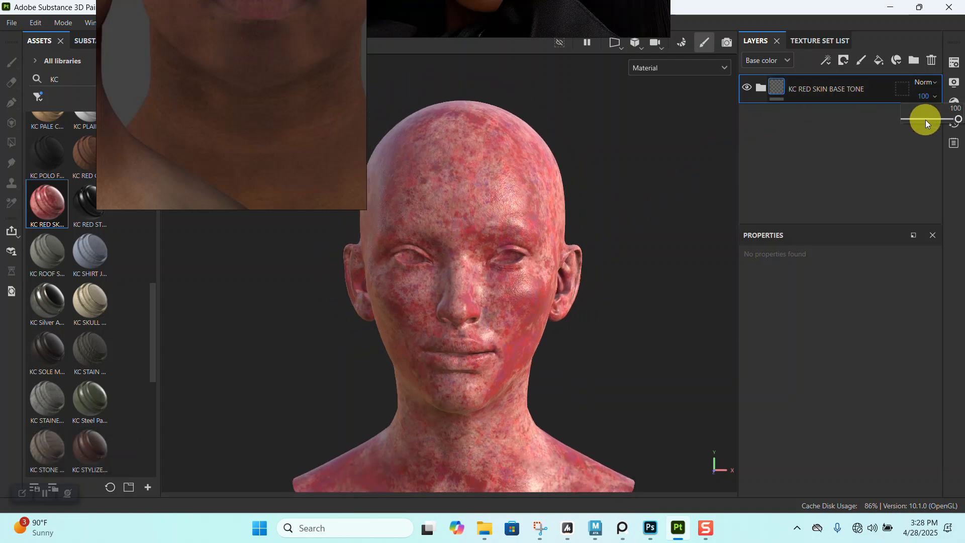
left_click(925, 120)
left_click_drag(930, 118, 947, 119)
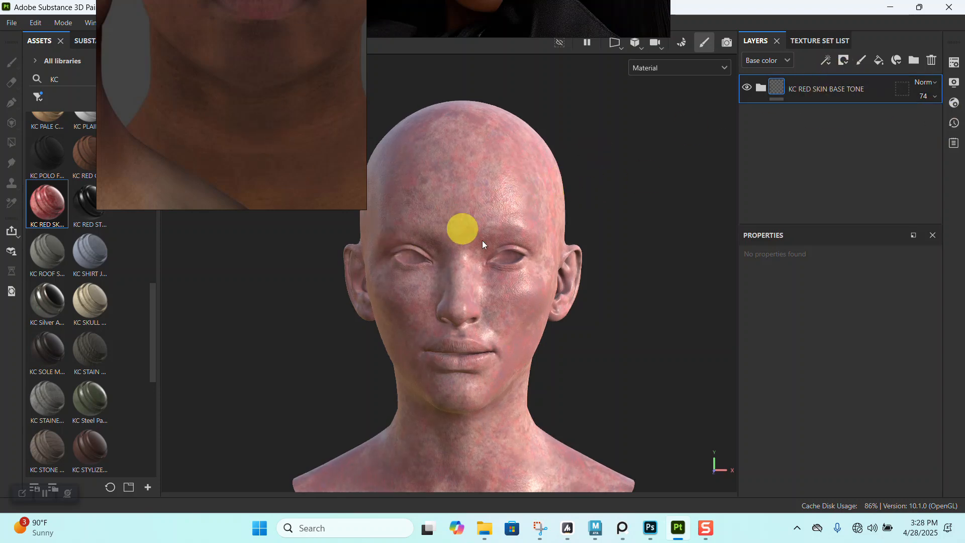
right_click_drag(462, 225, 465, 216, "alt")
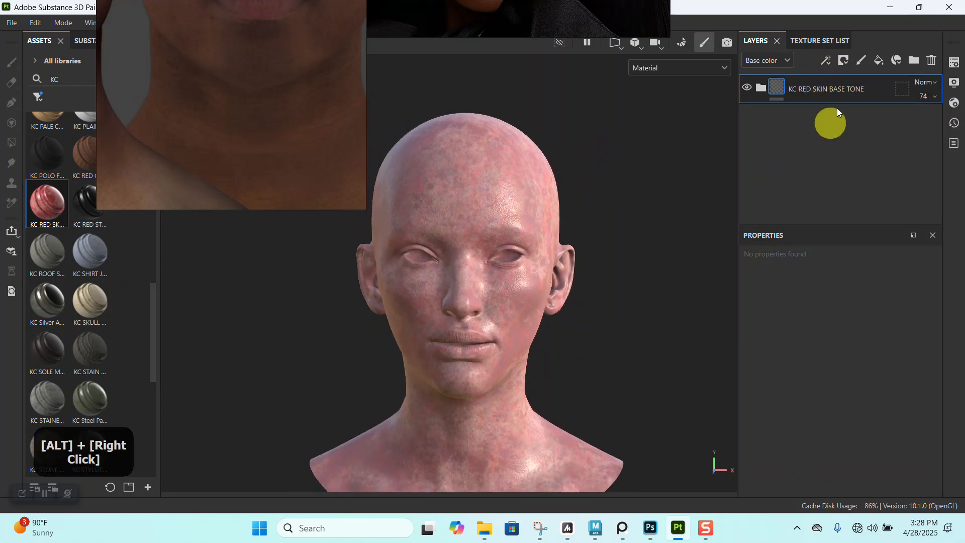
- Add a fill layer above the red skin base and set its roughness to 0.3592, checking the shine on the face
left_click(880, 60)
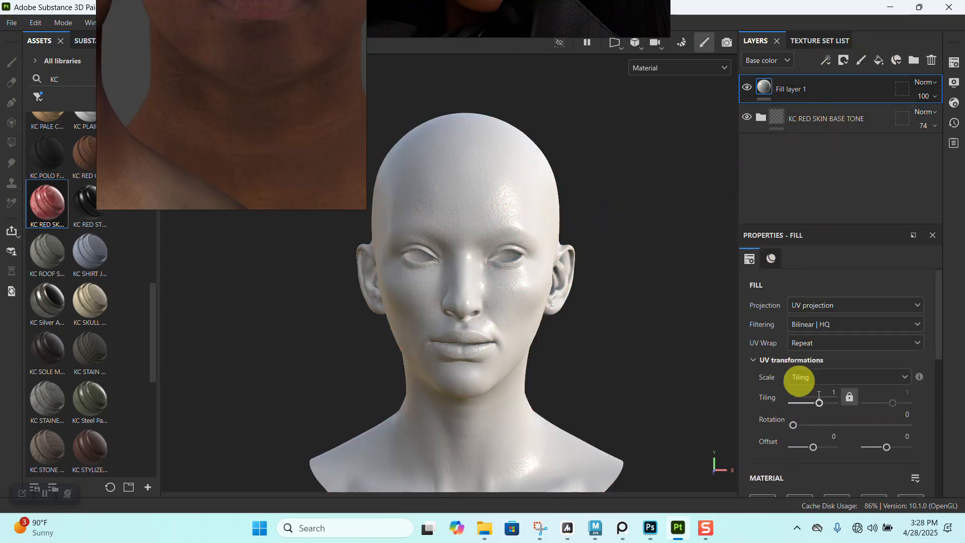
scroll(801, 411, "down", 5)
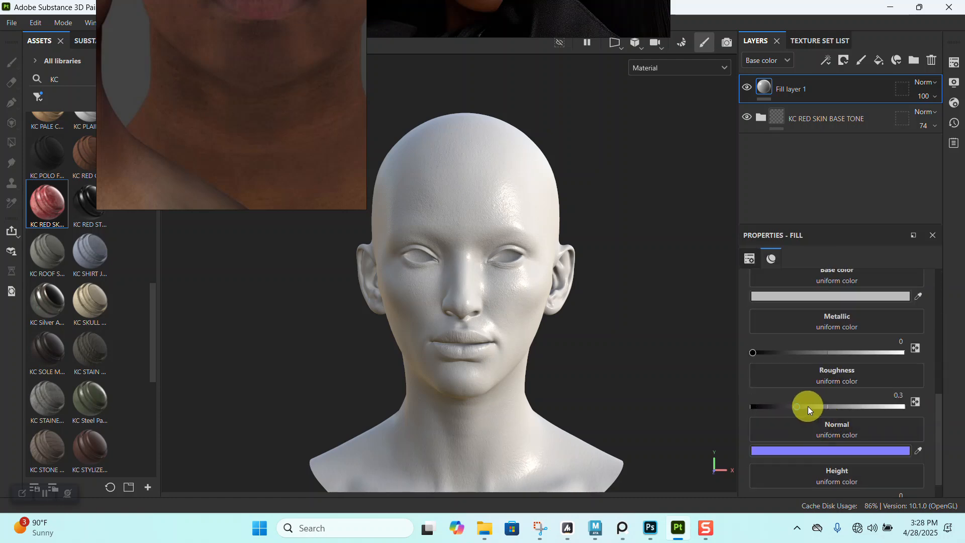
mouse_move(808, 406)
left_mouse_down()
mouse_move(848, 406)
mouse_move(823, 406)
left_mouse_up()
right_click_drag(527, 288, 550, 438, "alt")
middle_click_drag(443, 257, 550, 251, "alt")
left_click_drag(551, 251, 594, 351, "alt")
left_click_drag(812, 407, 805, 406)
right_click_drag(523, 317, 581, 355, "alt")
left_click_drag(581, 355, 589, 378, "alt")
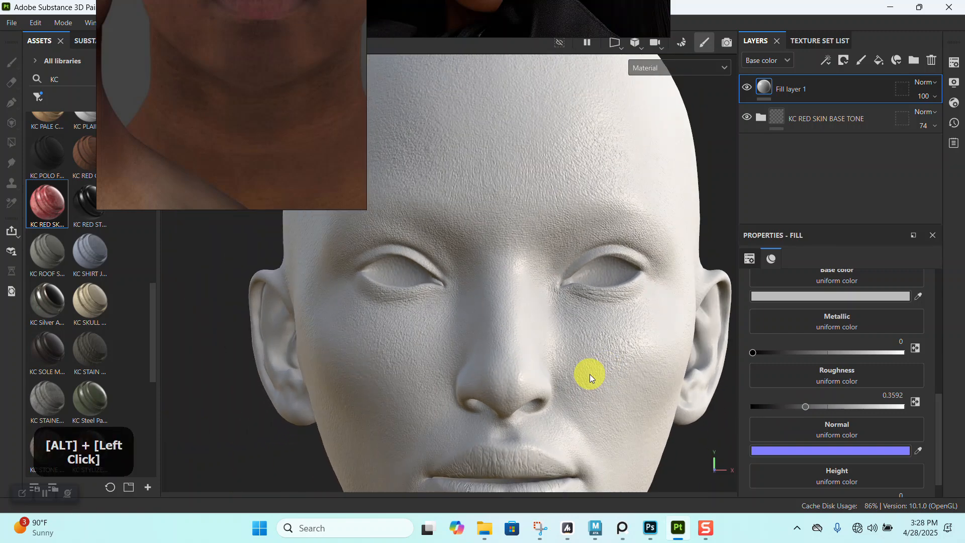
right_click_drag(590, 377, 334, 151, "alt")
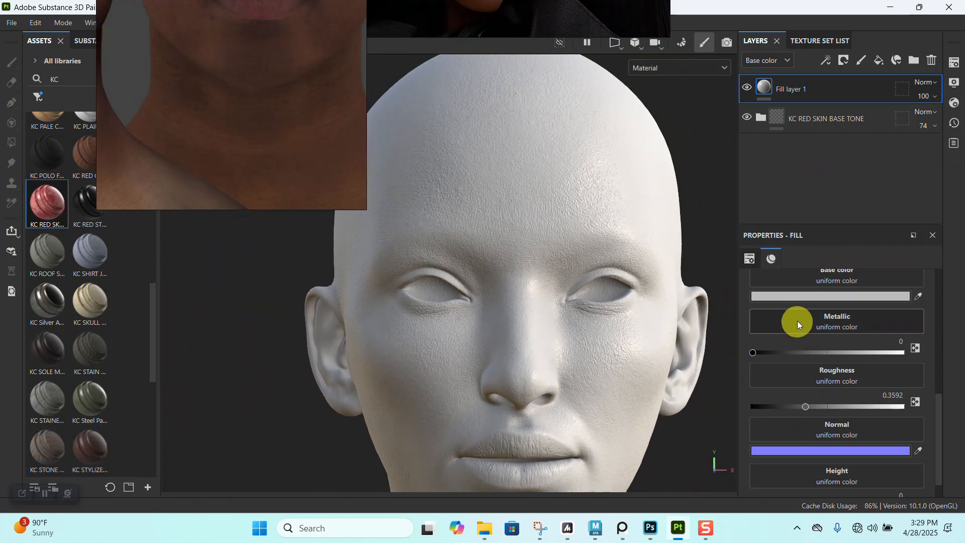
- Set the fill layer's base color to dark brown 4F2A18 by sampling the skin in the freckled woman's portrait reference
left_click(800, 297)
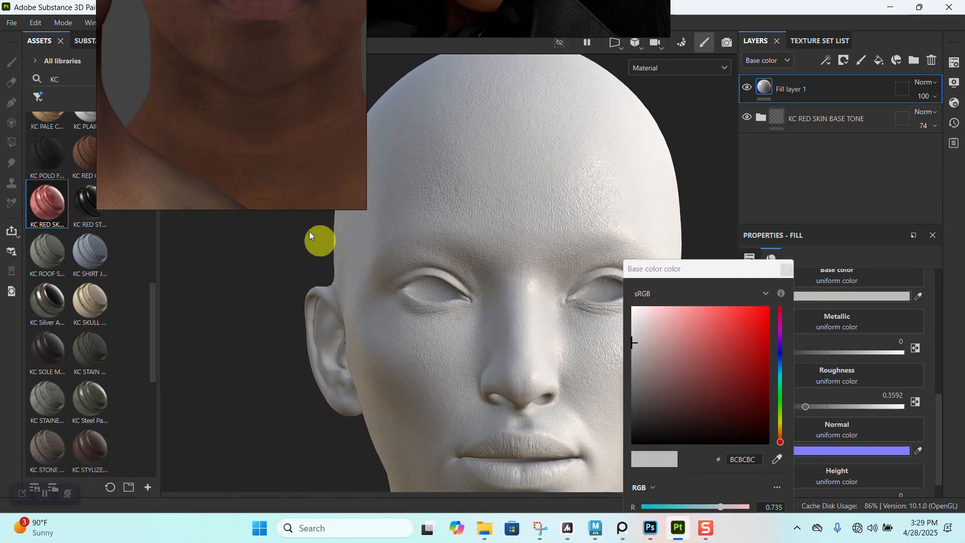
left_click_drag(478, 17, 502, 179)
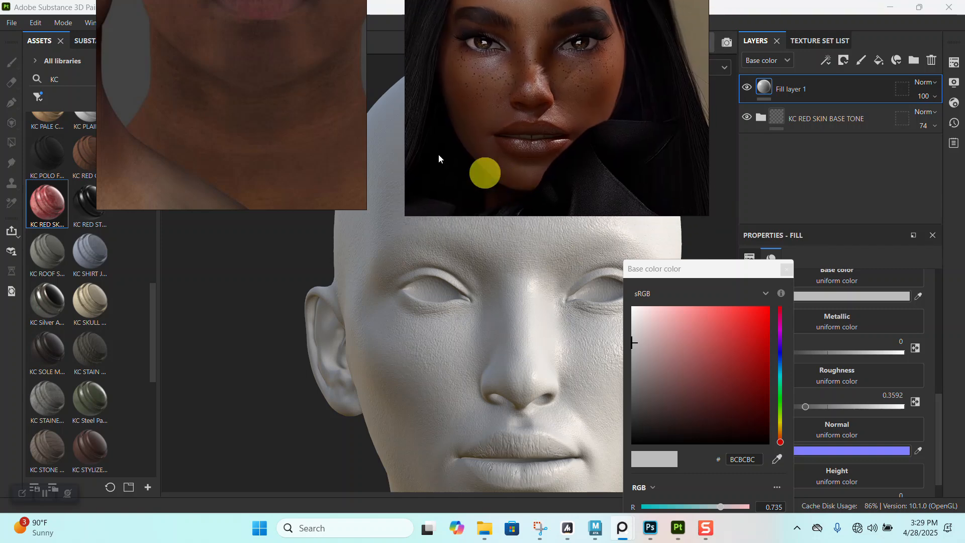
scroll(498, 122, "up", 5)
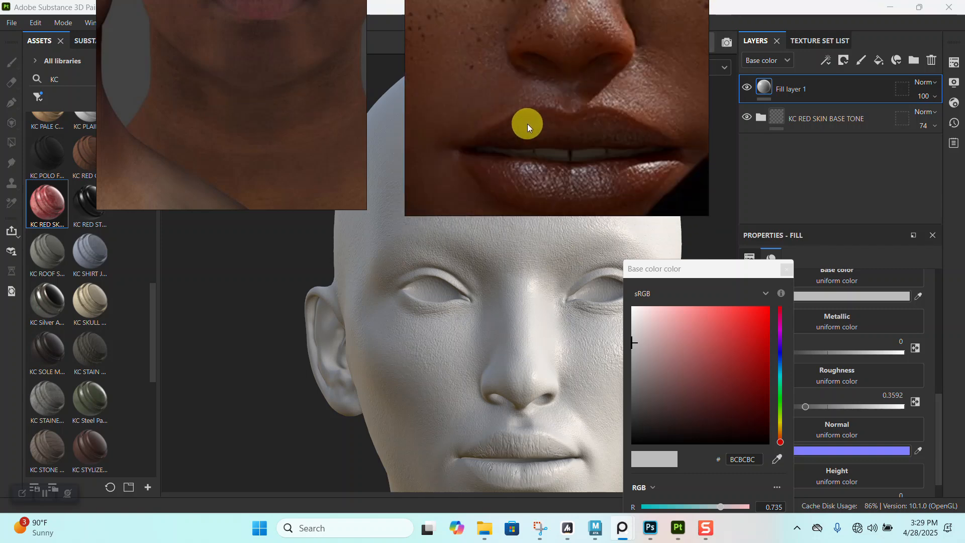
left_click_drag(587, 110, 548, 161)
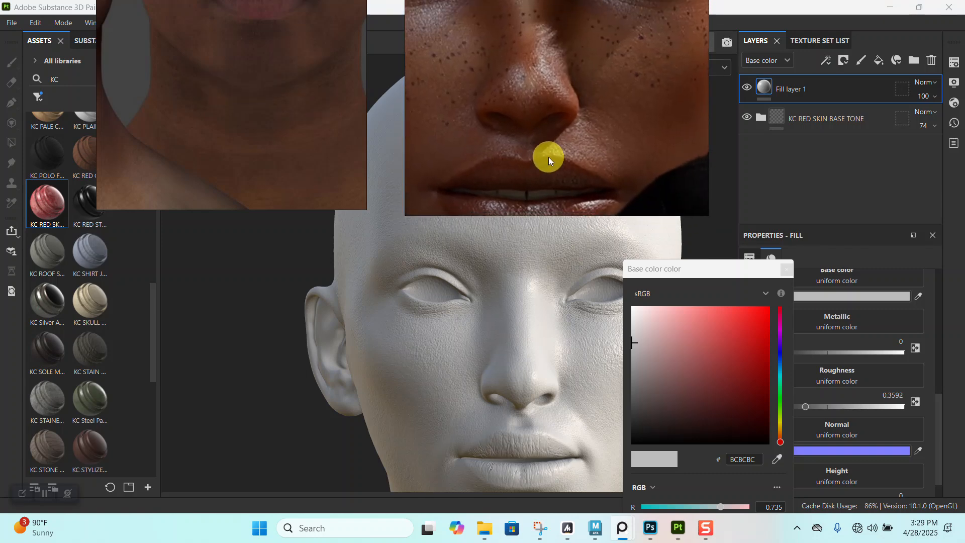
scroll(548, 157, "down", 1)
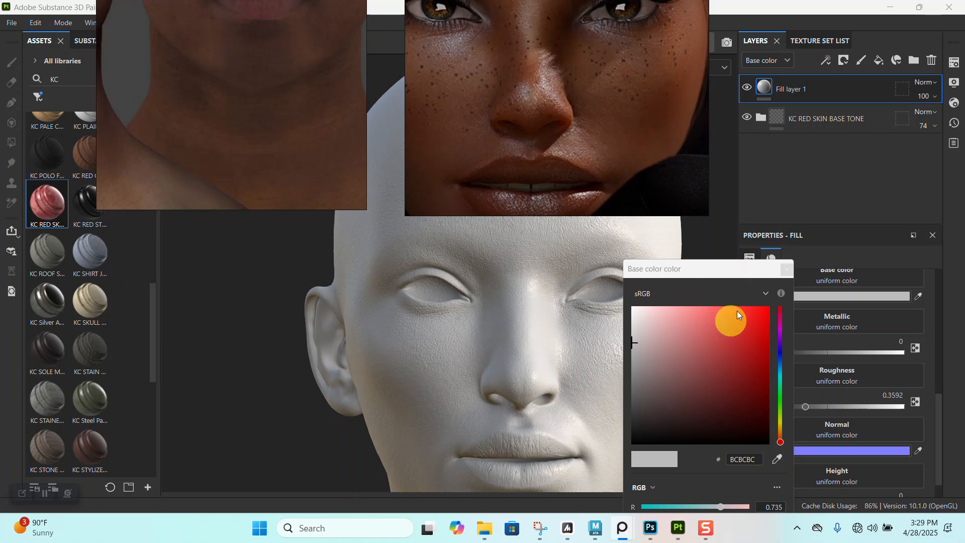
left_click(780, 456)
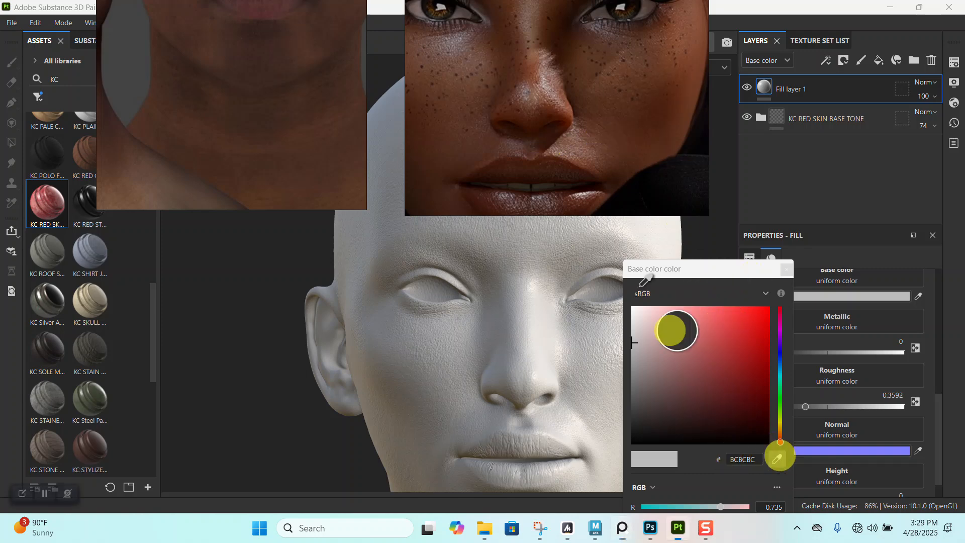
left_click(602, 102)
- Zoom out both reference boards and copy the dark and bright versions of the woman's portrait together
left_click_drag(613, 164, 631, 151)
left_click_drag(263, 167, 288, 160)
scroll(287, 158, "down", 6)
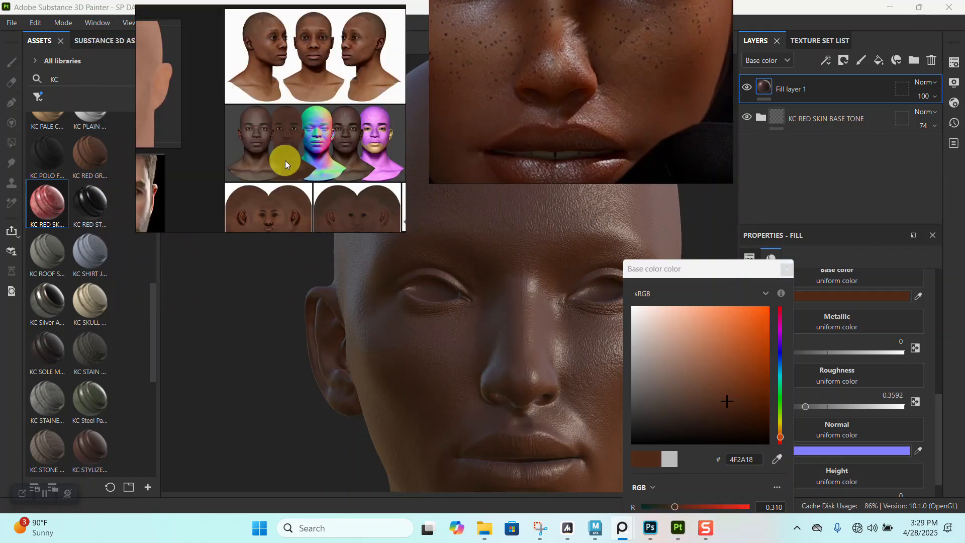
scroll(286, 161, "down", 2)
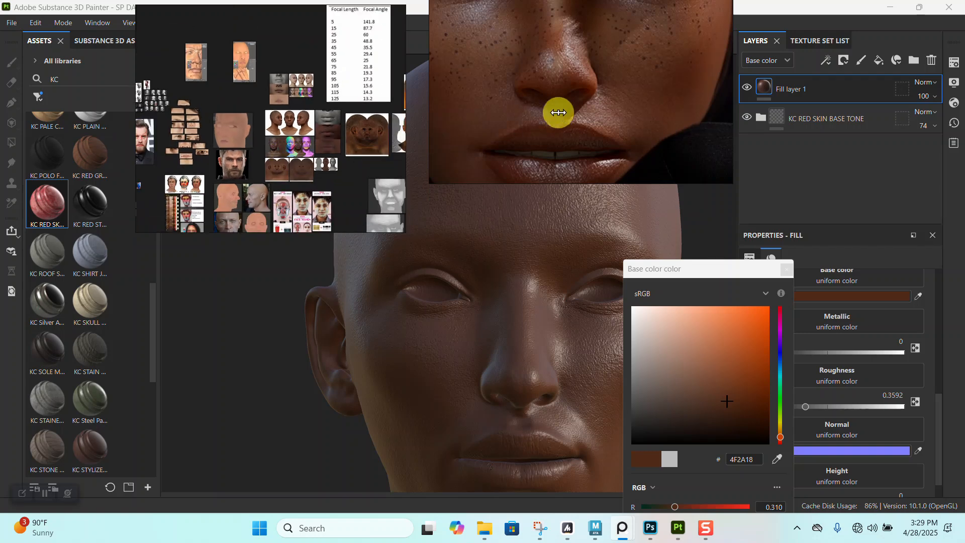
scroll(559, 113, "down", 5)
left_click_drag(593, 129, 589, 95)
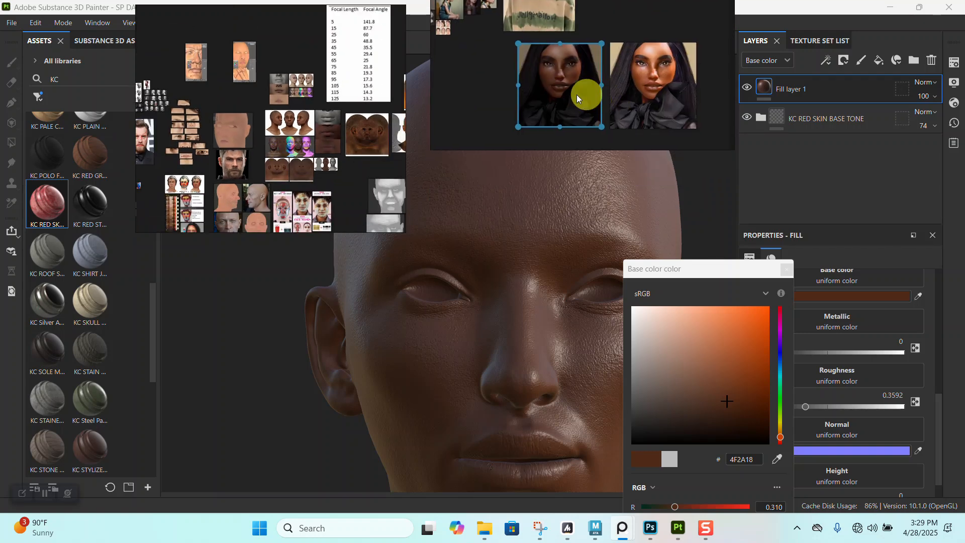
left_click(662, 92, "shift")
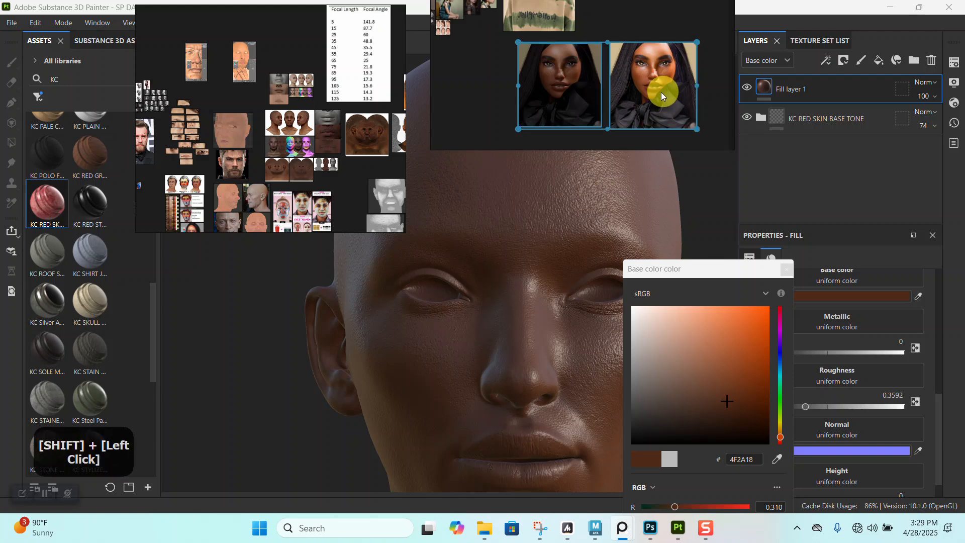
key("ctrl+c")
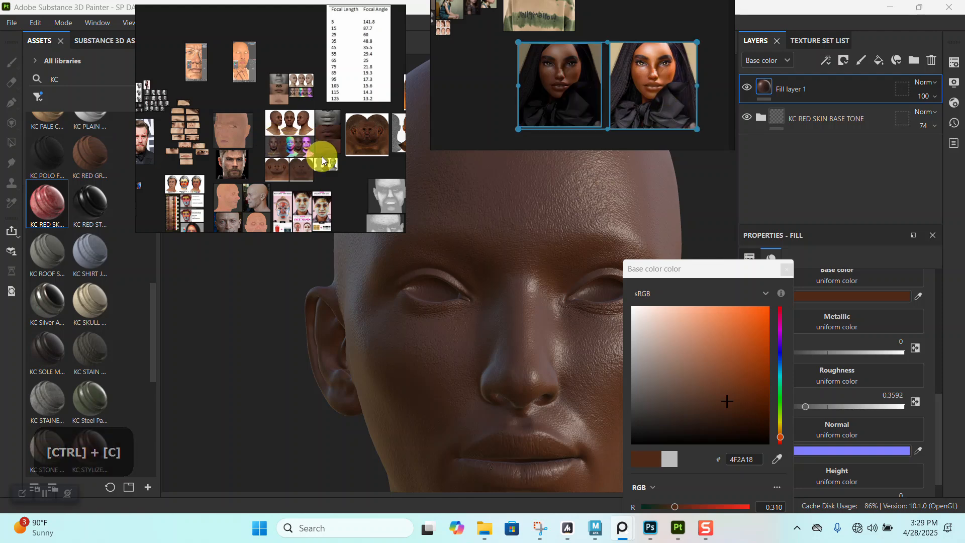
- Paste the two portraits into the large face reference board, in the free space above the dark-skinned head references
left_click_drag(267, 76, 362, 183)
right_click_drag(363, 180, 223, 153)
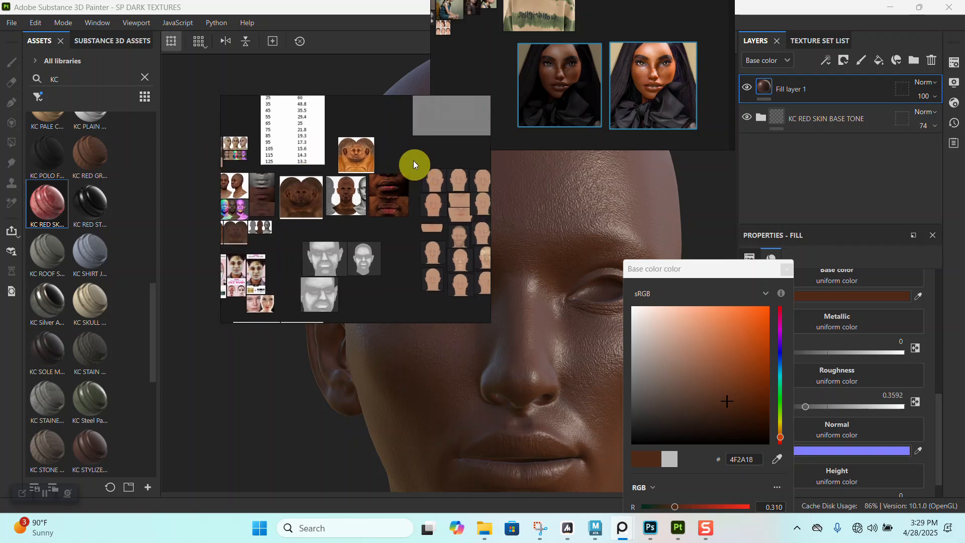
right_click_drag(354, 122, 365, 240)
scroll(364, 190, "down", 2)
scroll(403, 130, "up", 1)
key("ctrl+v")
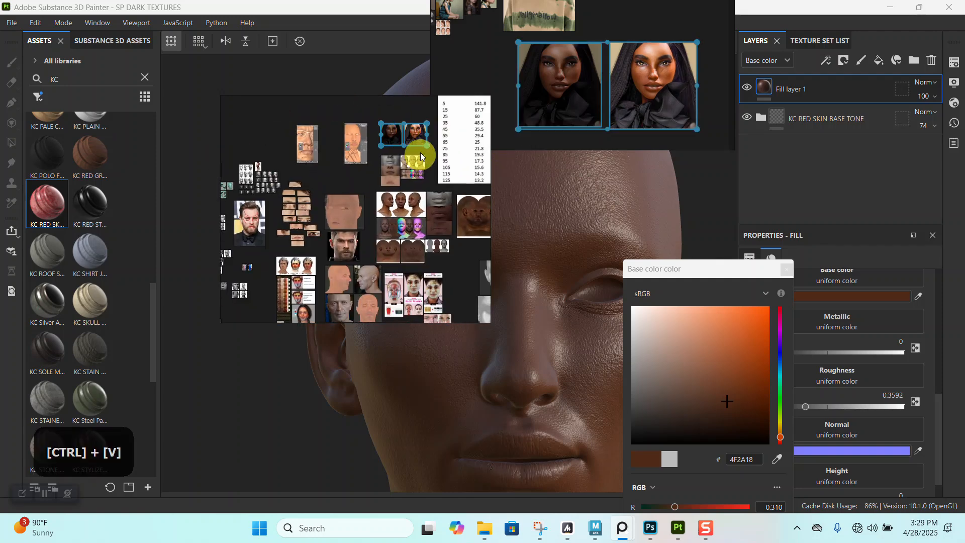
- Move the group of three grey face images to the empty spot beside the full-body figure references
right_click_drag(397, 203, 361, 165)
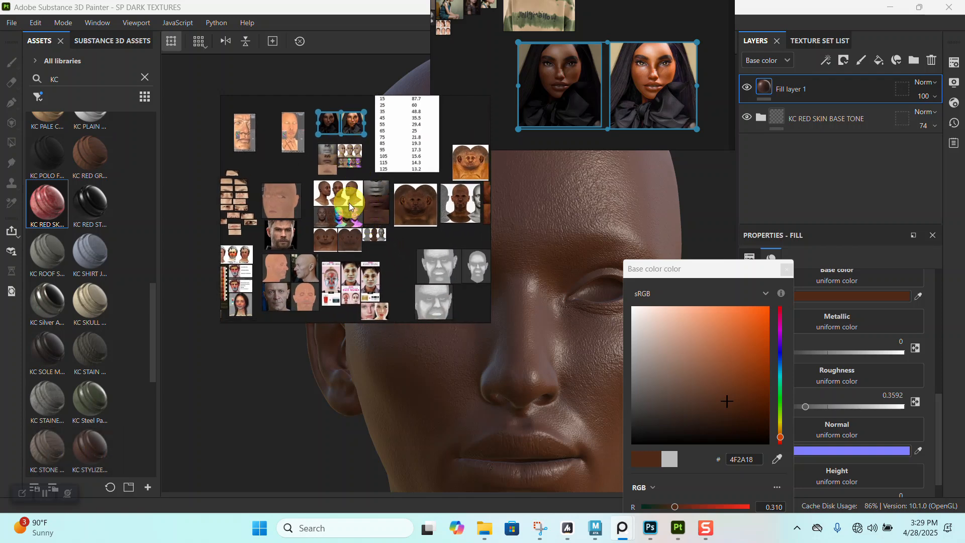
scroll(339, 201, "up", 5)
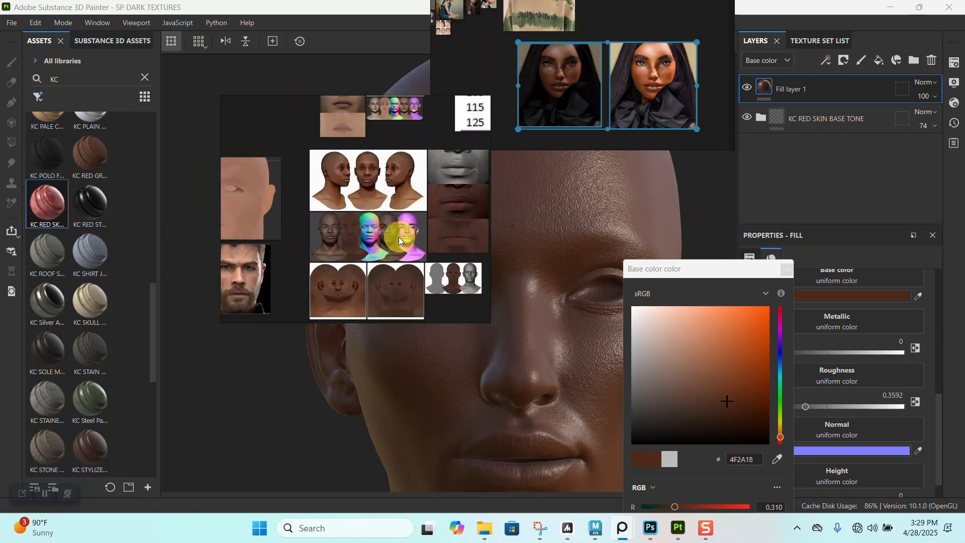
scroll(352, 229, "down", 5)
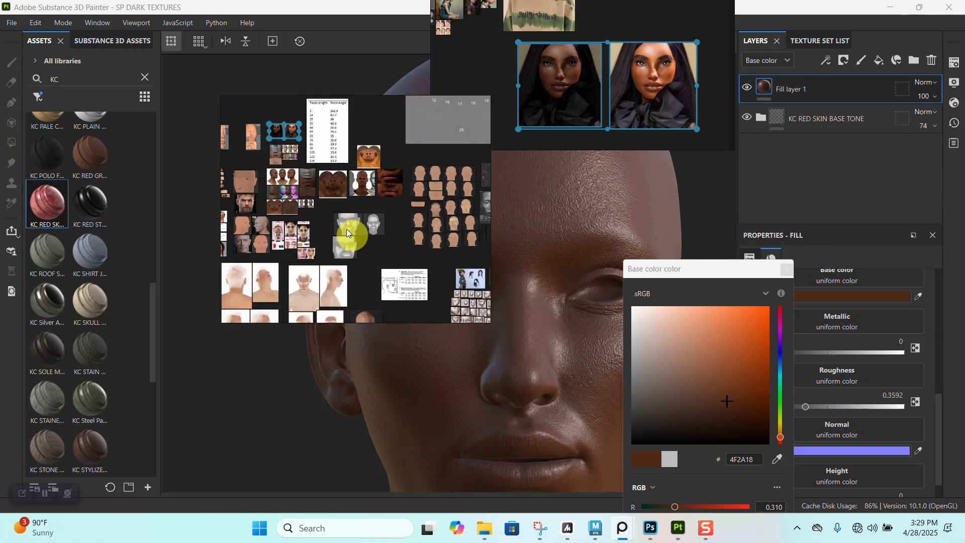
left_click(332, 215)
left_click_drag(353, 233, 366, 238)
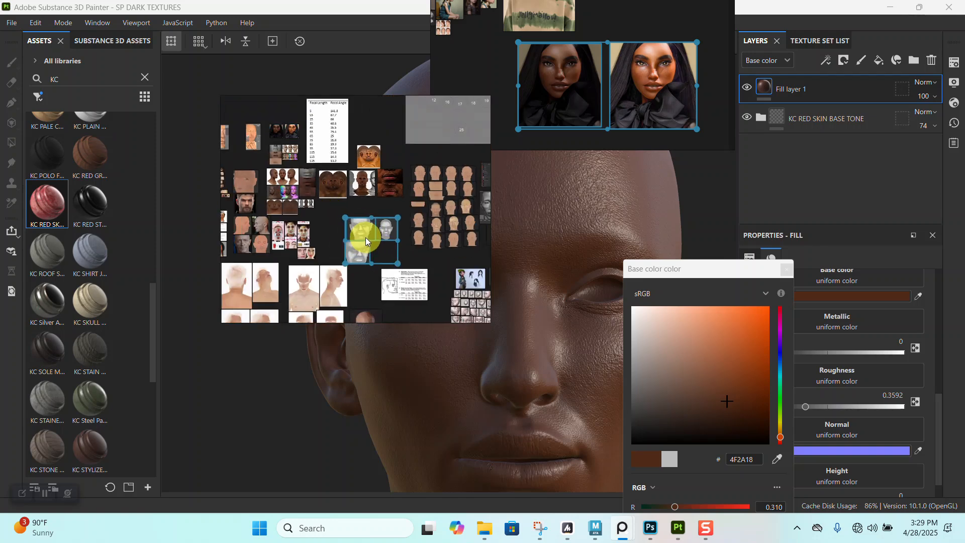
scroll(366, 237, "down", 2)
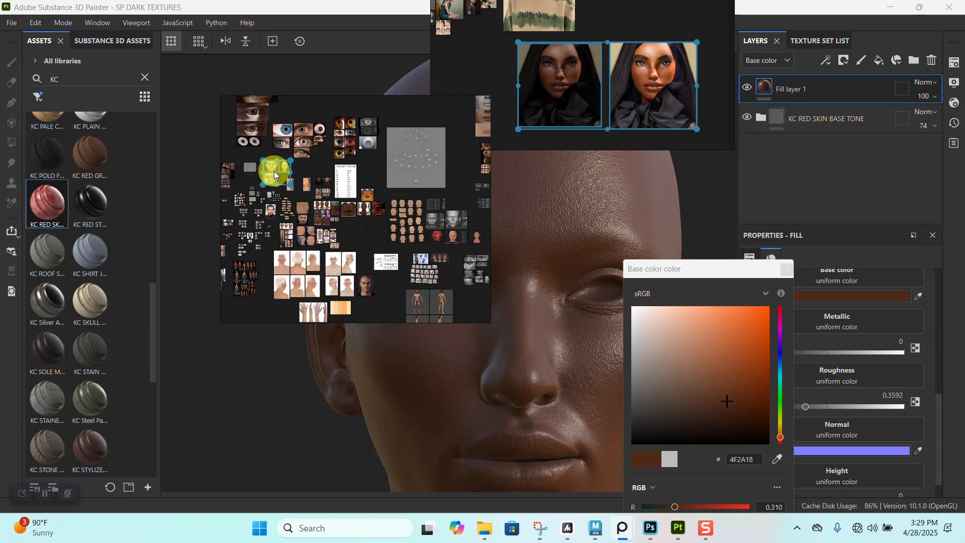
left_click_drag(275, 173, 409, 258)
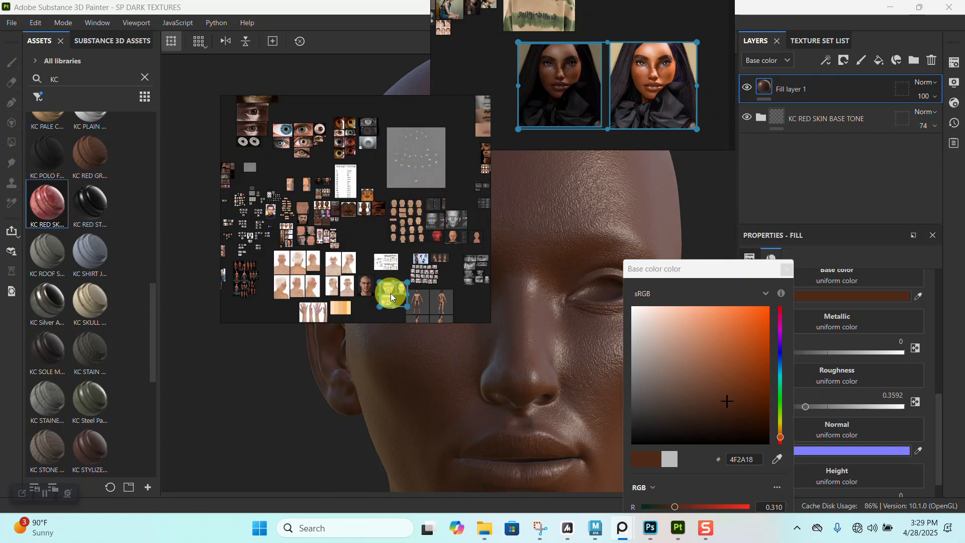
scroll(354, 219, "up", 4)
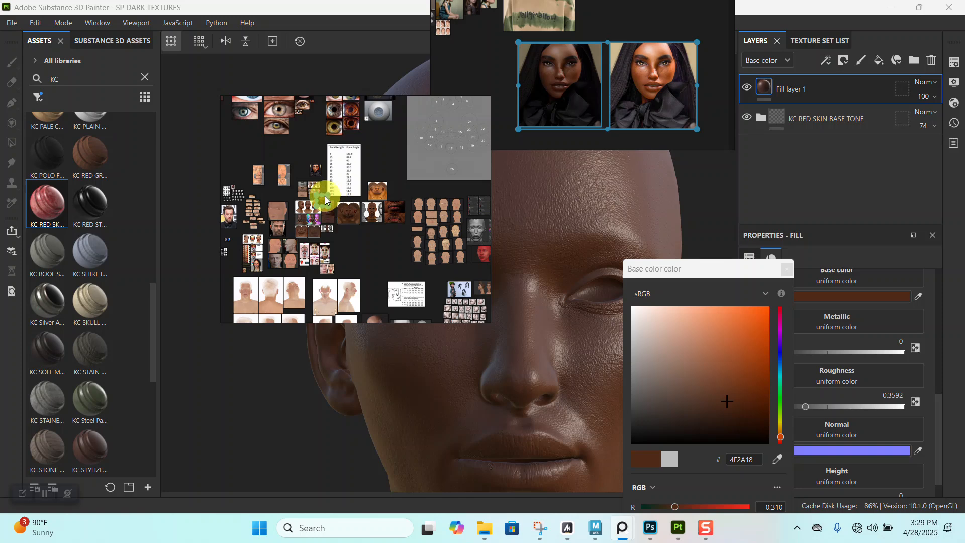
- Undo the last move on the board and place both portraits side by side directly beneath the brown face texture maps
key("ctrl+z")
left_click_drag(312, 175, 385, 254)
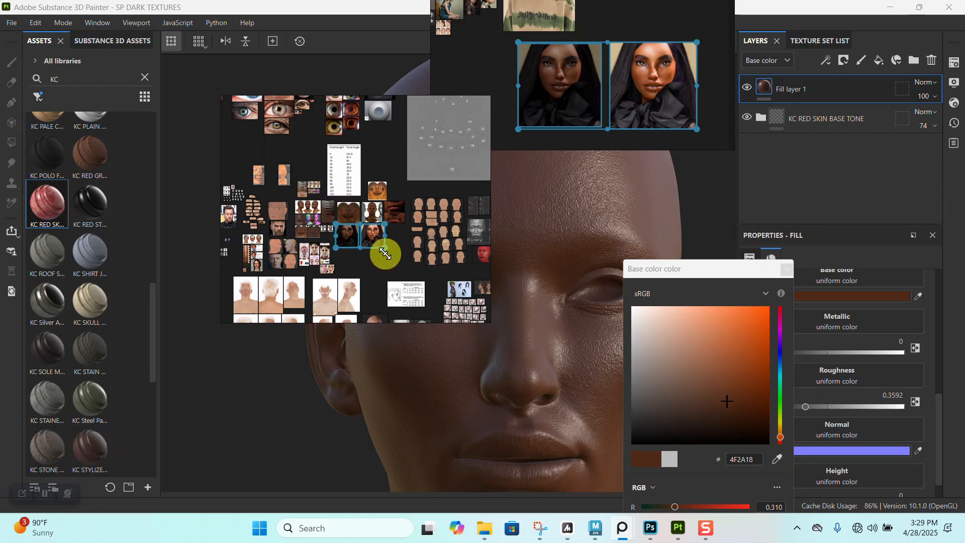
scroll(372, 239, "up", 5)
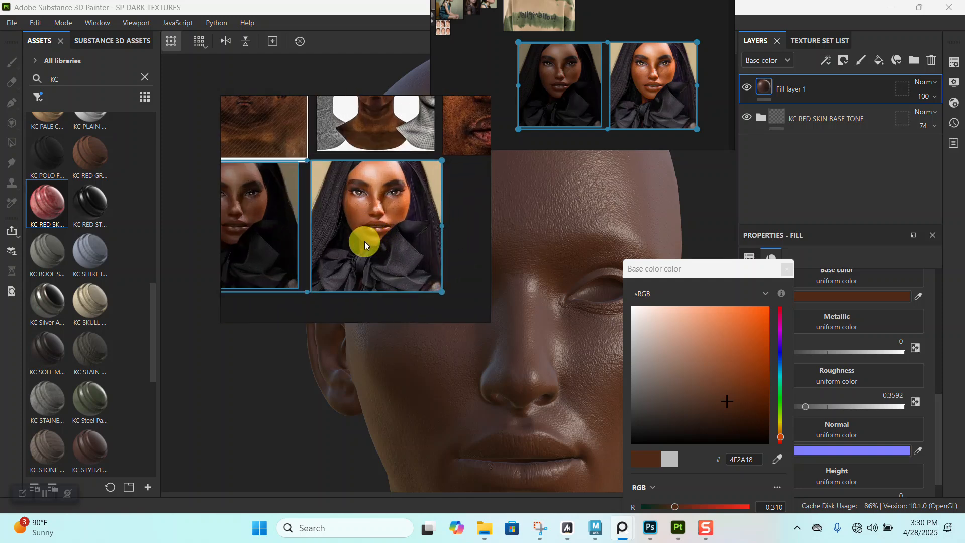
scroll(364, 243, "down", 1)
scroll(360, 235, "up", 2)
scroll(349, 244, "down", 2)
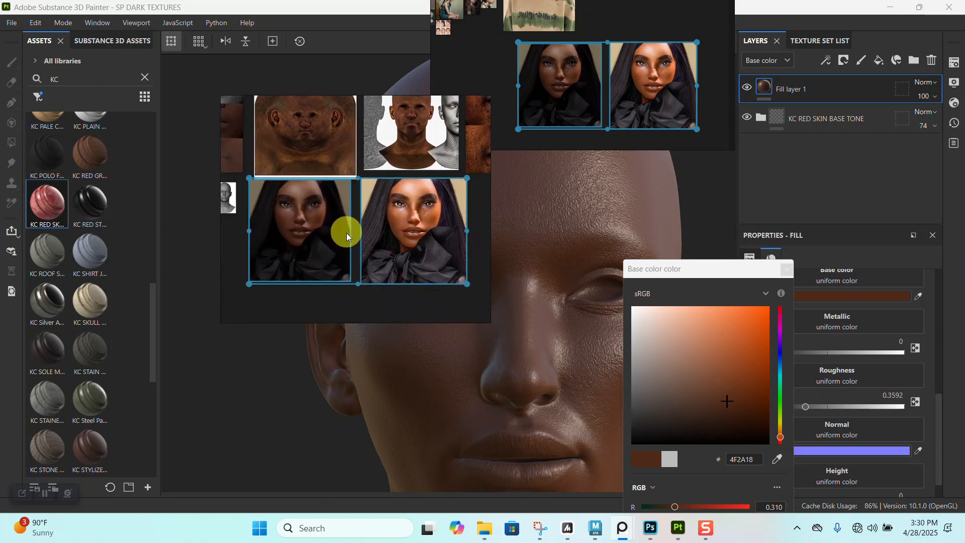
- Deselect the portraits on the main reference board and set the smaller portrait board's window mode to Always on bottom
left_click(318, 288)
right_click_drag(585, 106, 600, 62)
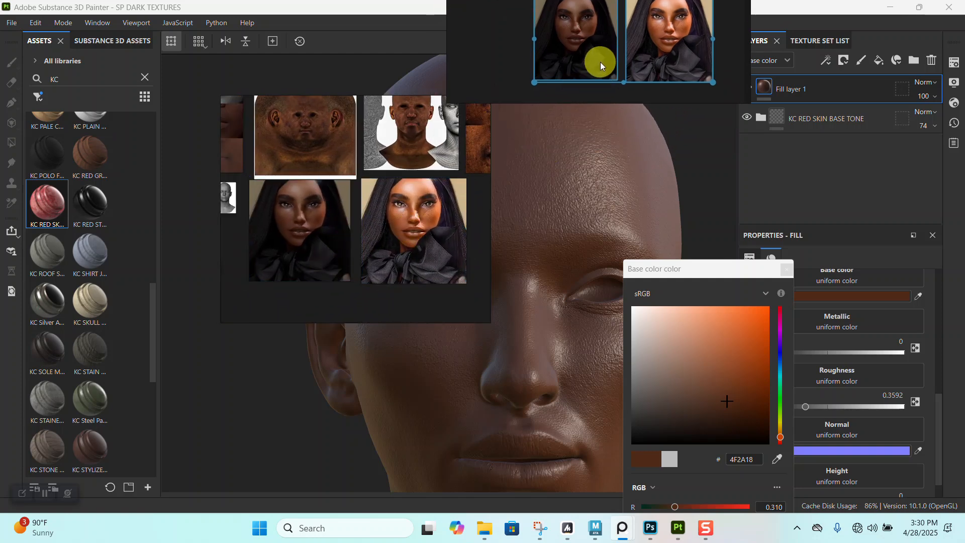
right_click(549, 32)
mouse_move(598, 228)
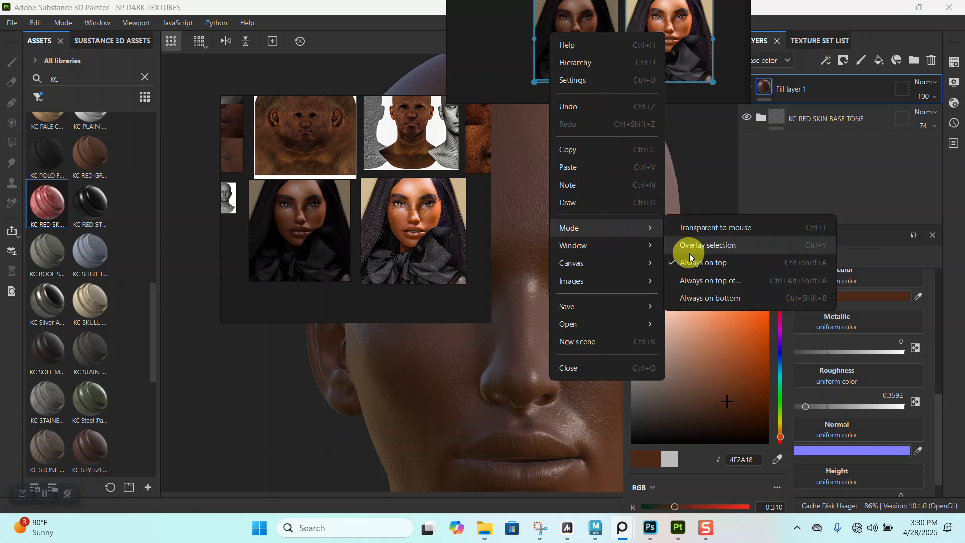
left_click(705, 300)
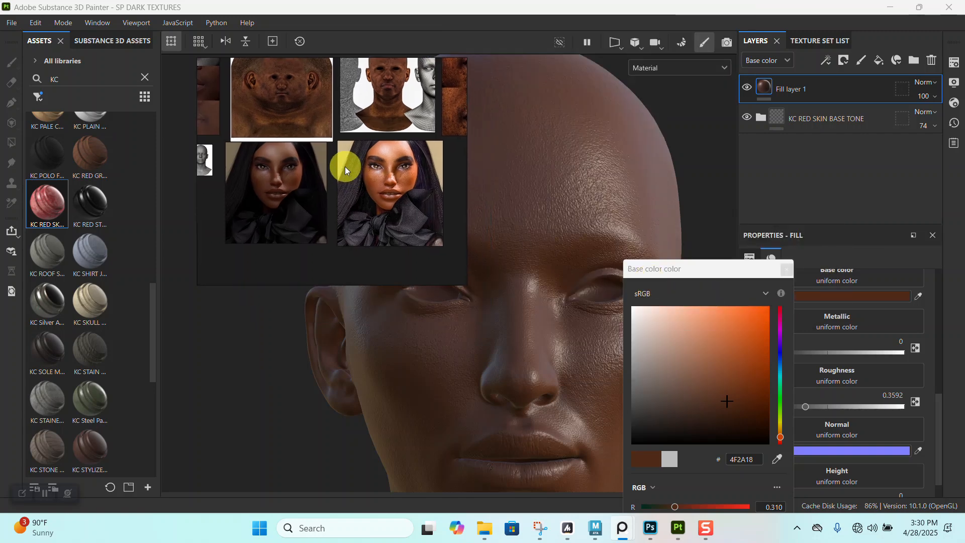
- Move the reference board clear of the face and raise the KC RED SKIN BASE TONE folder's opacity to 100
right_click_drag(704, 176, 707, 197, "alt")
right_click_drag(786, 265, 349, 157, "alt")
middle_click_drag(588, 248, 563, 285, "alt")
right_click_drag(563, 284, 664, 337, "alt")
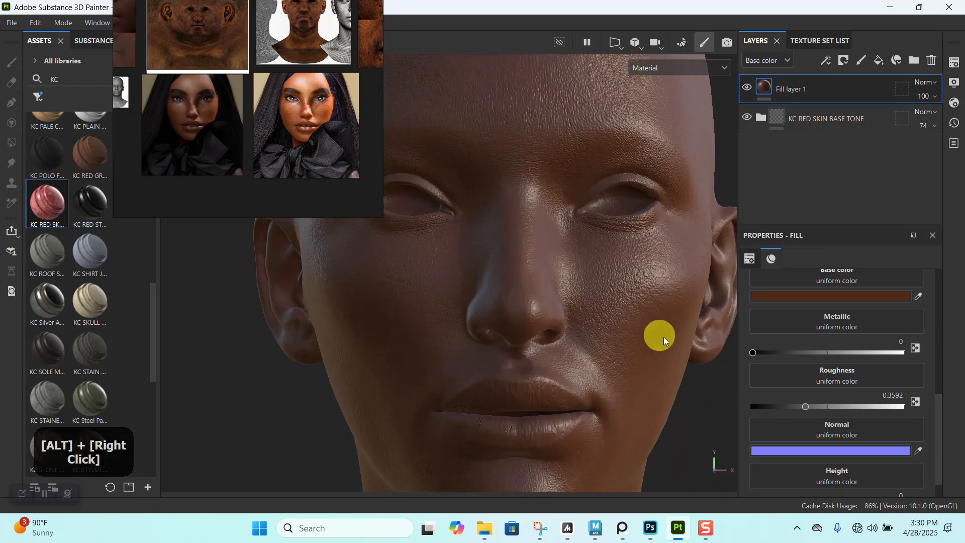
left_click(928, 126)
left_click_drag(927, 147, 961, 148)
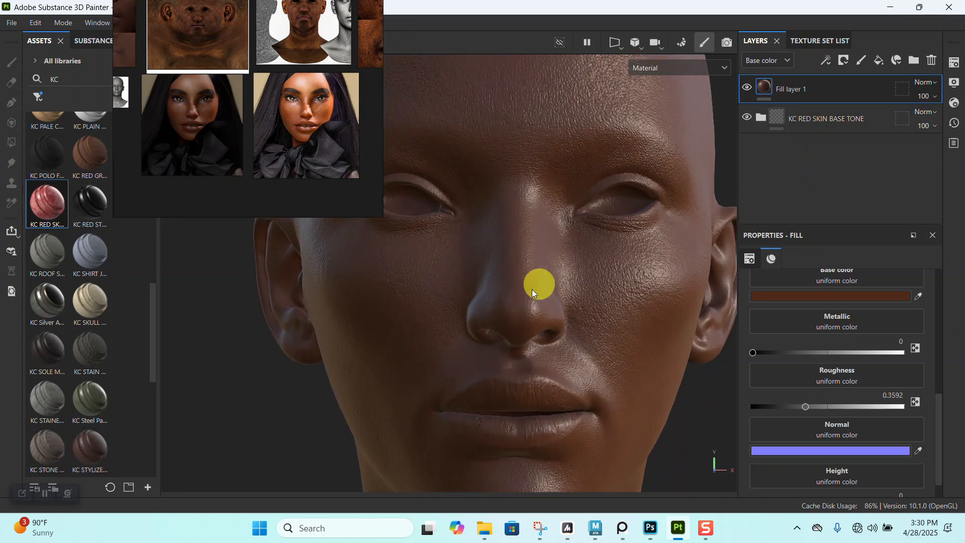
- Compare the head with and without the brown Fill layer 1 by toggling the layer's visibility off and on
right_click_drag(537, 282, 387, 187, "alt")
middle_click_drag(388, 187, 521, 271, "alt")
left_click(747, 87)
left_click(748, 87)
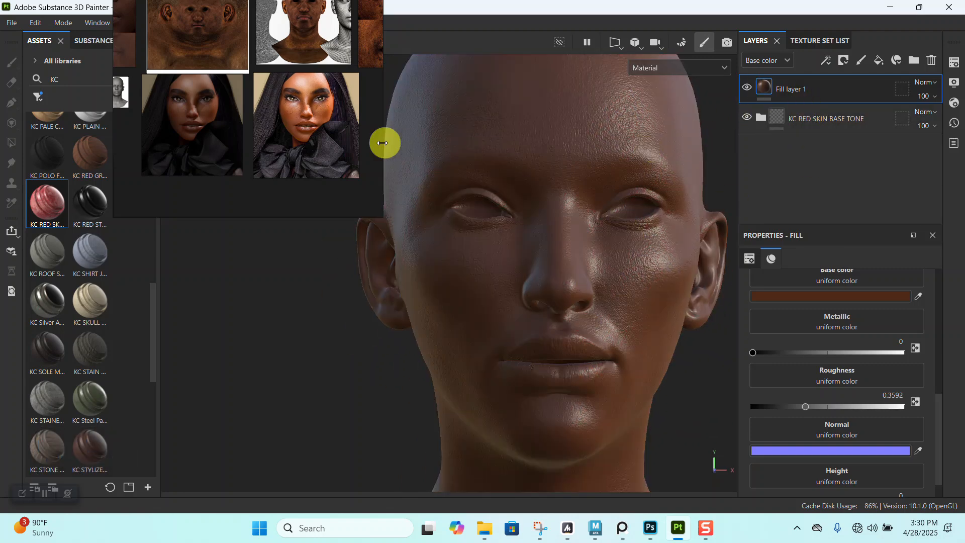
right_click_drag(514, 200, 567, 267, "alt")
middle_click_drag(567, 267, 545, 219, "alt")
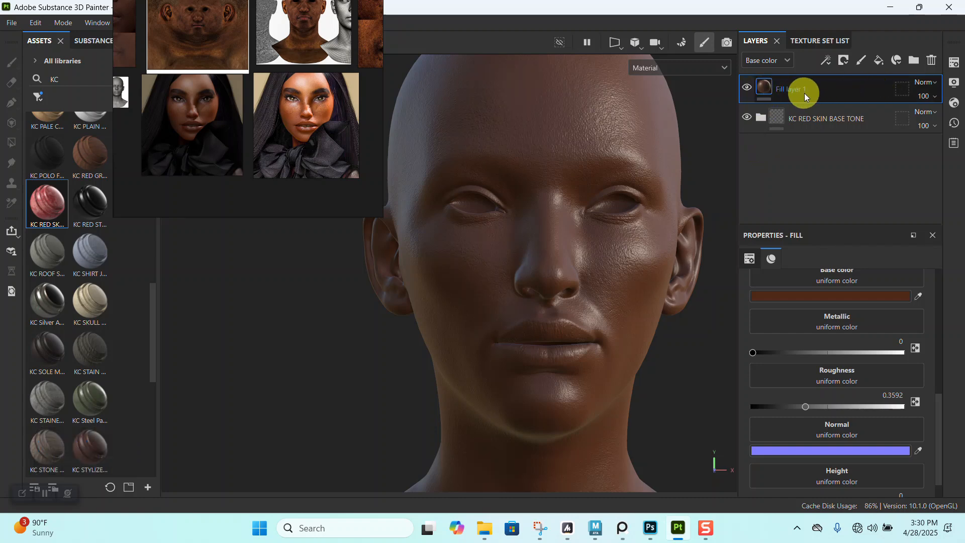
- Rename Fill layer 1 as BASE DARK TONE
right_click(767, 87)
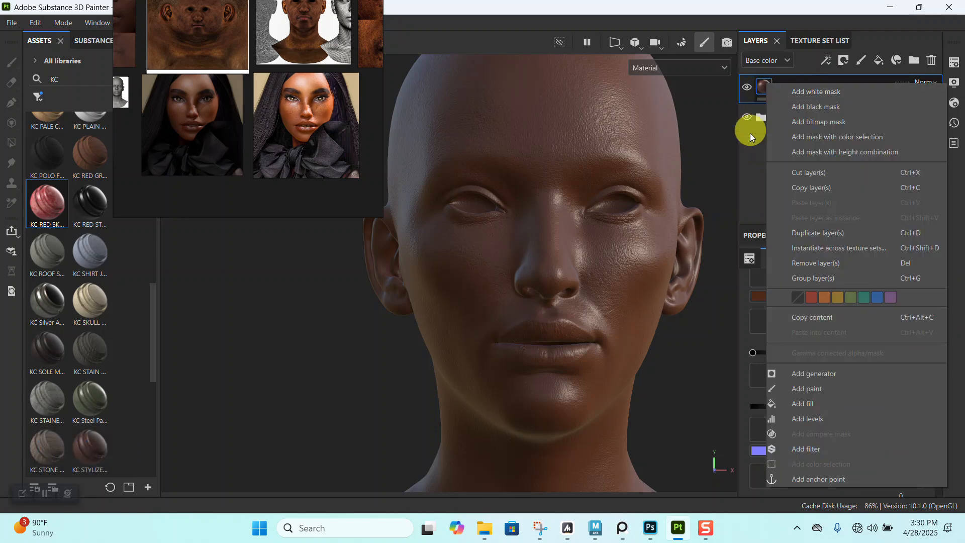
left_click(777, 75)
double_click(787, 89)
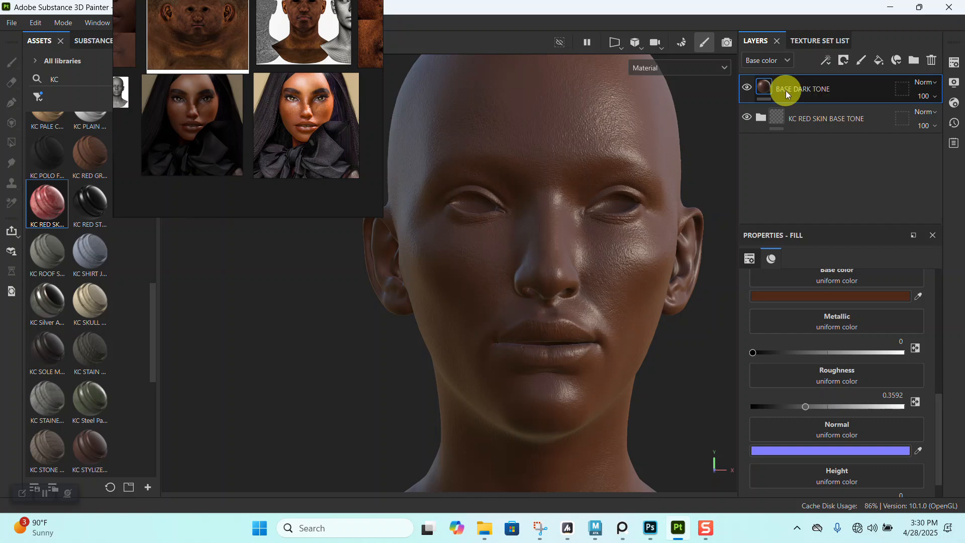
key("Return")
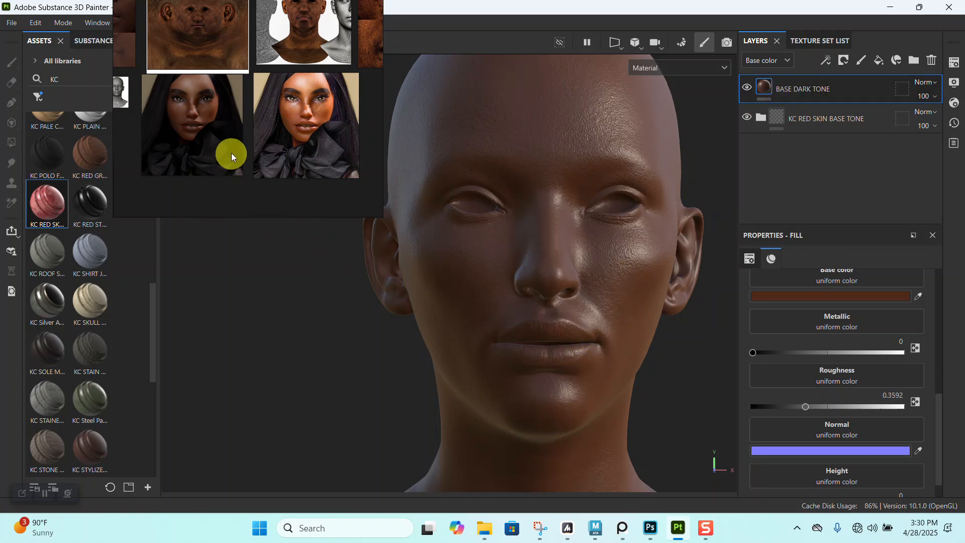
- Examine the portraits and brown face texture maps on the reference board against the head's skin tone
scroll(237, 168, "up", 1)
right_click_drag(535, 252, 553, 282, "alt")
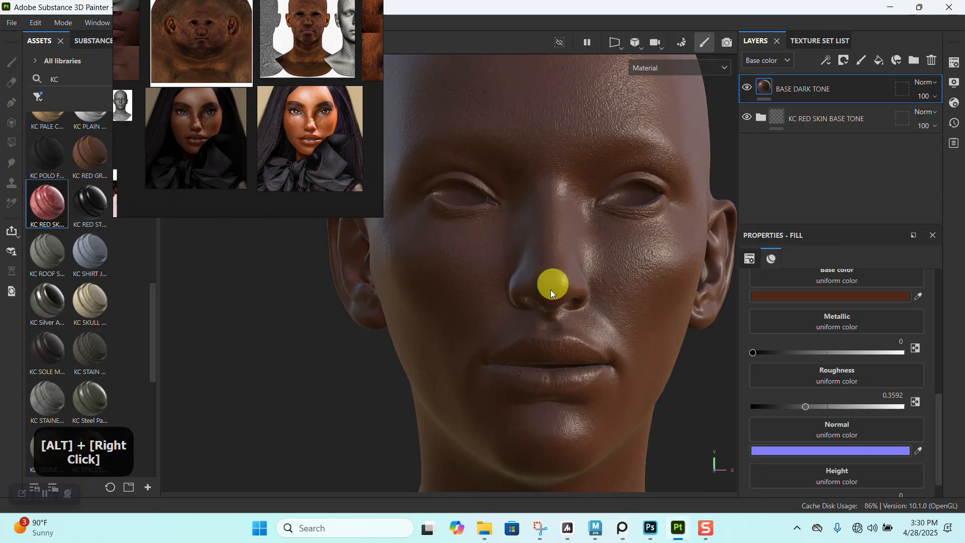
middle_click_drag(553, 283, 528, 296, "alt")
scroll(311, 152, "down", 3)
scroll(246, 132, "up", 2)
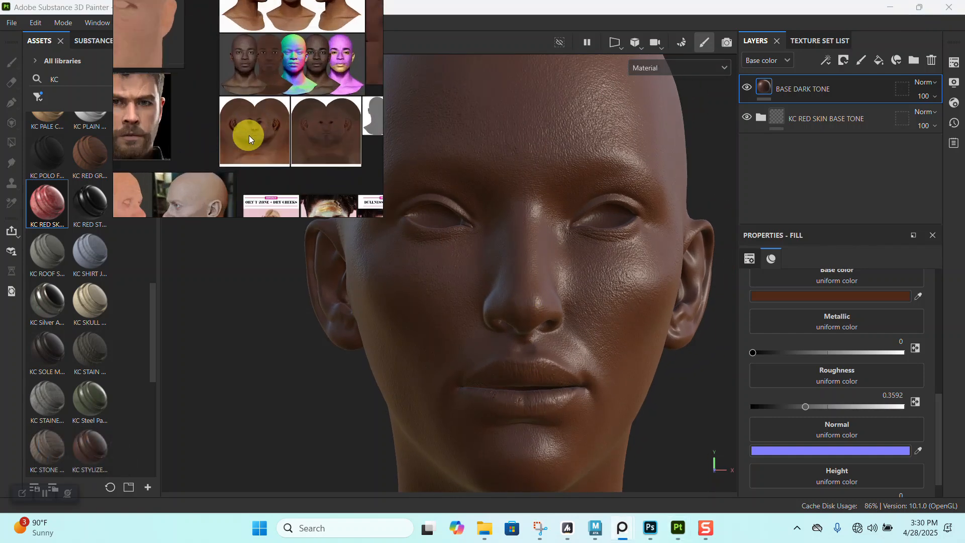
scroll(249, 135, "up", 2)
scroll(246, 122, "up", 1)
scroll(307, 134, "up", 1)
scroll(282, 131, "up", 1)
scroll(283, 137, "down", 1)
scroll(273, 103, "up", 1)
scroll(273, 123, "down", 2)
scroll(272, 128, "down", 4)
- Study the row of dark-skinned head renders up close, focusing on colour variation in the flat, unlit head beside the normal map
left_click_drag(231, 134, 267, 192)
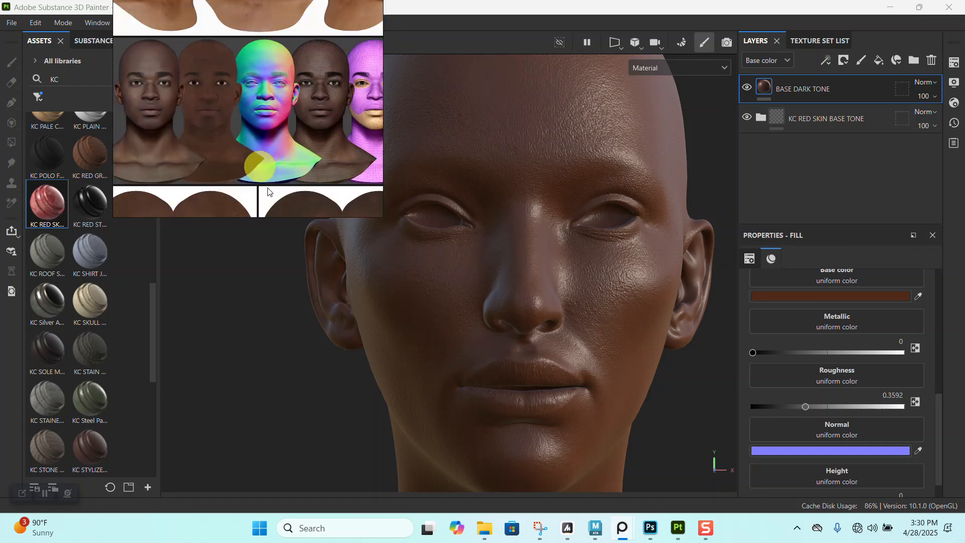
scroll(231, 139, "down", 1)
scroll(251, 182, "up", 3)
mouse_move(246, 173)
left_mouse_down()
mouse_move(225, 125)
mouse_move(251, 170)
left_mouse_up()
scroll(248, 121, "up", 2)
scroll(255, 169, "up", 1)
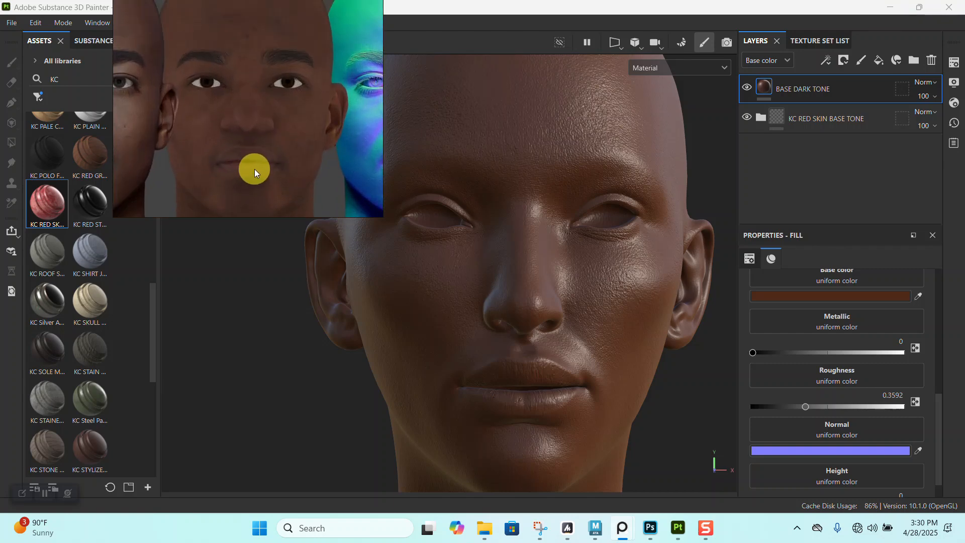
scroll(255, 168, "down", 1)
scroll(254, 161, "down", 3)
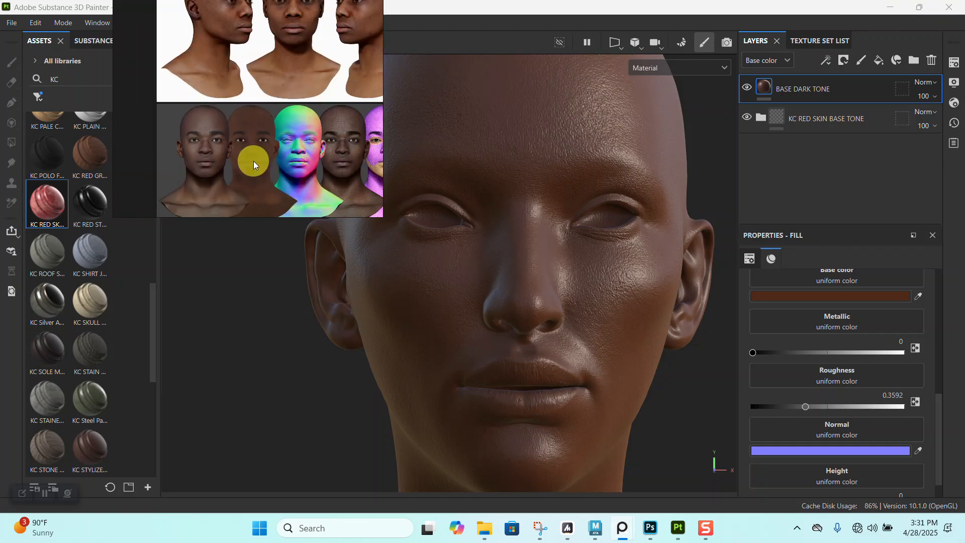
scroll(254, 159, "up", 3)
left_click_drag(257, 171, 255, 140)
scroll(256, 141, "down", 4)
scroll(256, 141, "up", 5)
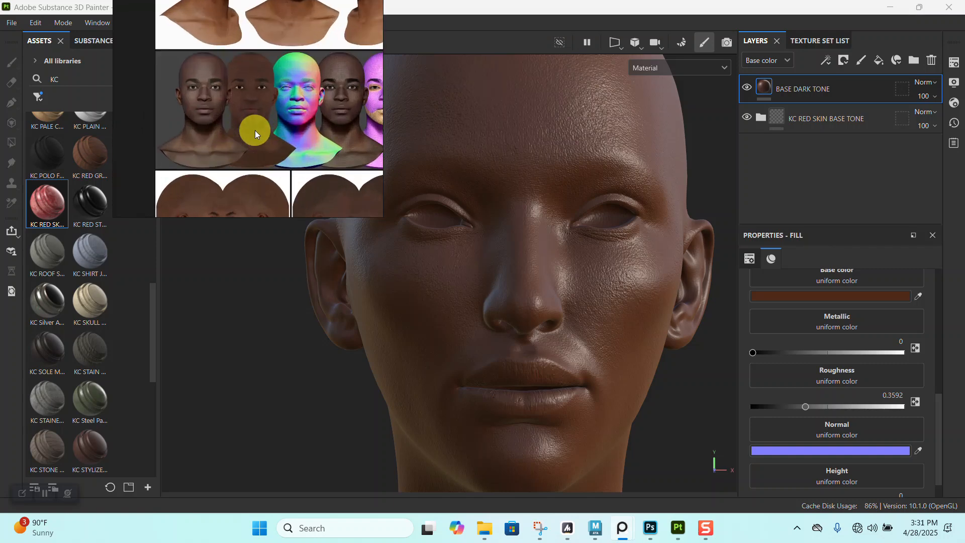
scroll(259, 134, "up", 3)
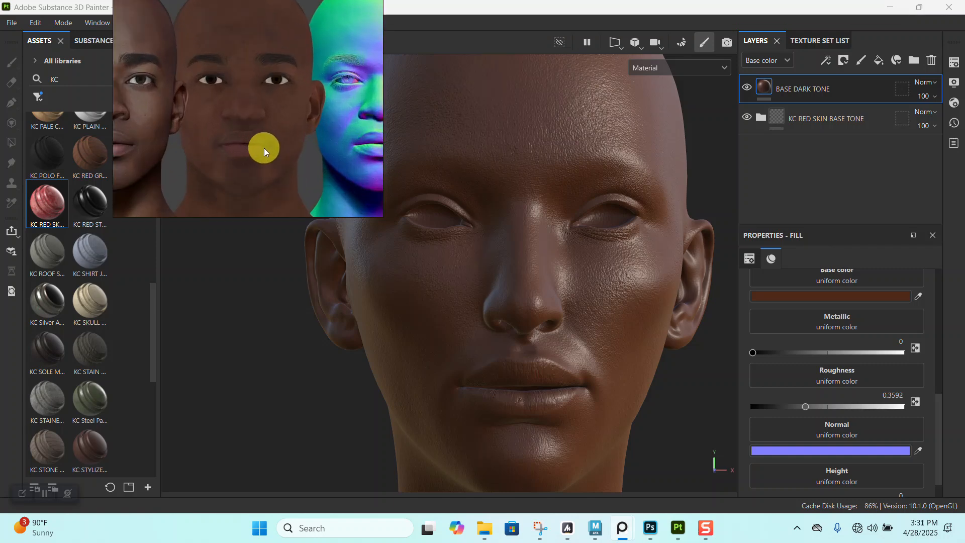
- Add a black mask to the BASE DARK TONE layer and add a fill effect to that mask
right_click_drag(542, 219, 542, 228, "alt")
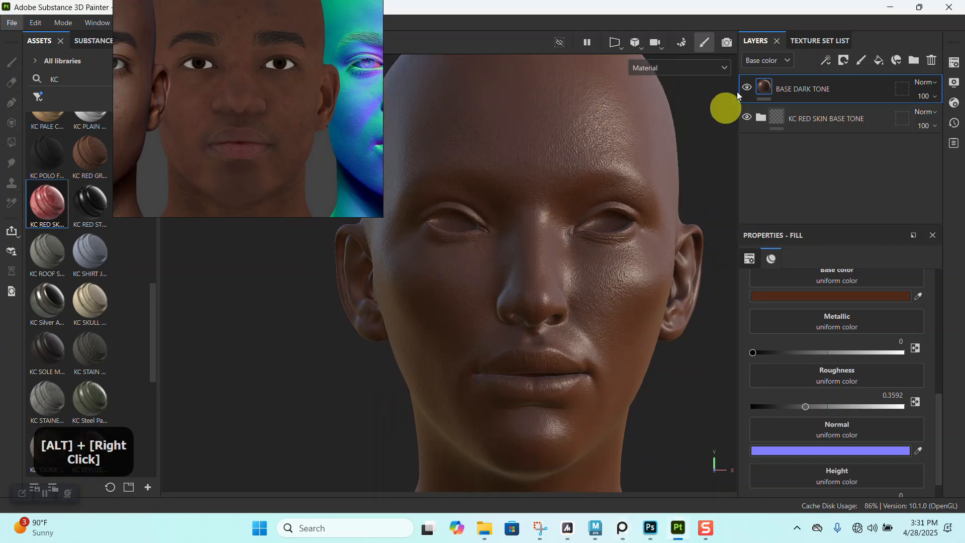
right_click(765, 87)
left_click(802, 110)
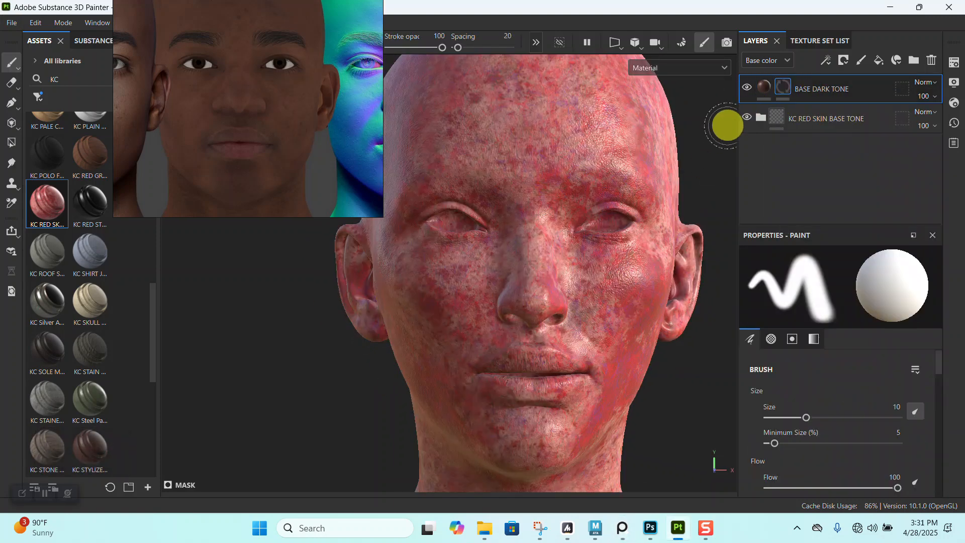
right_click(782, 89)
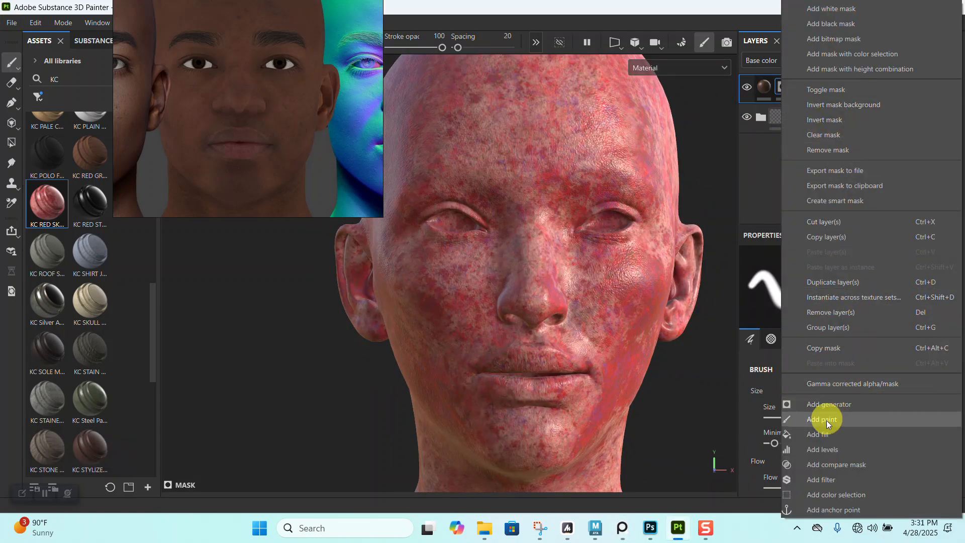
left_click(822, 434)
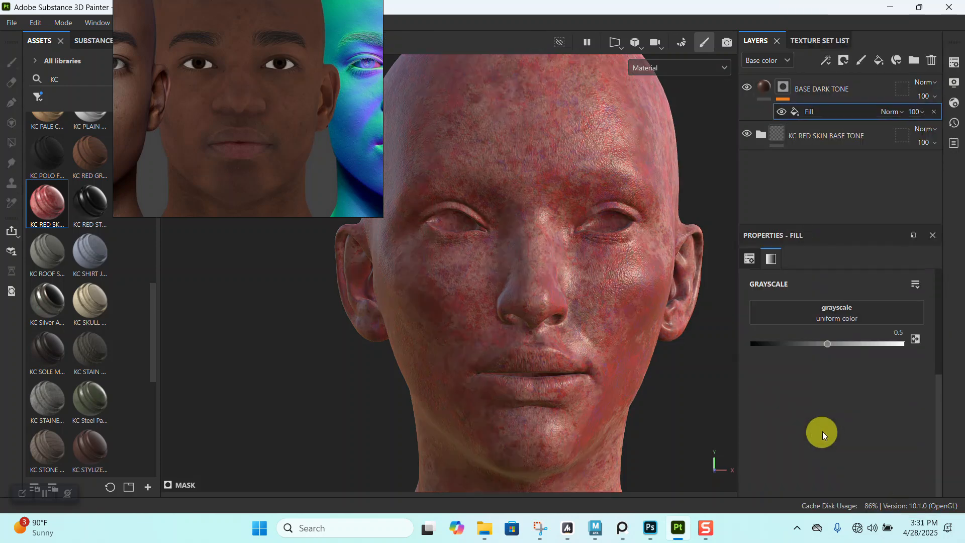
- Search the grayscale resources for CLOUD and assign the Clouds 2 texture to the mask's fill
left_click(857, 320)
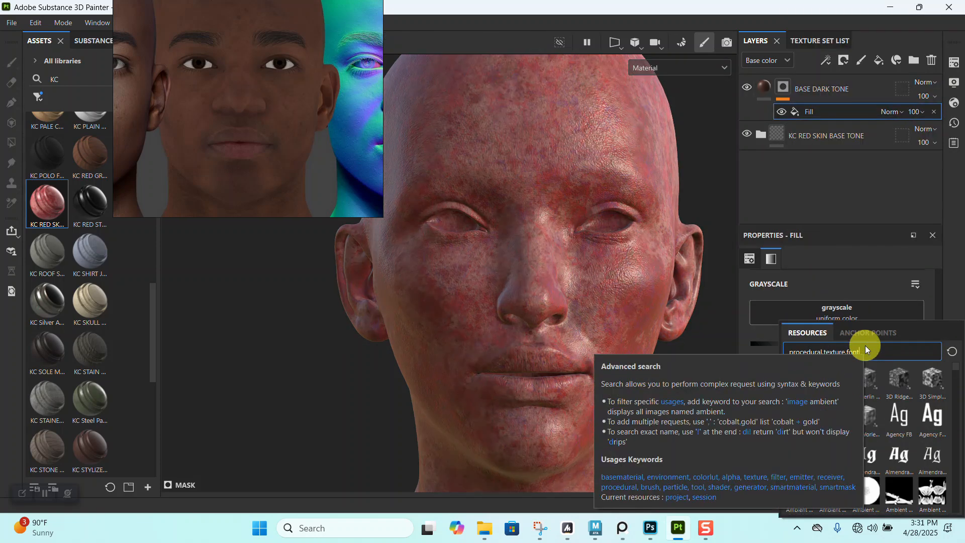
key("BackSpace")
key("BackSpace")
key("BackSpace")
key("BackSpace")
key("BackSpace")
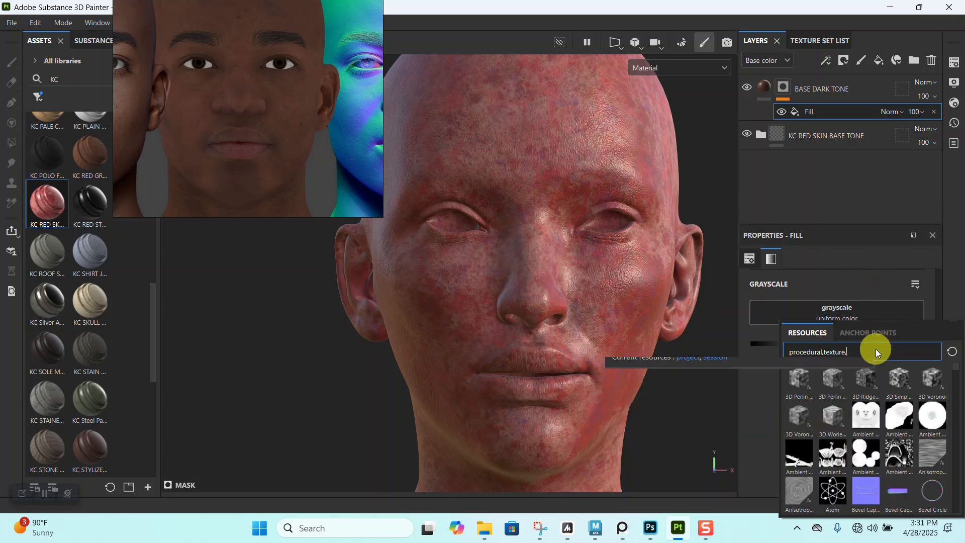
type("CLOUD")
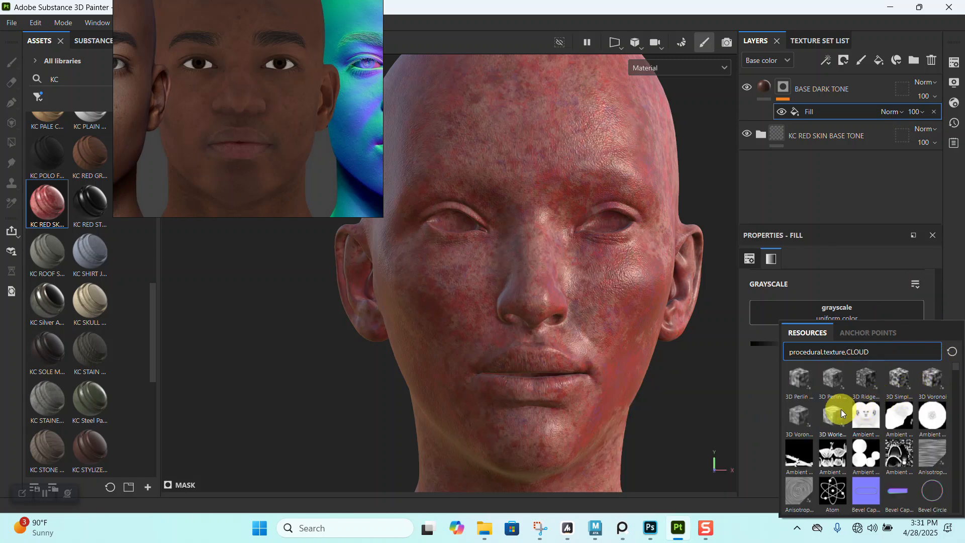
scroll(839, 428, "down", 3)
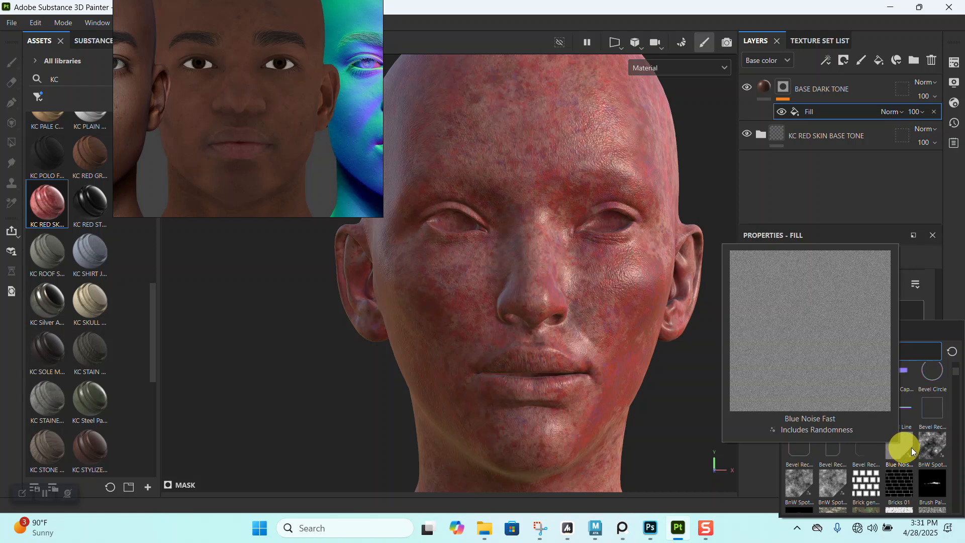
mouse_move(921, 444)
scroll(921, 444, "down", 6)
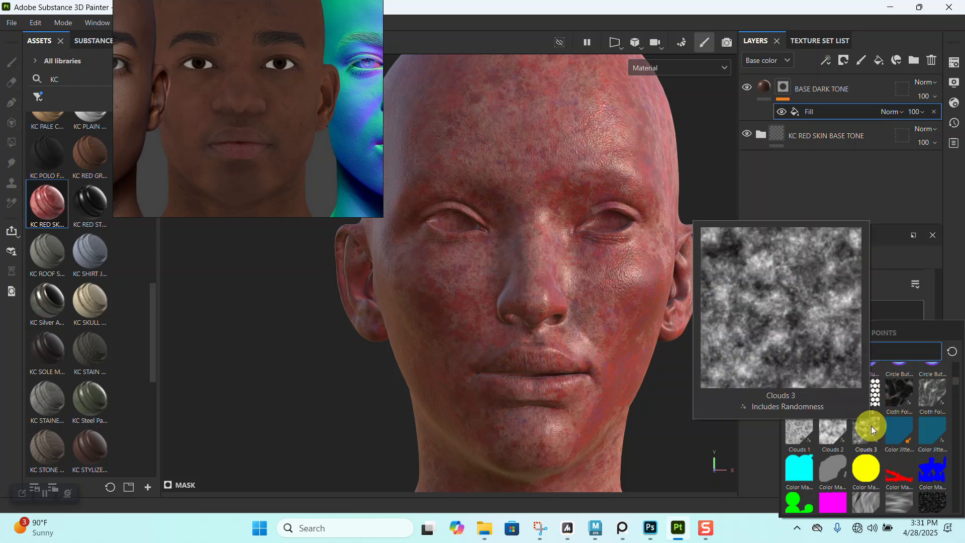
mouse_move(835, 428)
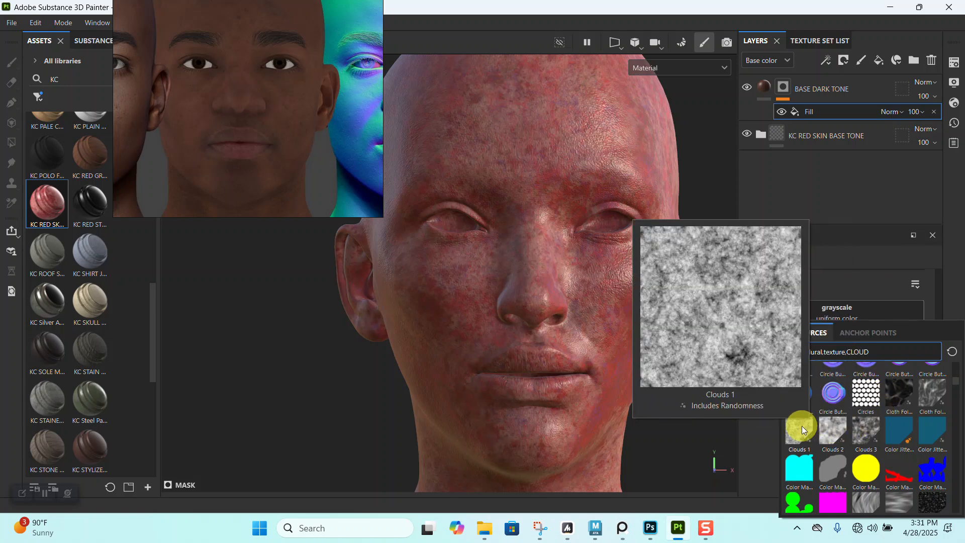
left_click(832, 429)
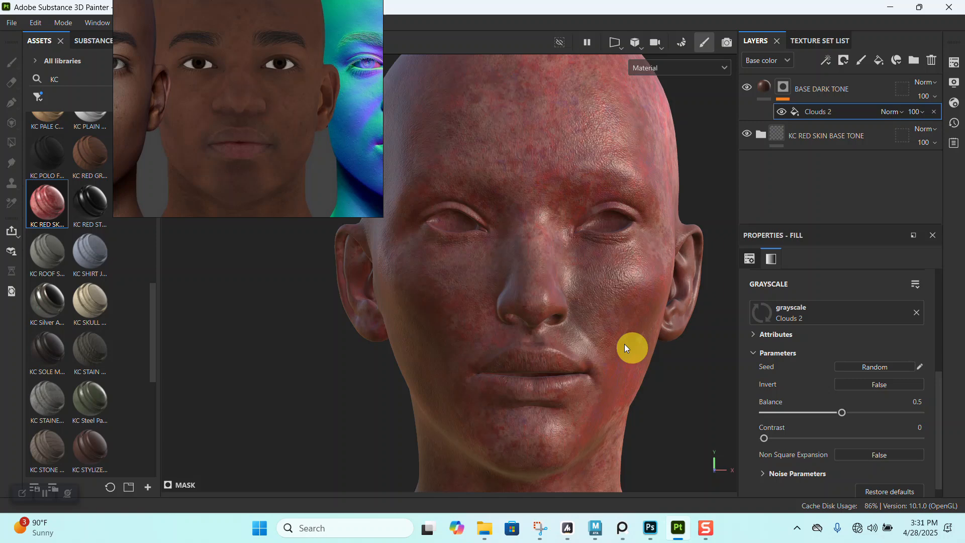
- Inspect the cloud pattern on the face, cycling the viewport through the channels to the Mask display
right_click_drag(571, 349, 551, 319, "alt")
middle_click_drag(552, 319, 567, 291, "alt")
left_click_drag(567, 291, 530, 302, "alt")
right_click_drag(530, 302, 545, 250, "alt")
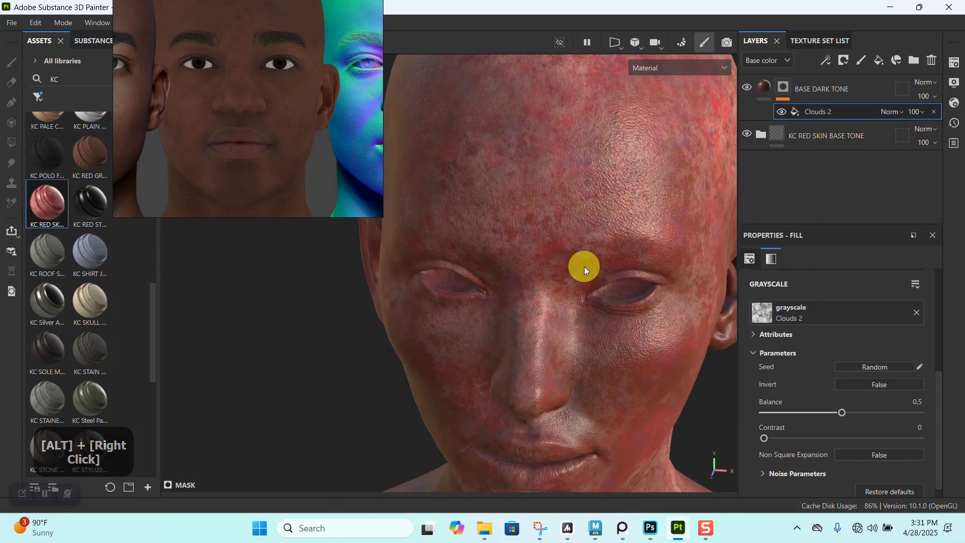
key("c")
key("c")
key("c")
key("c")
key("c")
key("c")
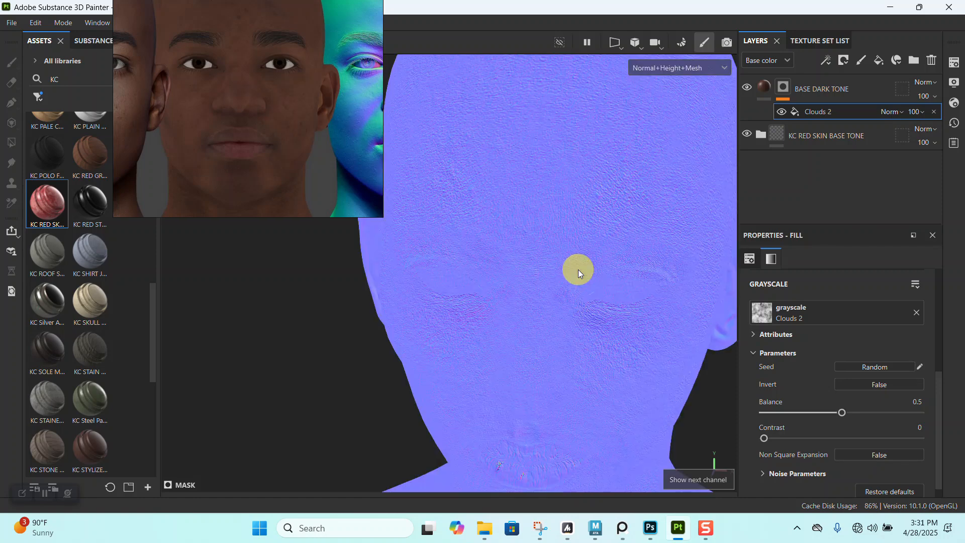
key("c")
right_click_drag(620, 320, 583, 284, "alt")
middle_click_drag(583, 285, 662, 312, "alt")
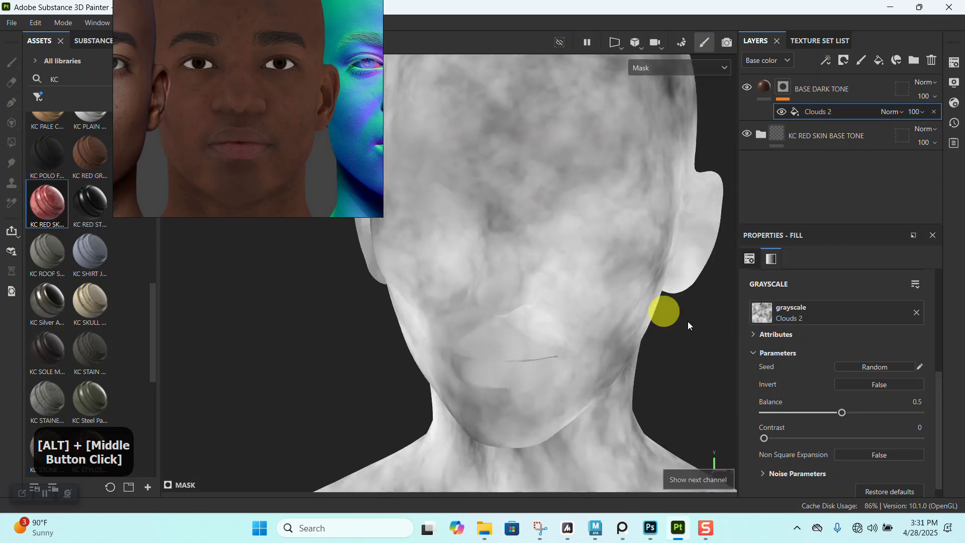
- Set the Clouds 2 mask fill's UV tiling to 4
scroll(846, 390, "up", 1)
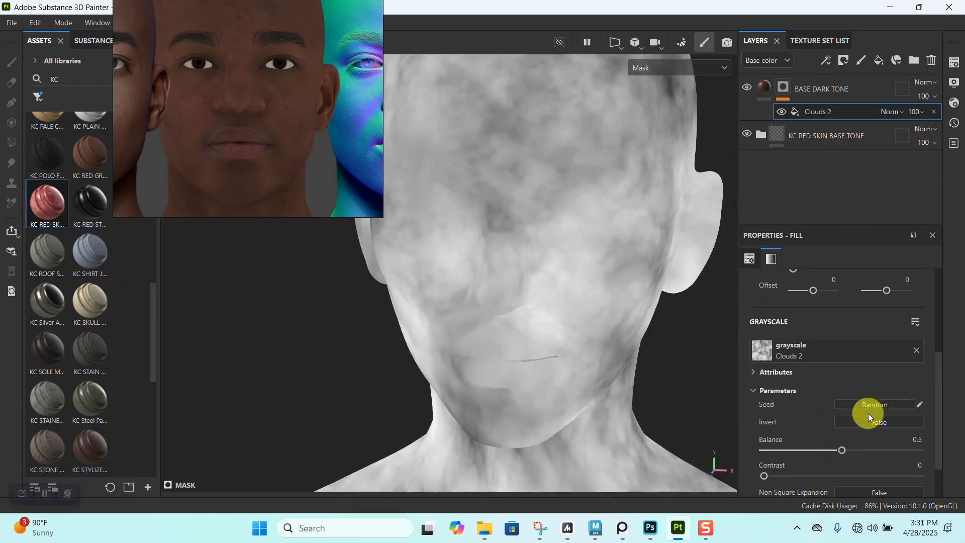
scroll(868, 413, "up", 2)
left_click_drag(820, 324, 823, 324)
scroll(855, 334, "up", 2)
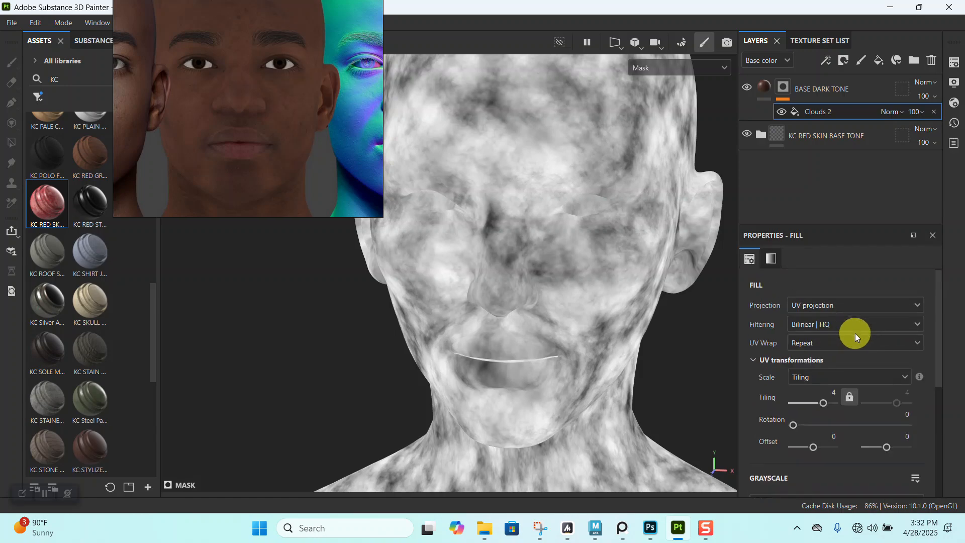
- Switch the Clouds 2 mask fill to Tri-planar projection and set its tiling to 11.88
left_click(838, 305)
left_click(831, 345)
right_click_drag(629, 336, 587, 309, "alt")
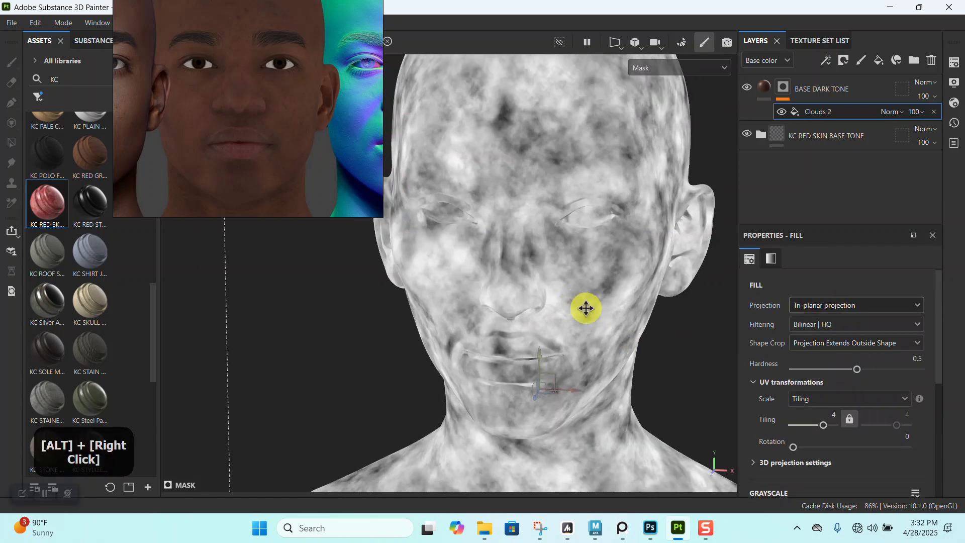
middle_click_drag(587, 309, 587, 254, "alt")
left_click_drag(820, 425, 828, 425)
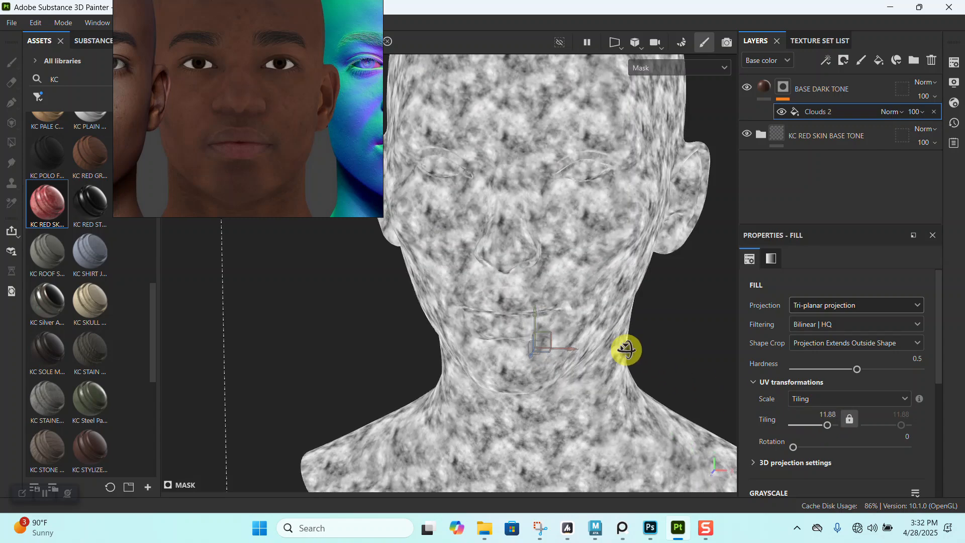
- Set the Clouds 2 mask fill's tiling to 6.7 on the BASE DARK TONE layer
mouse_move(626, 349)
middle_mouse_down("alt")
mouse_move(625, 295)
mouse_move(623, 334)
middle_mouse_up("alt")
left_click_drag(830, 421, 824, 420)
left_click_drag(494, 328, 518, 307, "alt")
middle_click_drag(517, 306, 523, 347, "alt")
left_click_drag(523, 347, 463, 282, "alt")
middle_click_drag(463, 282, 569, 321, "alt")
left_click_drag(569, 321, 502, 327, "alt")
middle_click_drag(502, 327, 598, 314, "alt")
- Set the noise Scale of the Clouds 2 mask fill to 2
scroll(789, 426, "down", 6)
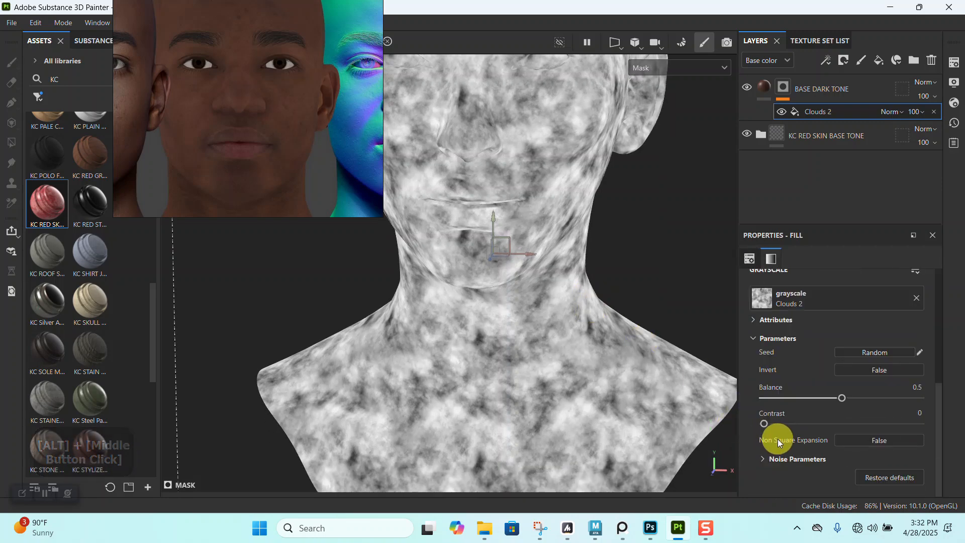
left_click(765, 458)
scroll(773, 442, "down", 2)
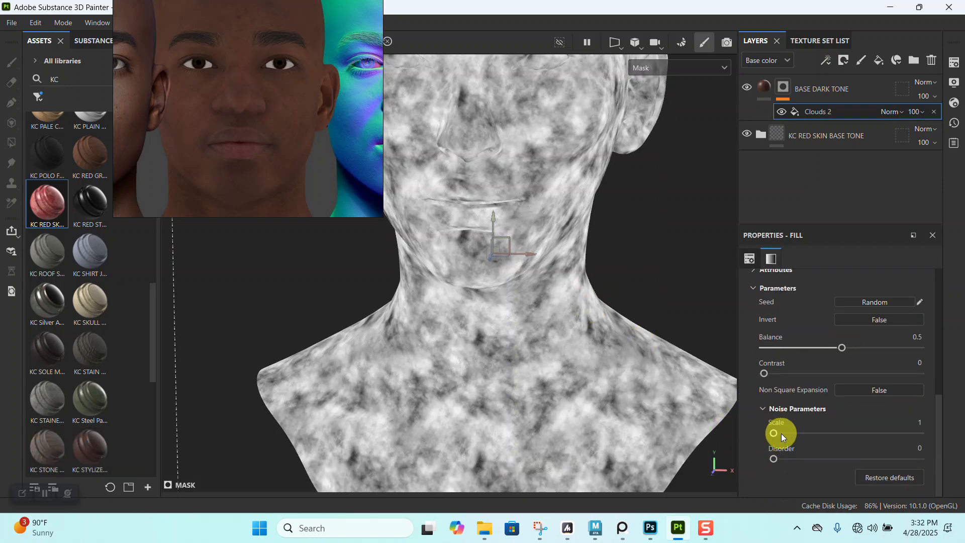
left_click_drag(790, 433, 793, 433)
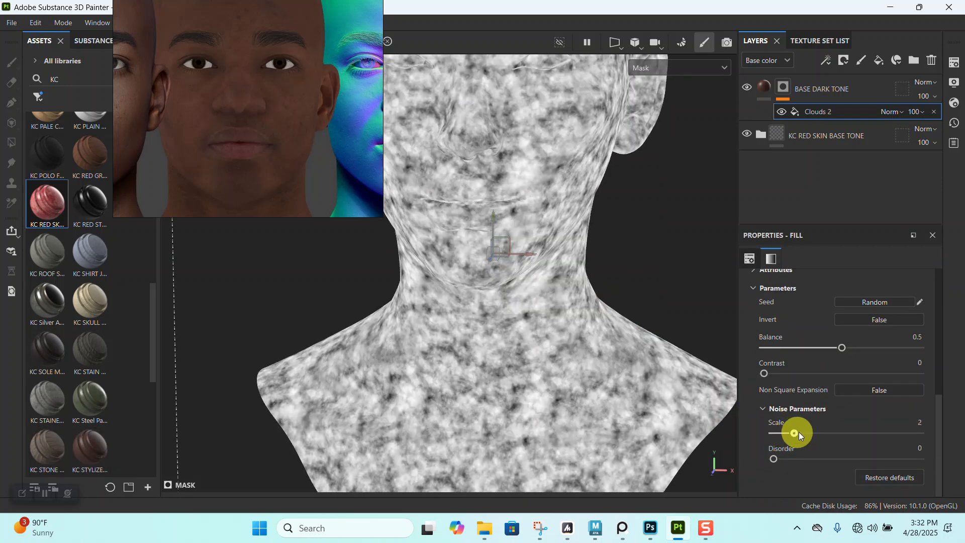
- Switch the viewport to the Material display and examine how the brown and red tones blend on the face and neck
key("m")
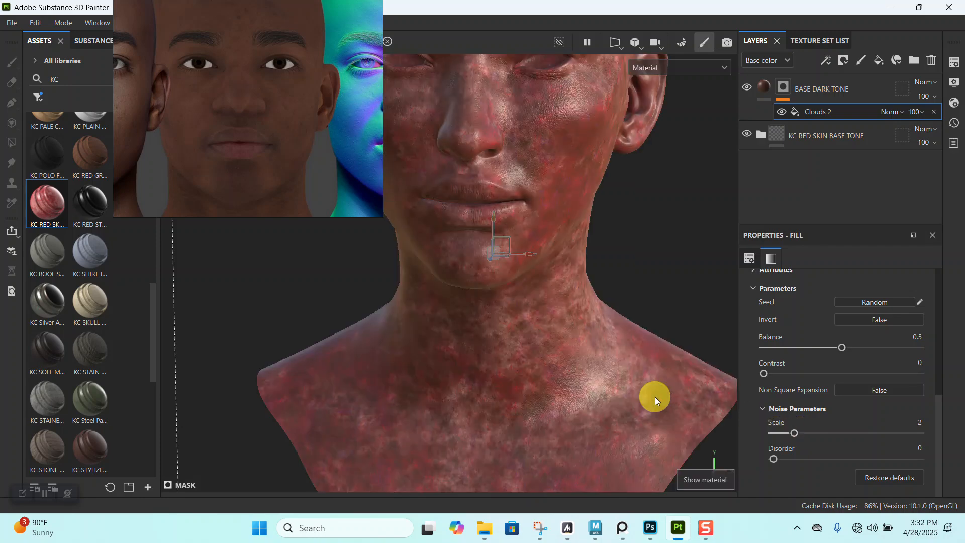
middle_click_drag(582, 302, 625, 390, "alt")
right_click_drag(625, 390, 605, 332, "alt")
left_click_drag(604, 333, 593, 339, "alt")
right_click_drag(593, 338, 630, 413, "alt")
left_click_drag(631, 413, 578, 371, "alt")
middle_click_drag(578, 371, 574, 327, "alt")
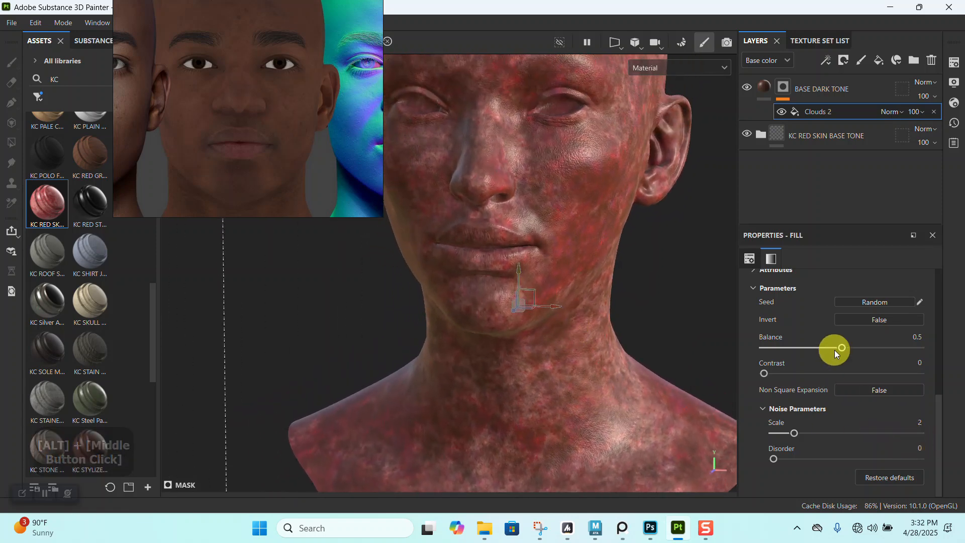
- Set the Clouds 2 mask fill's tiling to 3.3 to enlarge the cloud pattern
scroll(836, 346, "up", 3)
scroll(828, 345, "up", 2)
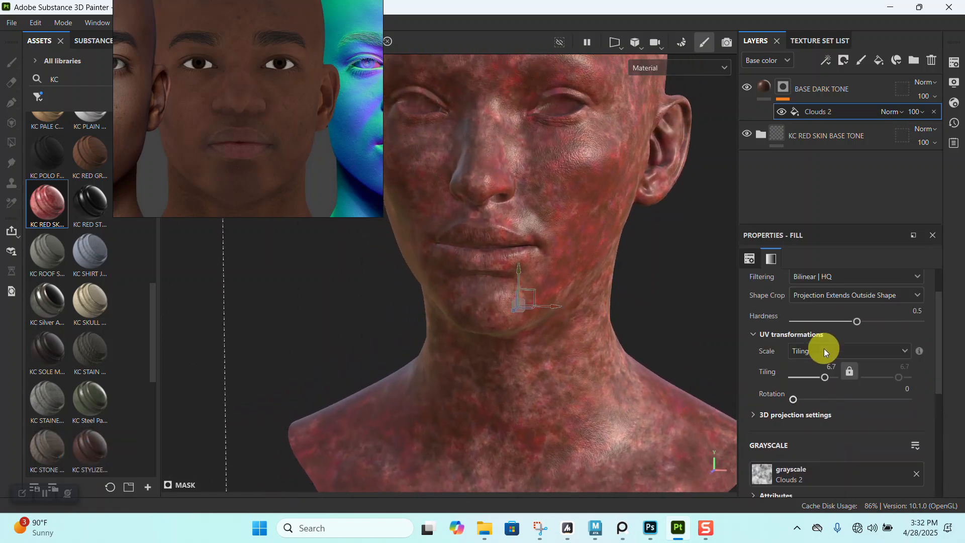
left_click_drag(824, 376, 821, 376)
left_click_drag(821, 376, 823, 377)
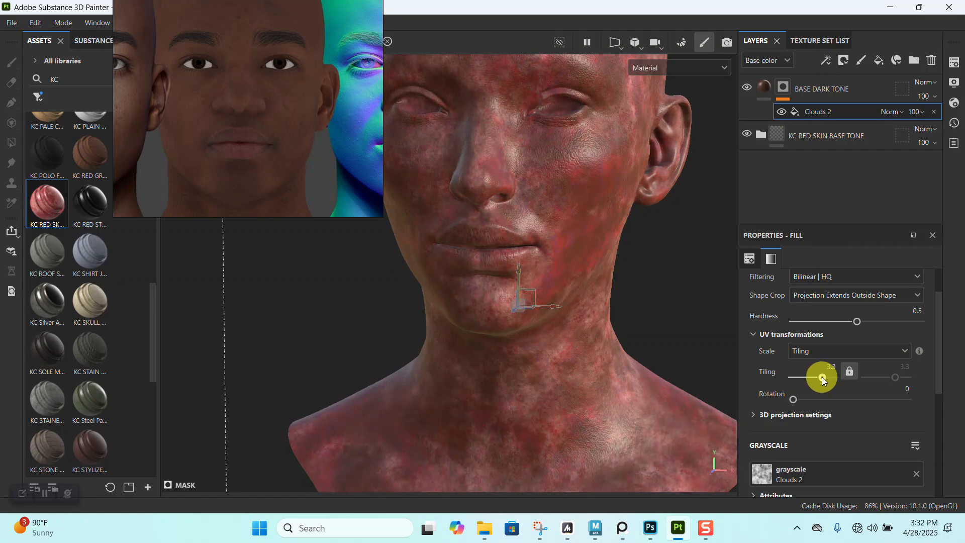
- Add a Blur filter above Clouds 2 in the BASE DARK TONE mask and set its Blur Intensity to 1.27
right_click(783, 91)
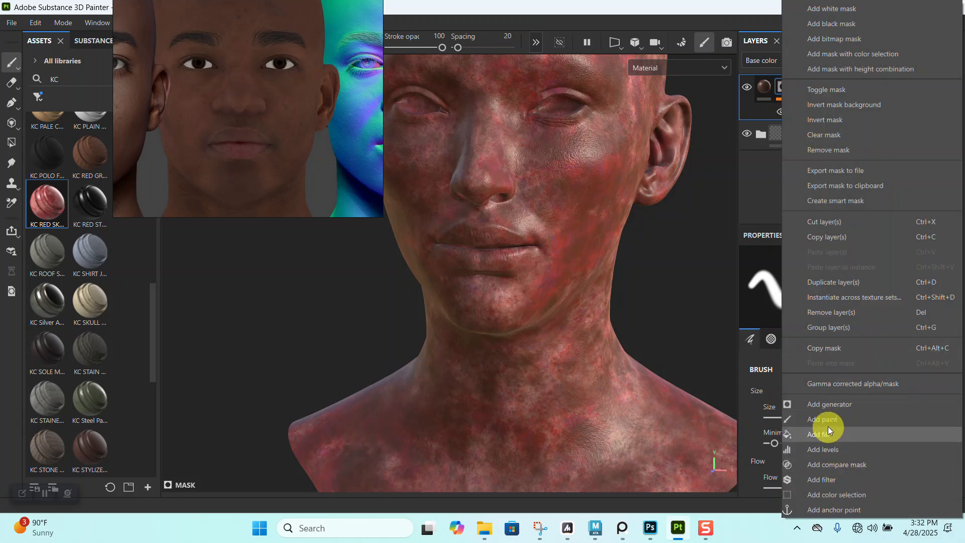
left_click(825, 479)
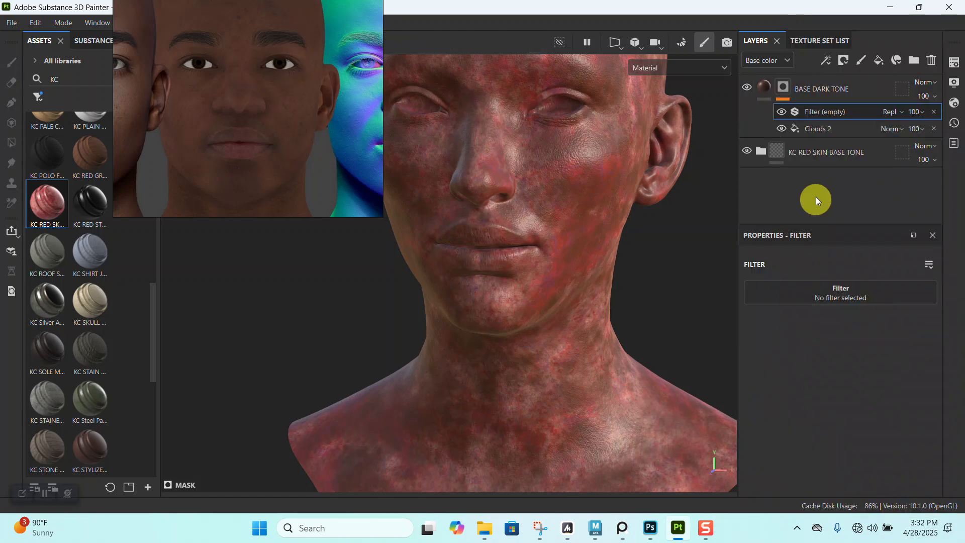
left_click(821, 130)
left_click(808, 115)
left_click(903, 335)
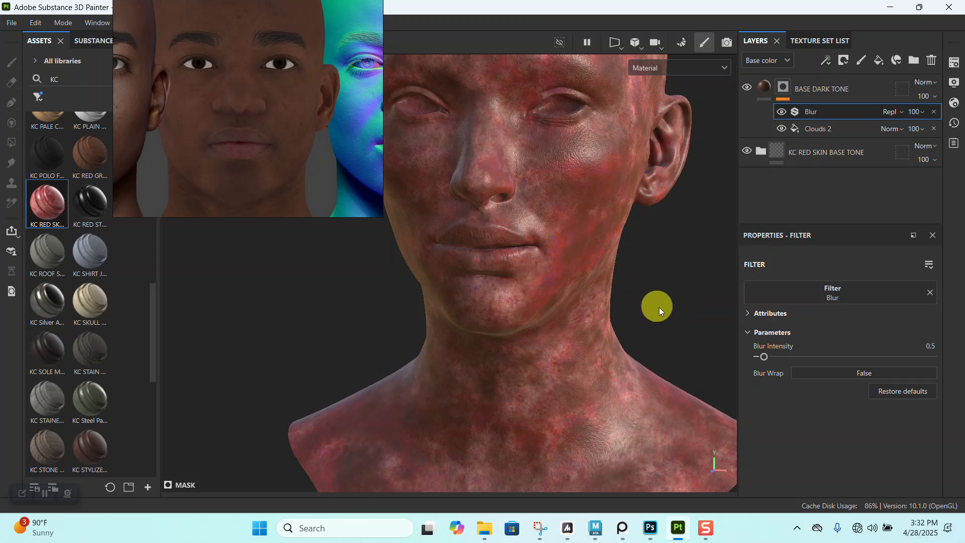
left_click_drag(771, 356, 777, 357)
right_click_drag(605, 330, 624, 332, "alt")
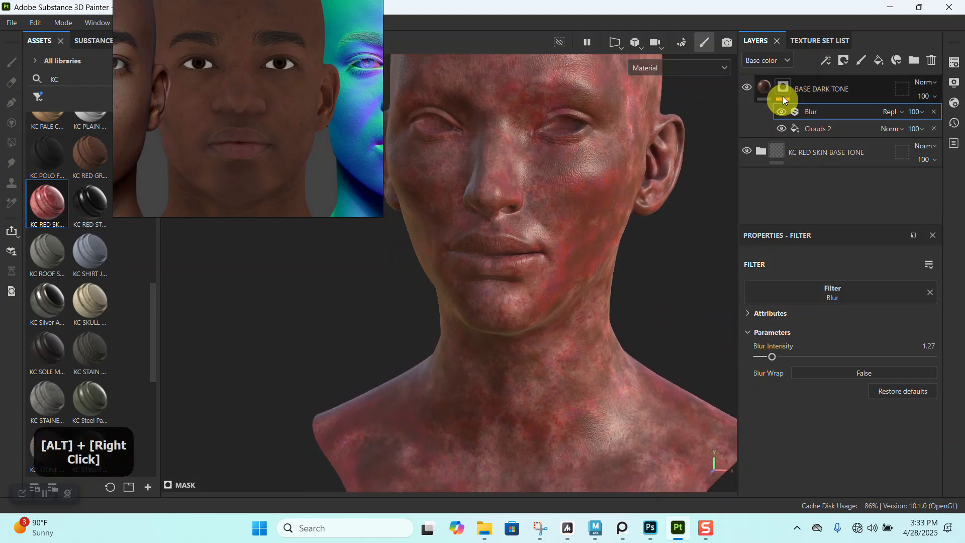
- Duplicate the BASE DARK TONE layer together with its mask effects
left_click(786, 95)
key("ctrl+d")
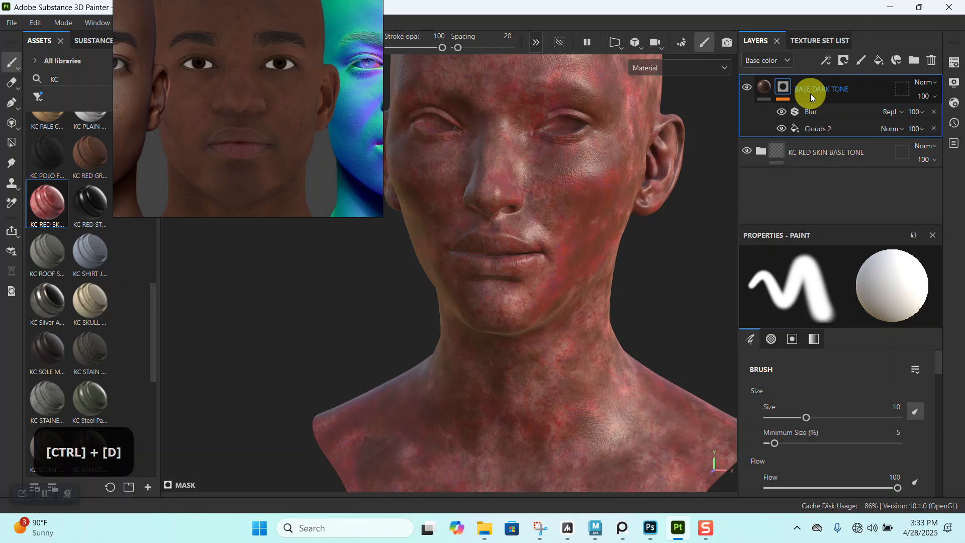
right_click_drag(588, 189, 588, 198, "alt")
left_click_drag(587, 198, 578, 233, "alt")
- Hide the Blur filter on the original BASE DARK TONE layer's mask and randomize the seed of its Clouds 2 fill
left_click(786, 153)
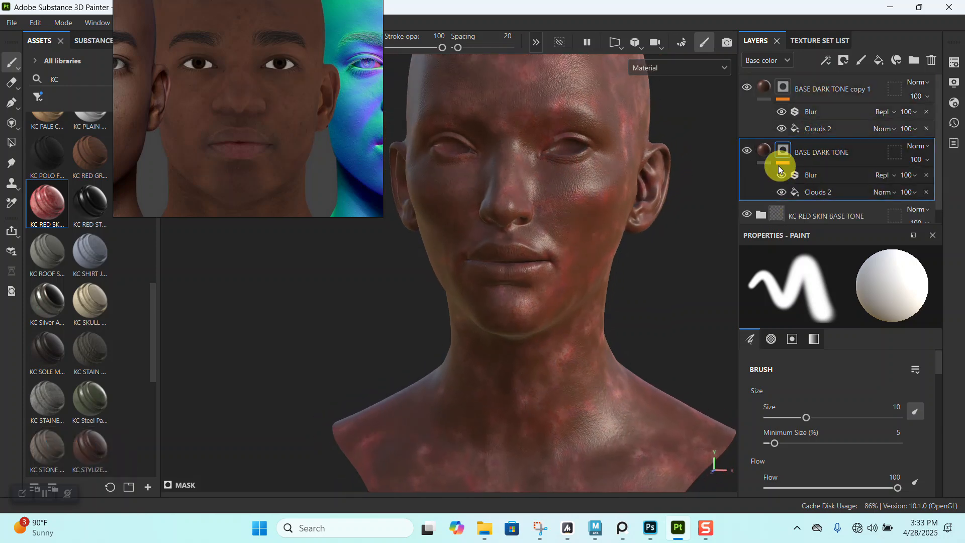
middle_click_drag(599, 252, 612, 218, "alt")
right_click_drag(612, 217, 722, 208, "alt")
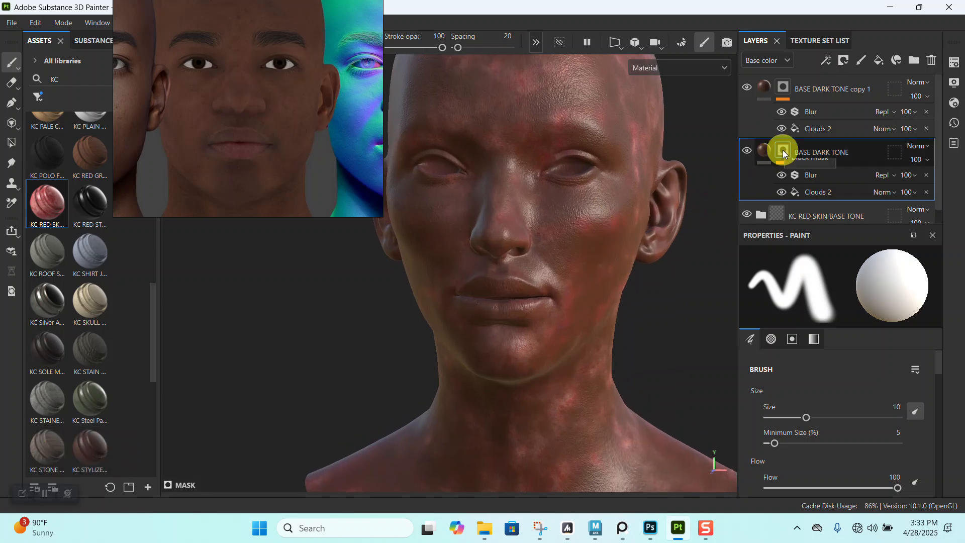
left_click(799, 192)
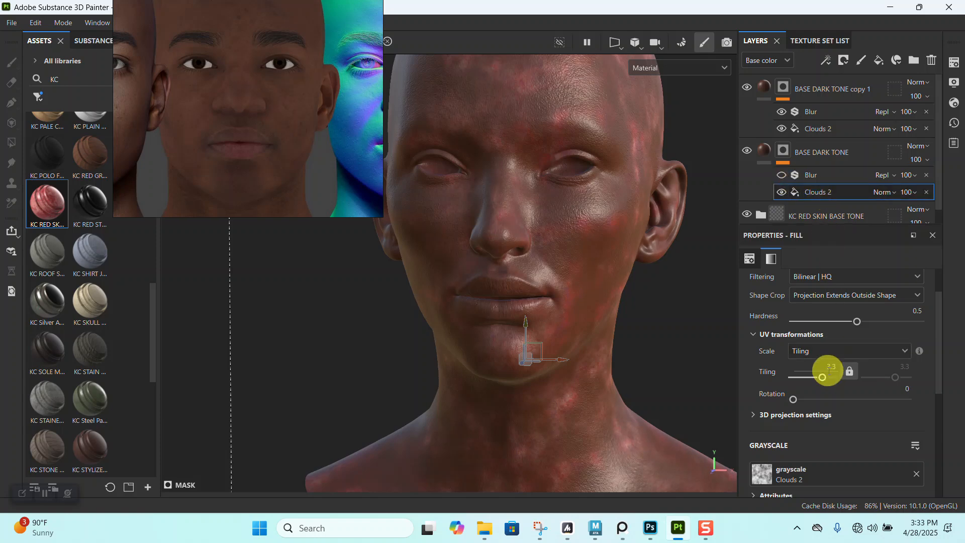
scroll(829, 438, "down", 3)
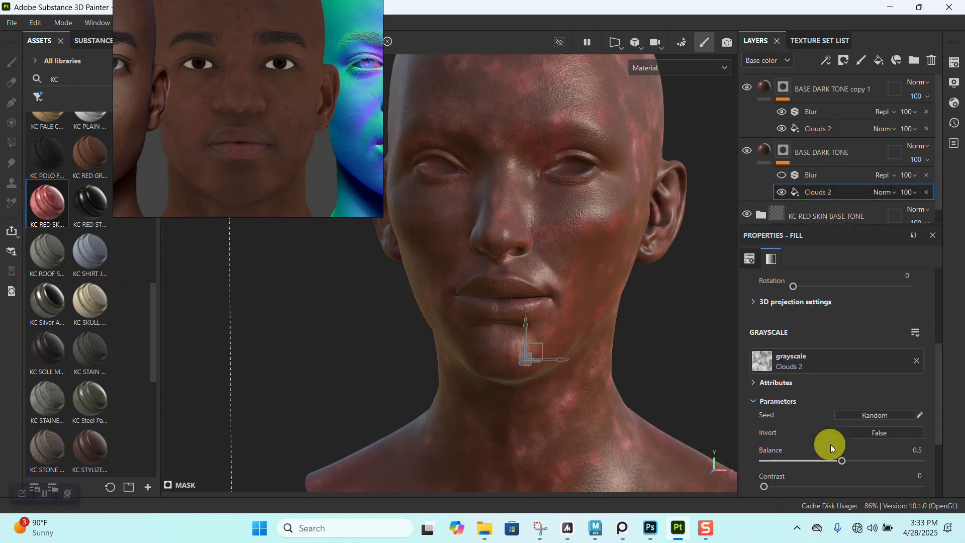
left_click(855, 417)
left_click(855, 418)
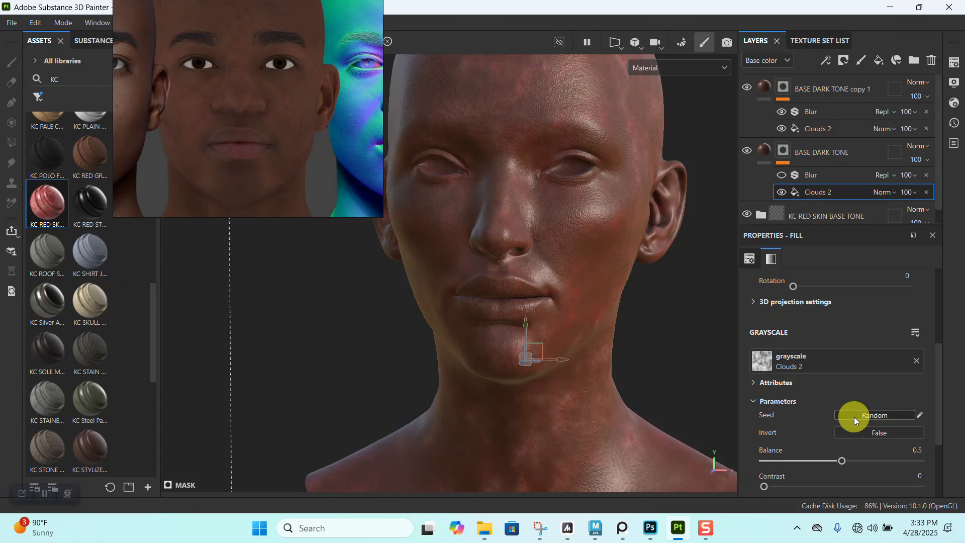
left_click(855, 417)
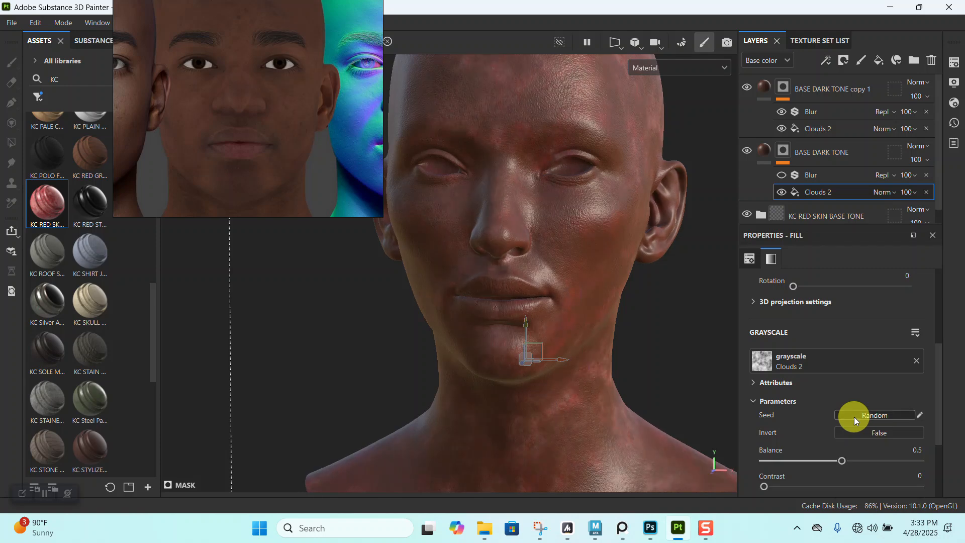
- Set the tiling of the original BASE DARK TONE layer's Clouds 2 fill to 2.15
scroll(813, 393, "up", 3)
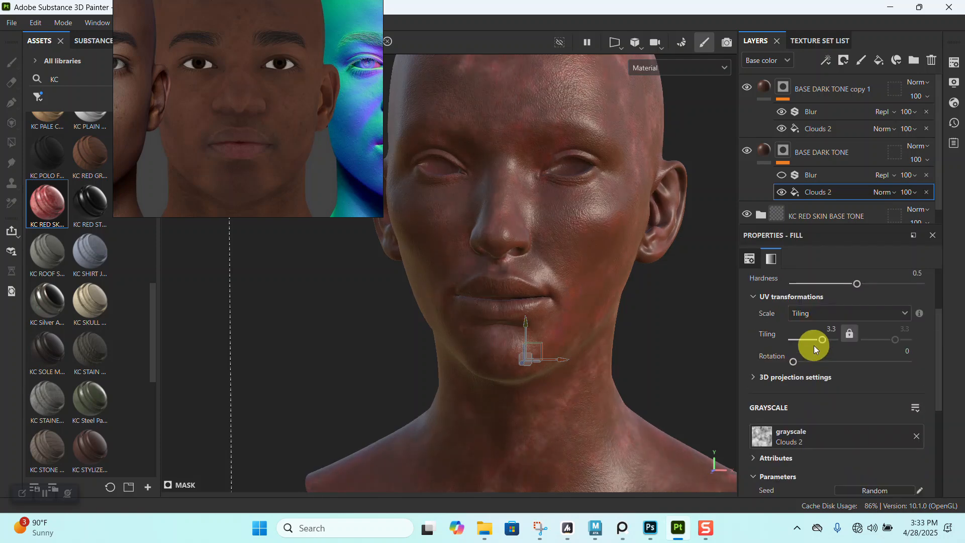
left_click_drag(821, 342, 822, 343)
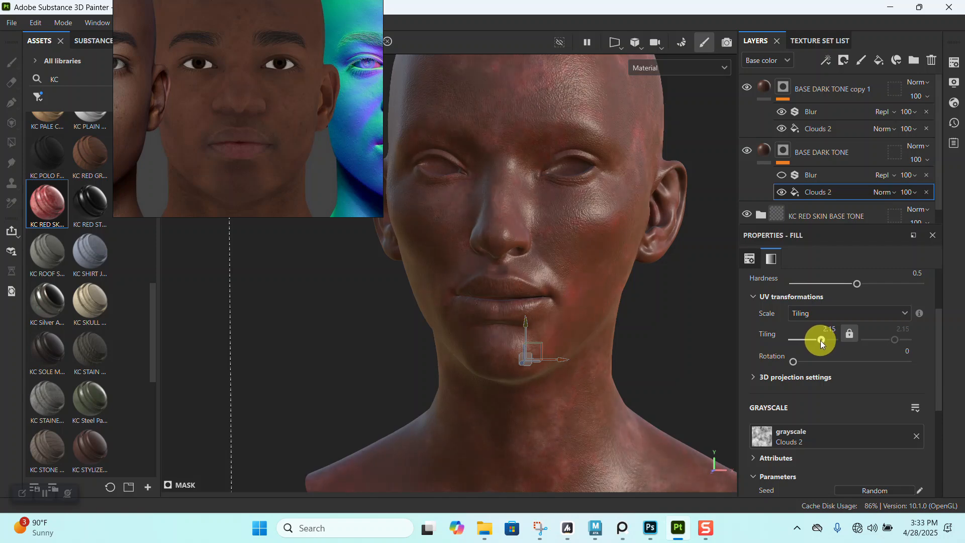
- Examine the layered skin tone across the forehead, face and scalp from several distances and angles
right_click_drag(687, 310, 559, 243, "alt")
left_click_drag(558, 244, 582, 256, "alt")
middle_click_drag(582, 256, 613, 280, "alt")
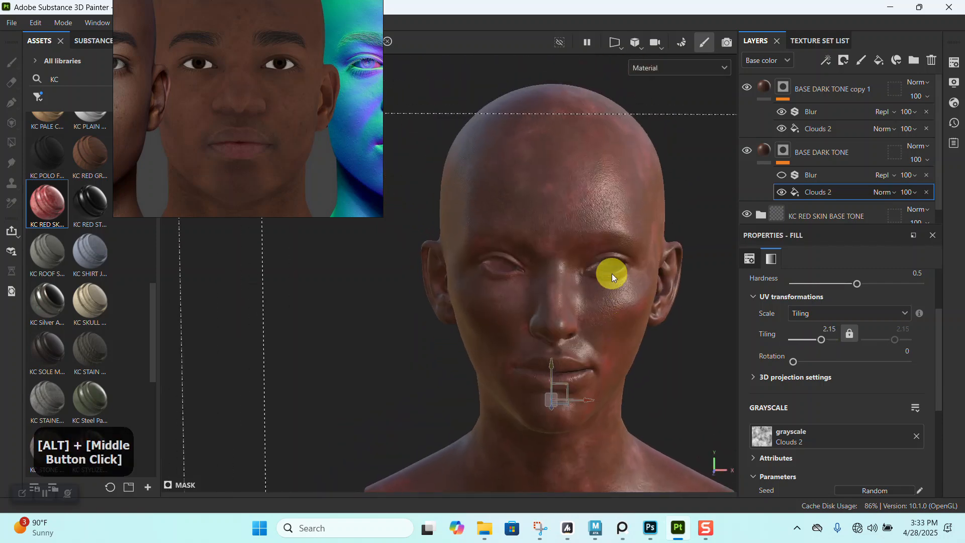
right_click_drag(614, 280, 624, 433, "alt")
left_click_drag(624, 433, 602, 304, "alt")
right_click_drag(602, 304, 564, 274, "alt")
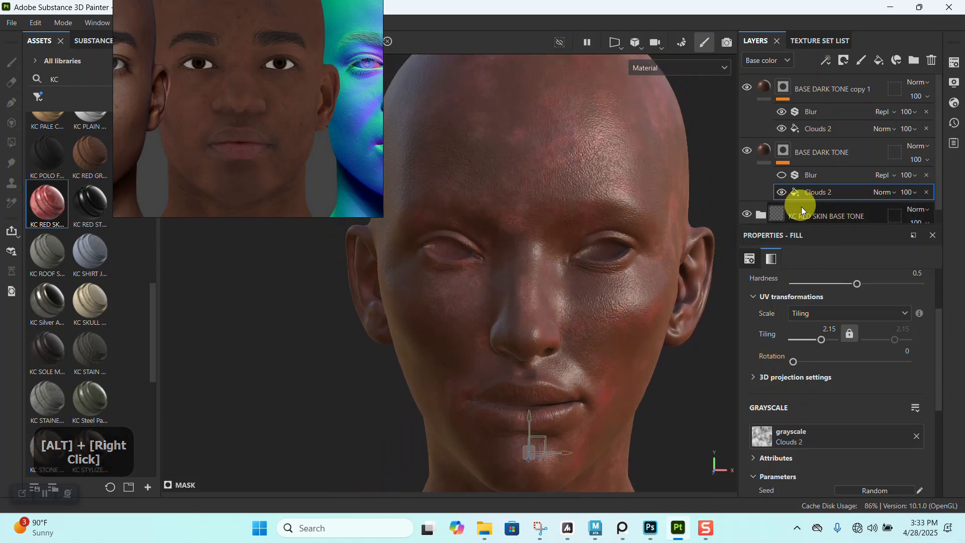
scroll(811, 203, "down", 1)
right_click_drag(581, 226, 551, 228, "alt")
middle_click_drag(552, 228, 593, 231, "alt")
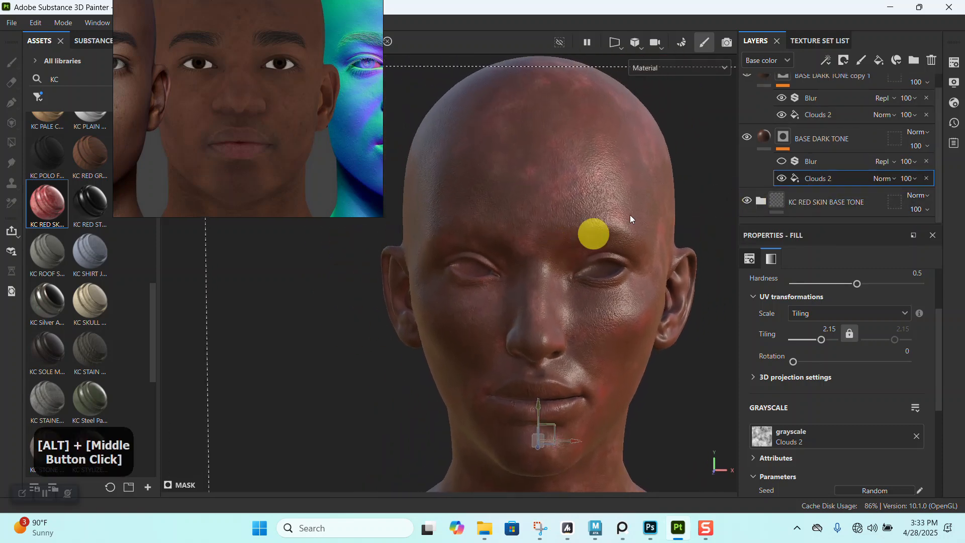
- Change the base color of the BASE DARK TONE copy 1 fill to the lighter brown 5F331D
scroll(750, 152, "up", 1)
left_click(766, 91)
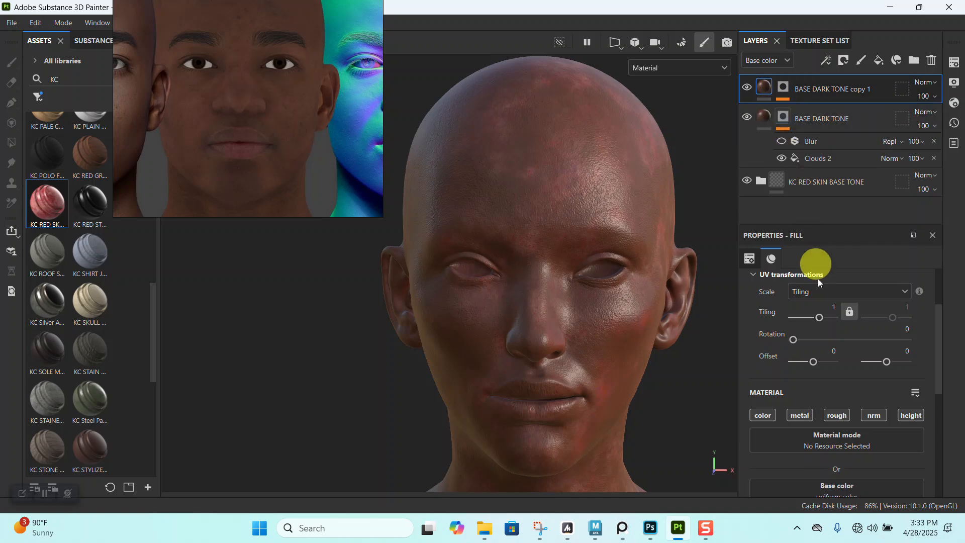
left_click(799, 396)
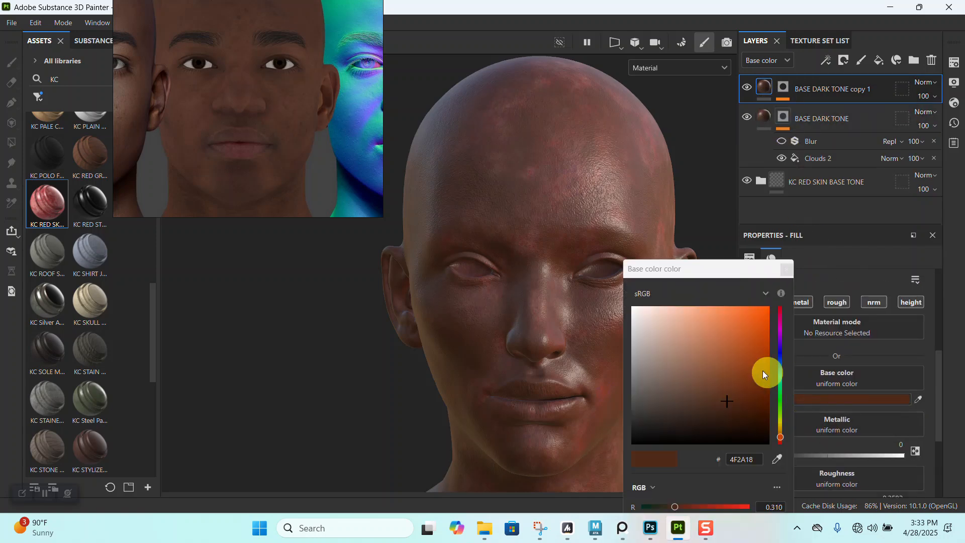
left_click(728, 392)
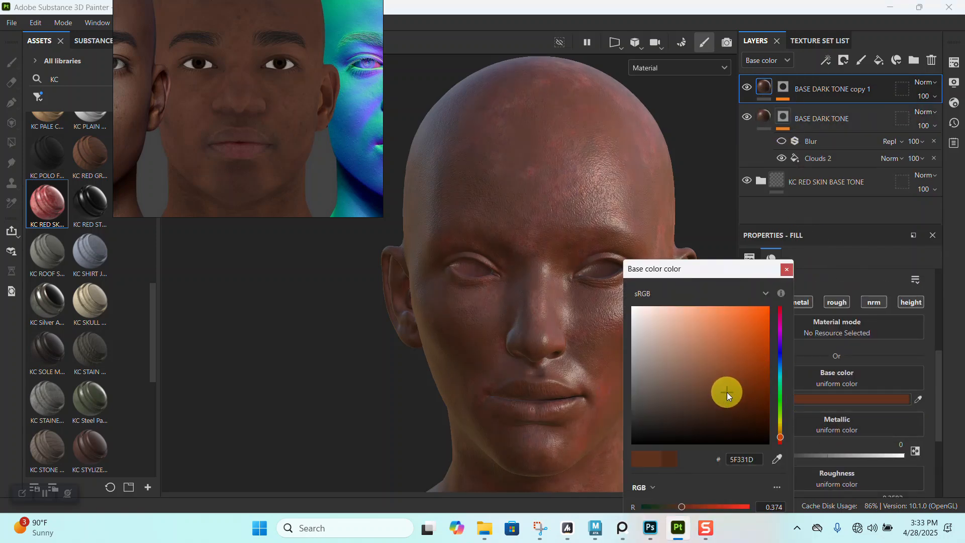
left_click(786, 270)
- Examine the lightened brown skin on the face, ear and neck from several angles
middle_click_drag(538, 259, 548, 220, "alt")
left_click_drag(548, 220, 545, 243, "alt")
right_click_drag(545, 244, 540, 320, "alt")
left_click_drag(540, 319, 545, 221, "alt")
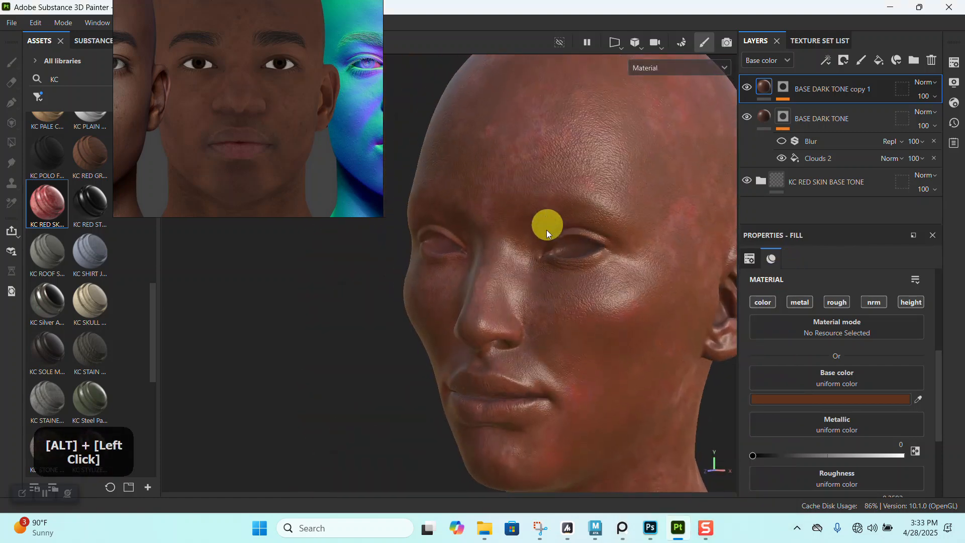
right_click_drag(545, 221, 545, 257, "alt")
left_click_drag(545, 256, 521, 222, "alt")
right_click_drag(522, 222, 526, 177, "alt")
left_click_drag(526, 176, 553, 204, "alt")
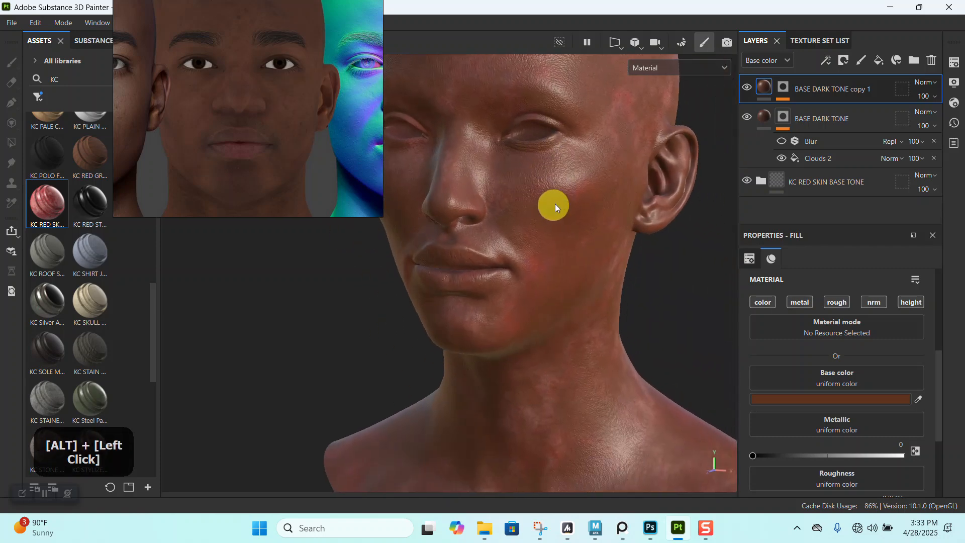
- Duplicate the original BASE DARK TONE layer above the KC RED SKIN BASE TONE folder
left_click(839, 179)
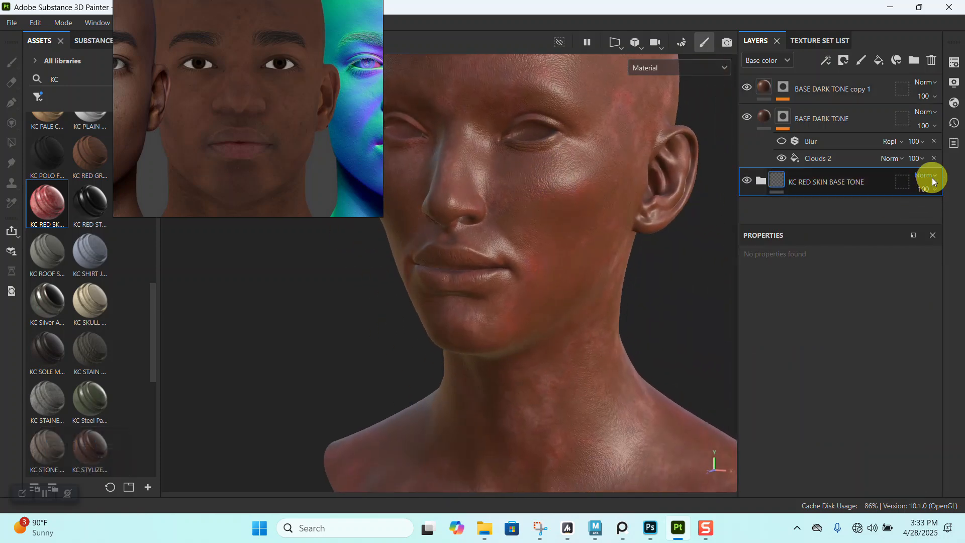
left_click(810, 117)
key("ctrl+d")
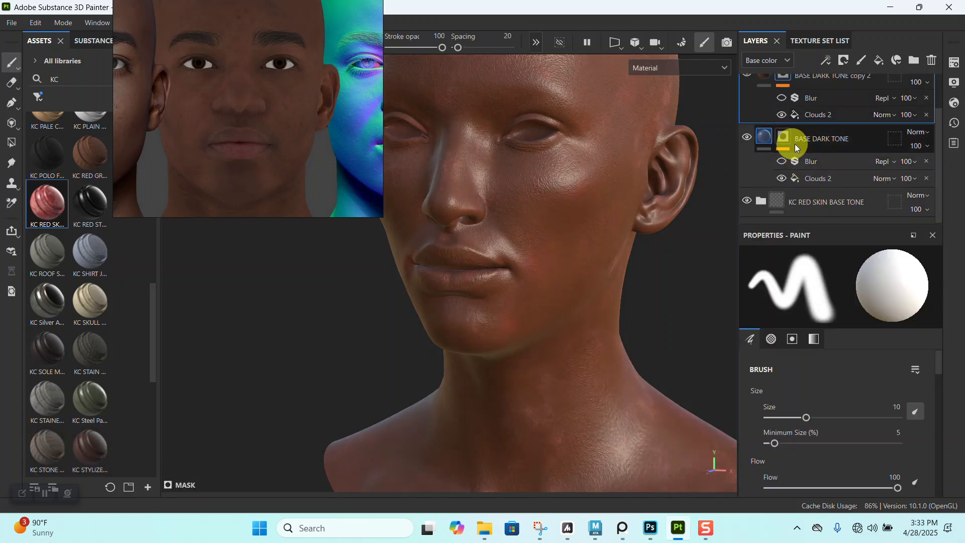
- Remove the mask from the original BASE DARK TONE layer directly above the red skin folder
left_click(795, 143)
left_click(785, 170)
right_click(785, 170)
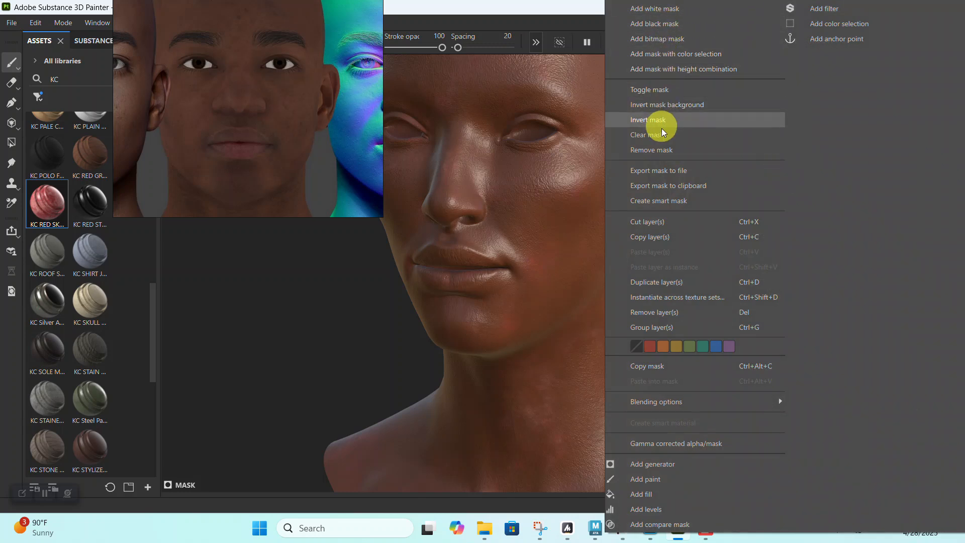
left_click(653, 150)
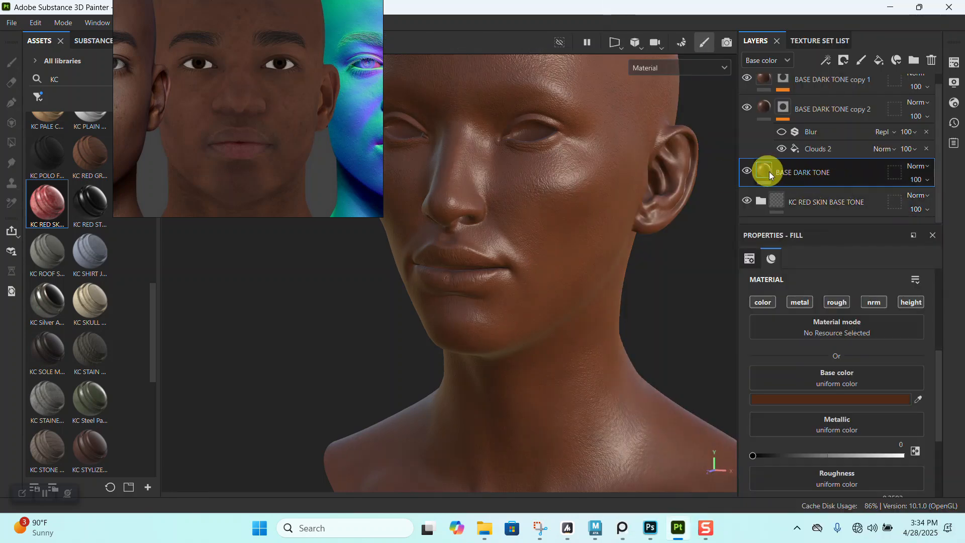
- Set the unmasked BASE DARK TONE fill's base color to 522915 and lower the layer's opacity to 73
left_click(815, 401)
left_click_drag(734, 406, 734, 399)
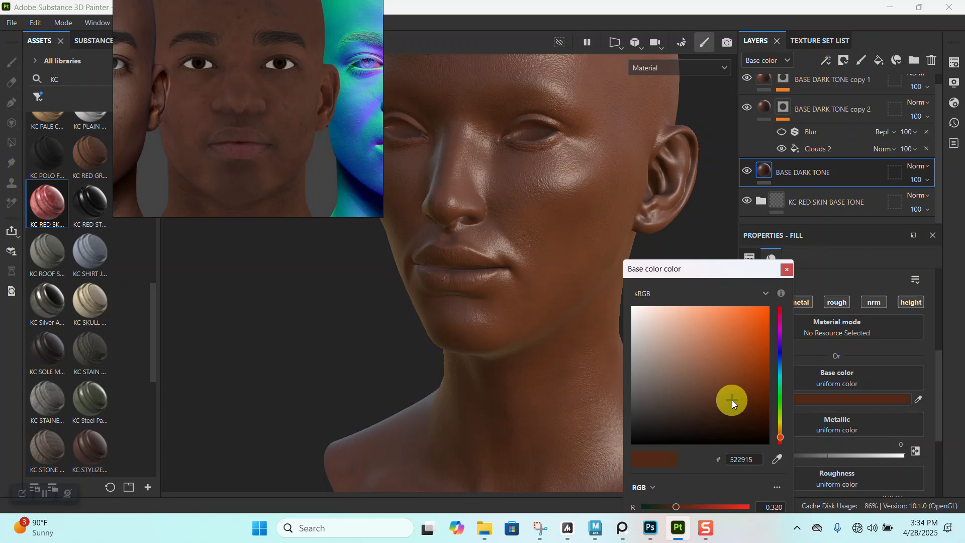
left_click(788, 269)
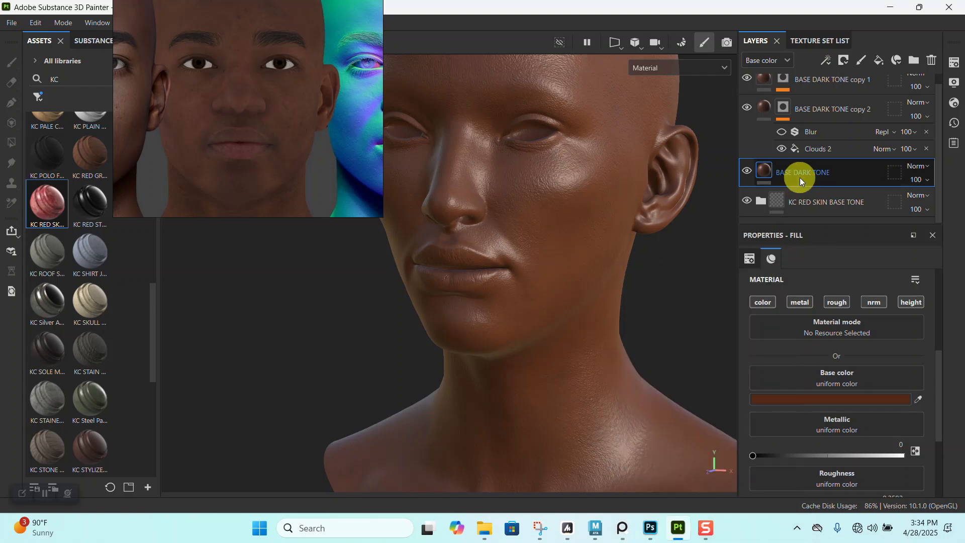
left_click(926, 201)
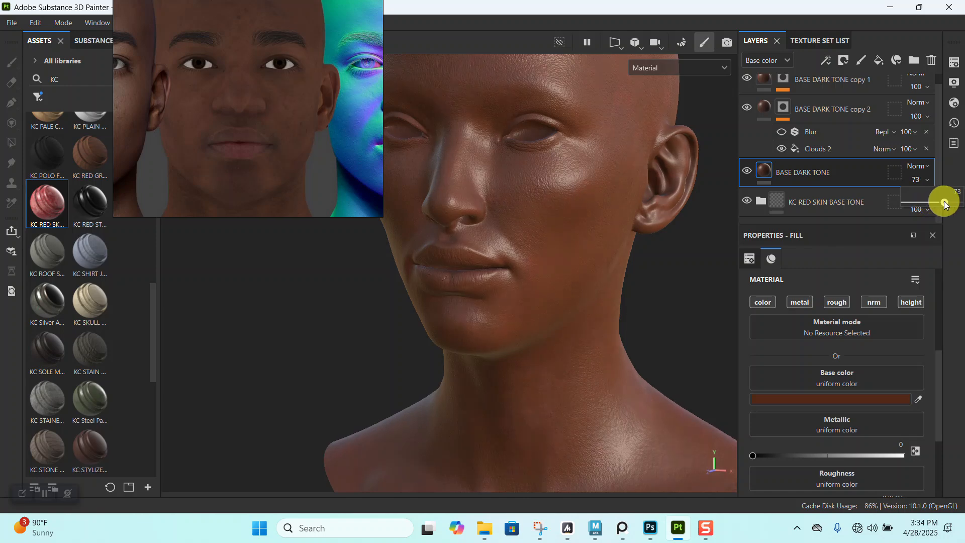
- Examine the brown skin material across the neck, chest, shoulders and face from several angles
right_click_drag(581, 254, 508, 172, "alt")
left_click_drag(508, 173, 534, 236, "alt")
right_click_drag(535, 237, 529, 356, "alt")
middle_click_drag(529, 356, 566, 325, "alt")
right_click_drag(566, 325, 554, 379, "alt")
left_click_drag(554, 379, 555, 301, "alt")
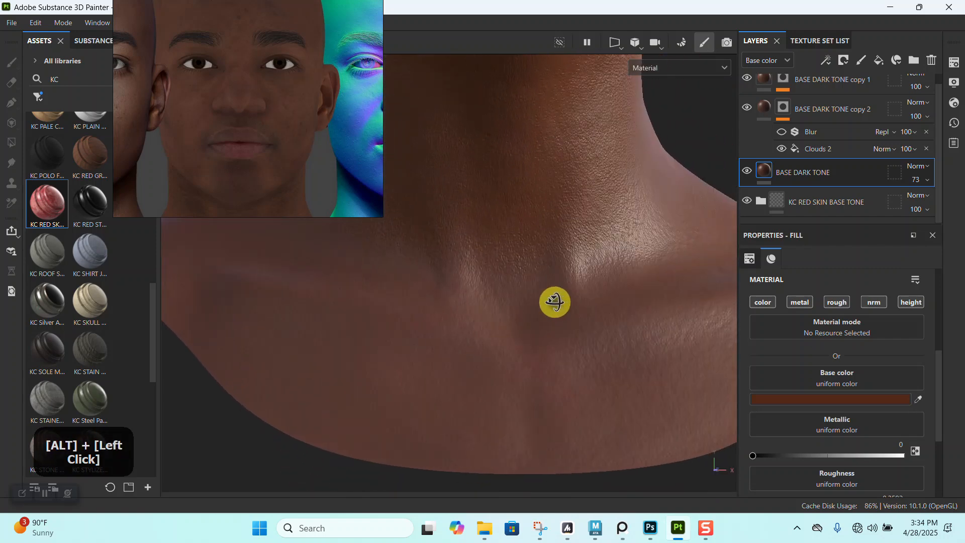
right_click_drag(555, 302, 418, 146, "alt")
middle_click_drag(418, 146, 528, 303, "alt")
right_click_drag(528, 304, 560, 379, "alt")
middle_click_drag(560, 379, 571, 243, "alt")
left_click_drag(571, 243, 508, 286, "alt")
middle_click_drag(508, 286, 536, 263, "alt")
- Inspect the base color channel alone on the neck and head, then restore the material view and rotate the environment lighting
key("c")
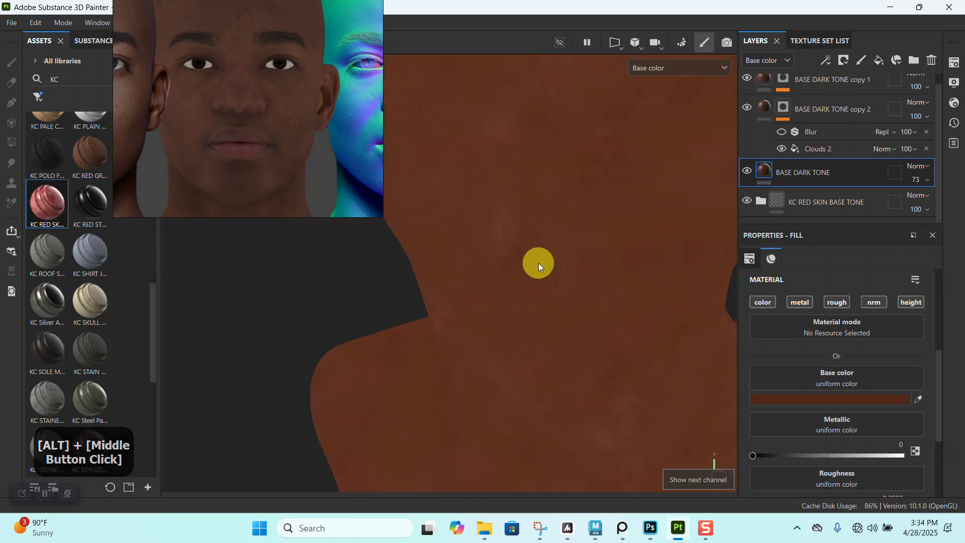
left_click_drag(530, 309, 567, 265, "alt")
right_click_drag(333, 174, 323, 128)
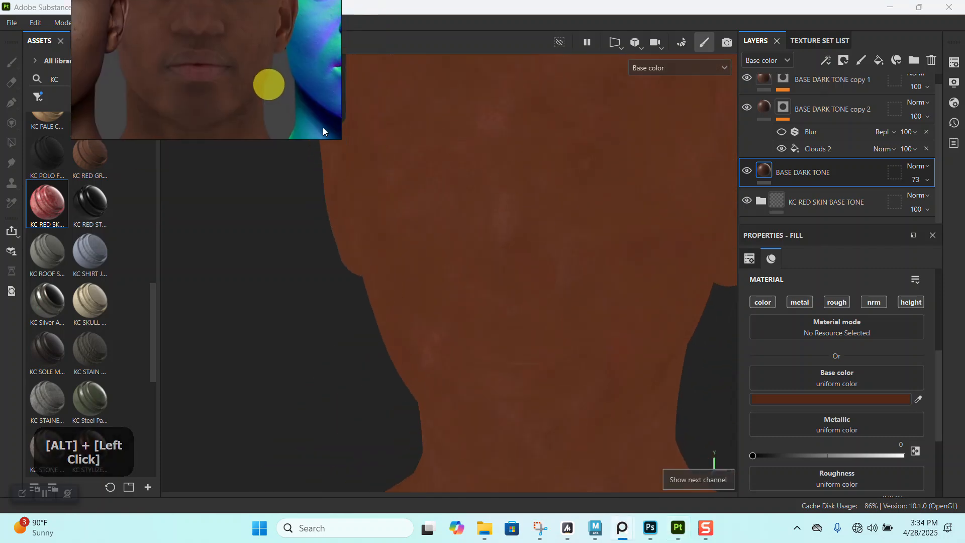
right_click_drag(523, 302, 539, 330, "alt")
left_click_drag(538, 330, 511, 265, "alt")
middle_click_drag(511, 265, 526, 334, "alt")
left_click_drag(526, 334, 487, 224, "alt")
middle_click_drag(487, 224, 483, 283, "alt")
right_click_drag(483, 283, 467, 226, "alt")
left_click_drag(467, 226, 577, 192, "alt")
right_click_drag(578, 191, 431, 180, "alt")
left_click_drag(430, 180, 484, 248, "alt")
middle_click_drag(484, 248, 498, 256, "alt")
key("m")
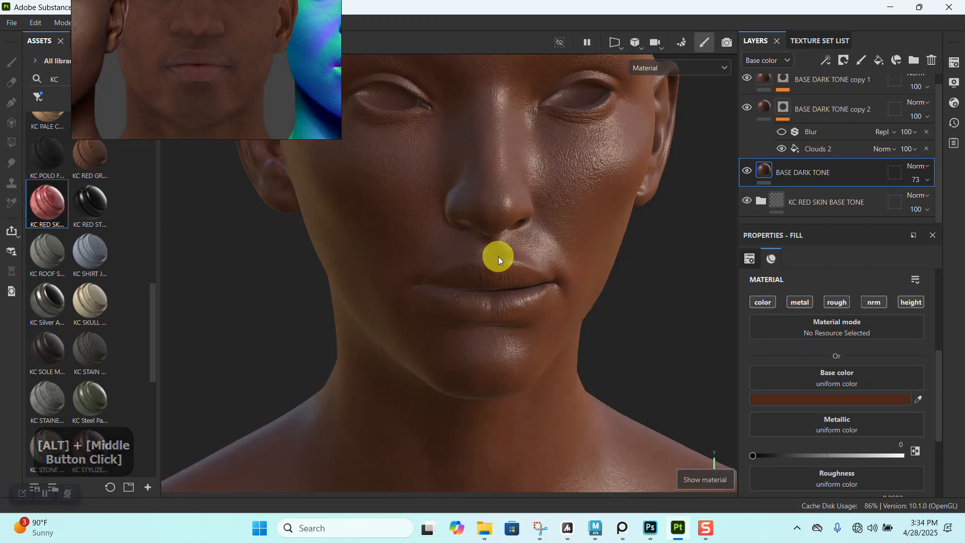
right_click_drag(543, 280, 542, 273, "shift")
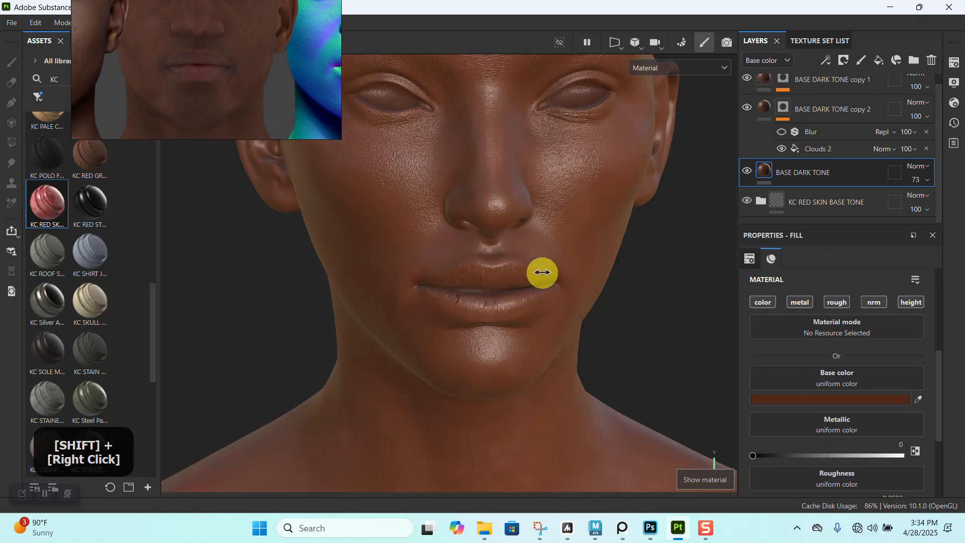
- Lower the opacity of the KC RED SKIN BASE TONE folder to 71
left_click(925, 210)
left_click(943, 233)
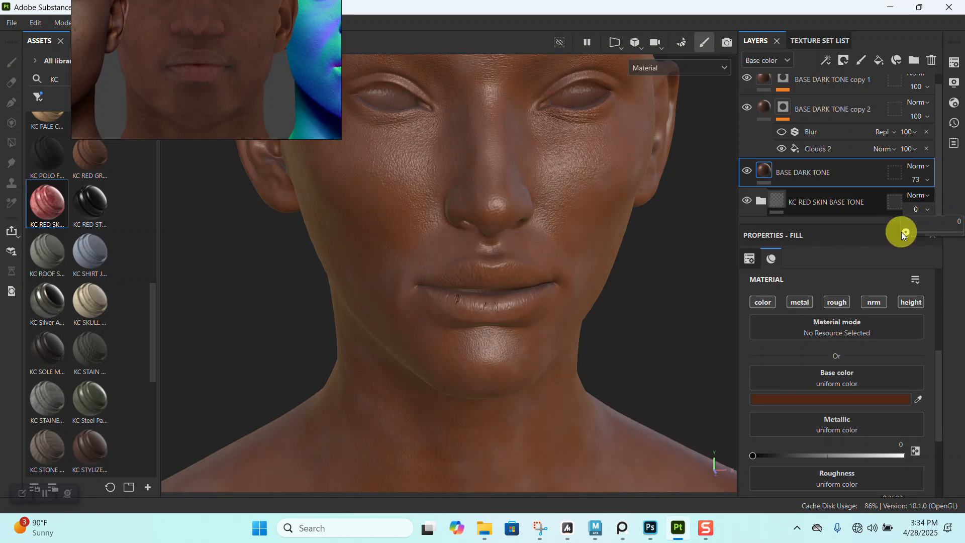
left_click_drag(903, 232, 949, 232)
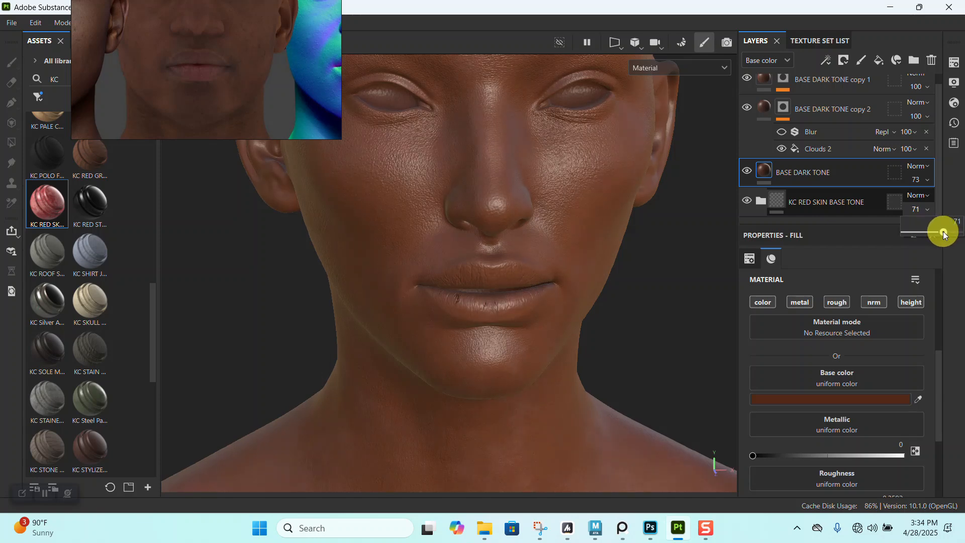
left_click(846, 203)
- Compare the head's skin with the freckled dark-skinned woman's portraits on the PureRef reference board
right_click_drag(578, 218, 560, 248, "alt")
middle_click_drag(560, 248, 508, 264, "alt")
right_click_drag(508, 264, 565, 216, "alt")
left_click_drag(565, 215, 490, 263, "alt")
right_click_drag(490, 263, 517, 338, "alt")
left_click_drag(157, 38, 237, 152)
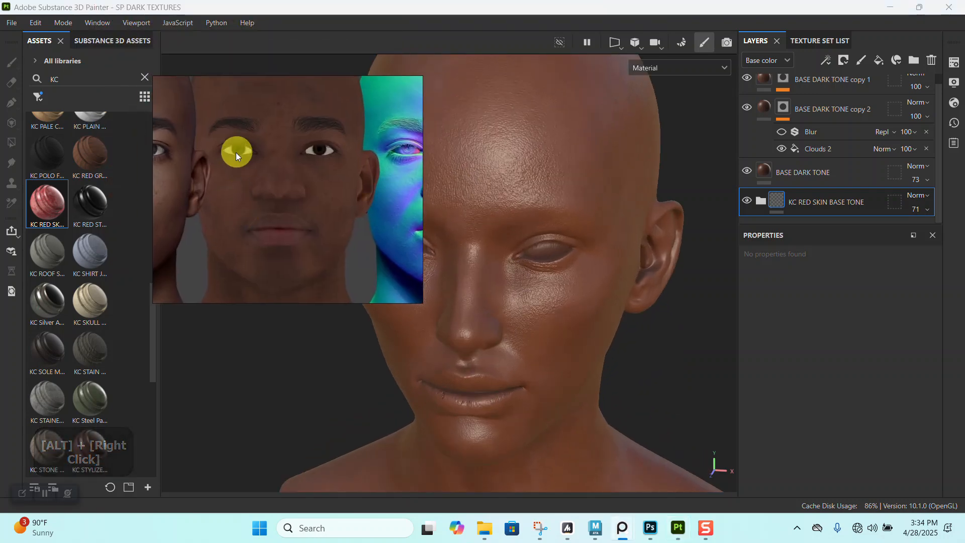
scroll(237, 152, "down", 8)
middle_click_drag(335, 209, 204, 133)
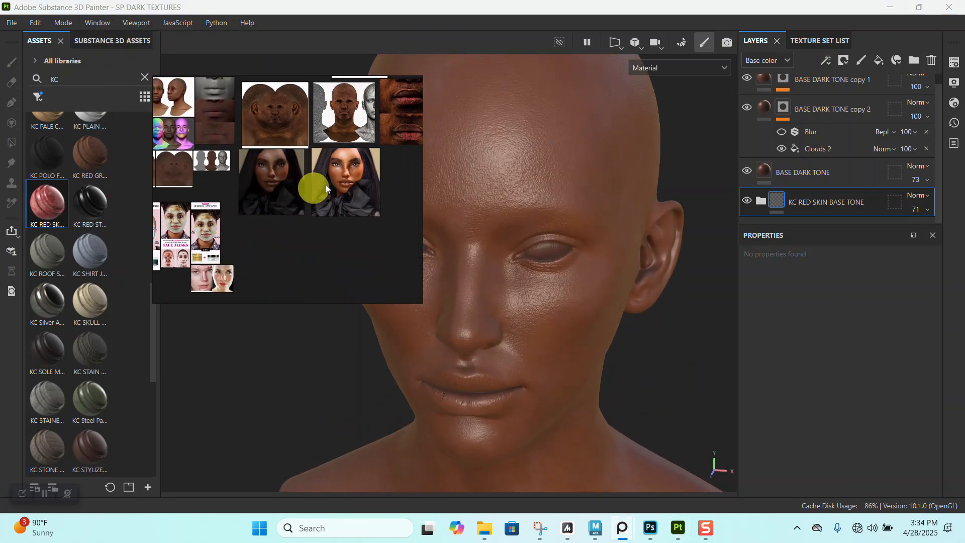
scroll(315, 192, "up", 10)
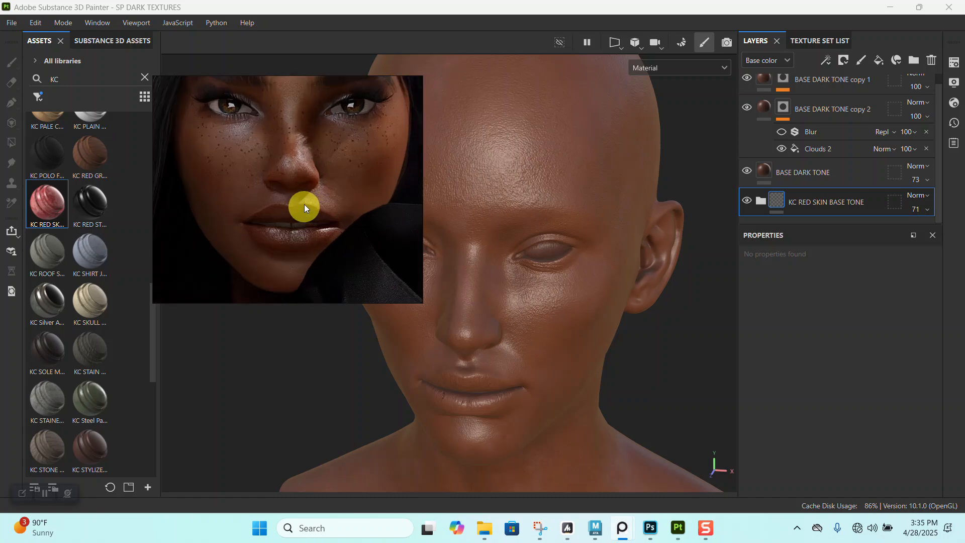
scroll(305, 207, "up", 2)
left_click_drag(308, 216, 412, 194)
scroll(362, 196, "up", 5)
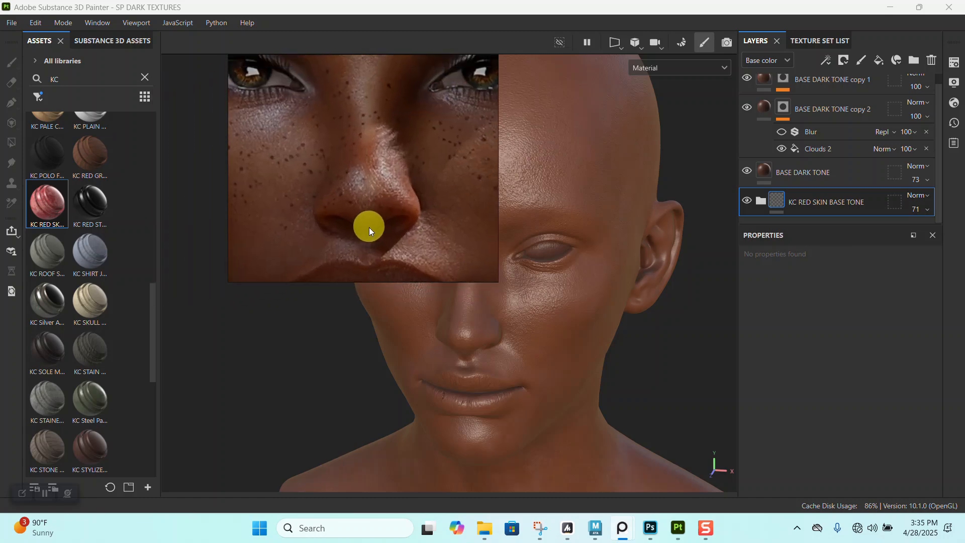
scroll(367, 221, "down", 5)
scroll(364, 214, "up", 3)
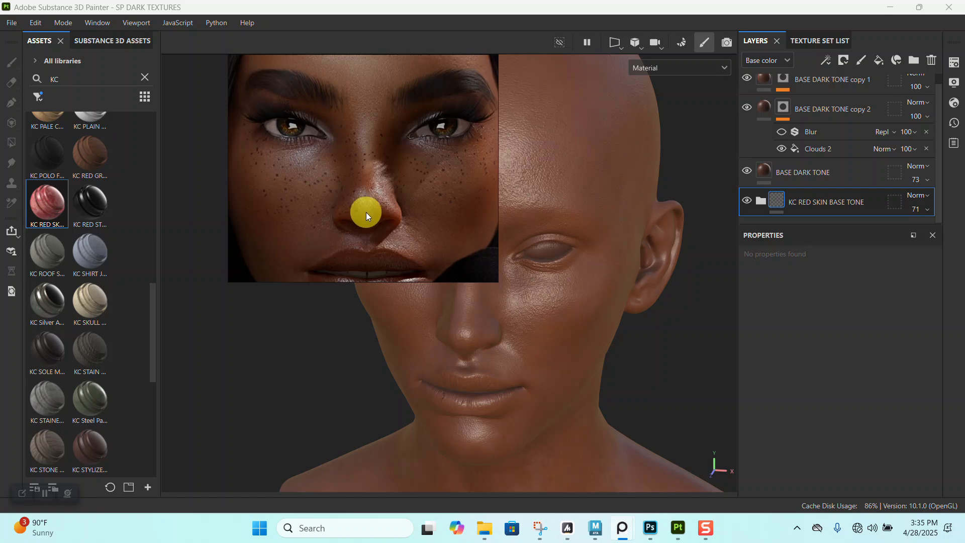
scroll(366, 213, "down", 7)
middle_click_drag(288, 208, 340, 191)
middle_click_drag(458, 235, 371, 198)
right_click_drag(409, 228, 290, 178)
middle_click_drag(287, 165, 311, 176)
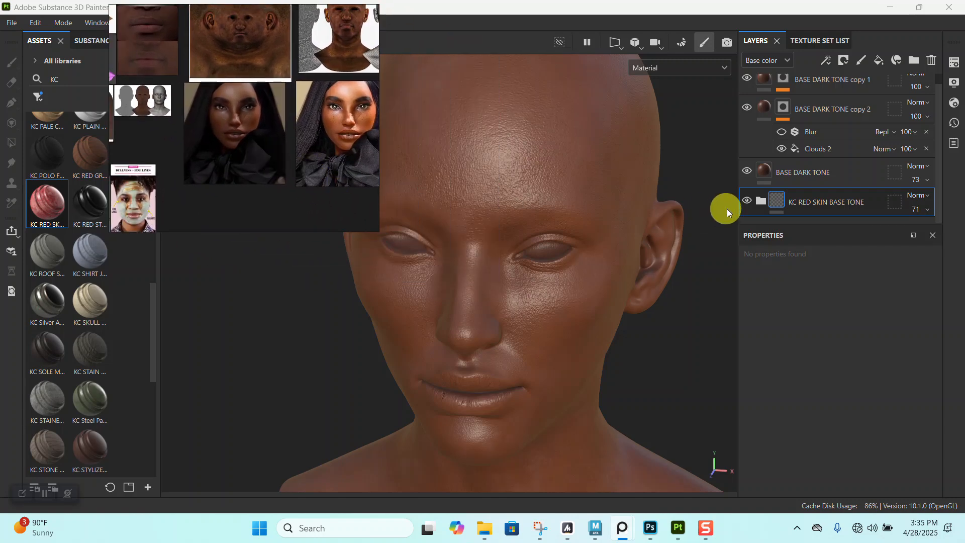
- Duplicate the unmasked BASE DARK TONE layer and place the copy below the KC RED SKIN BASE TONE folder
left_click(824, 176)
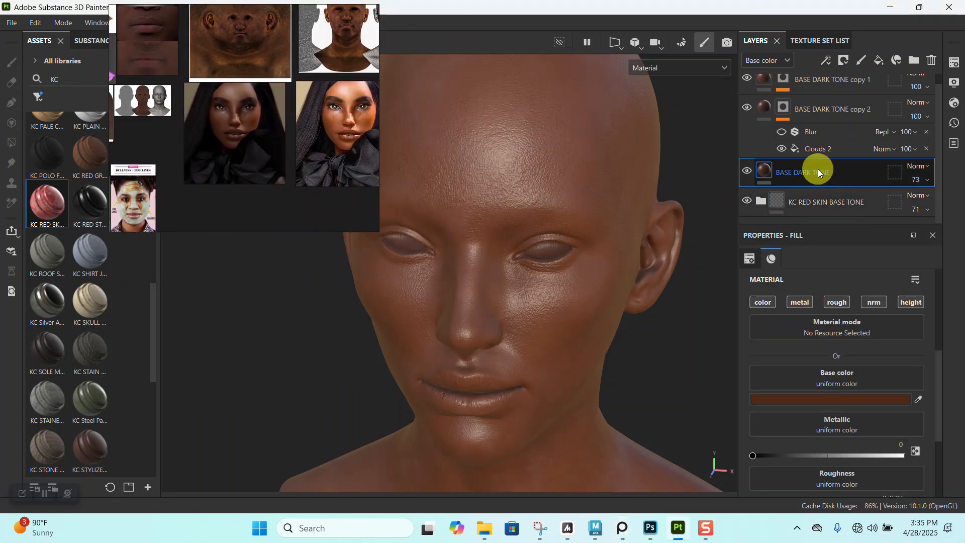
key("ctrl+d")
left_click_drag(777, 143, 787, 213)
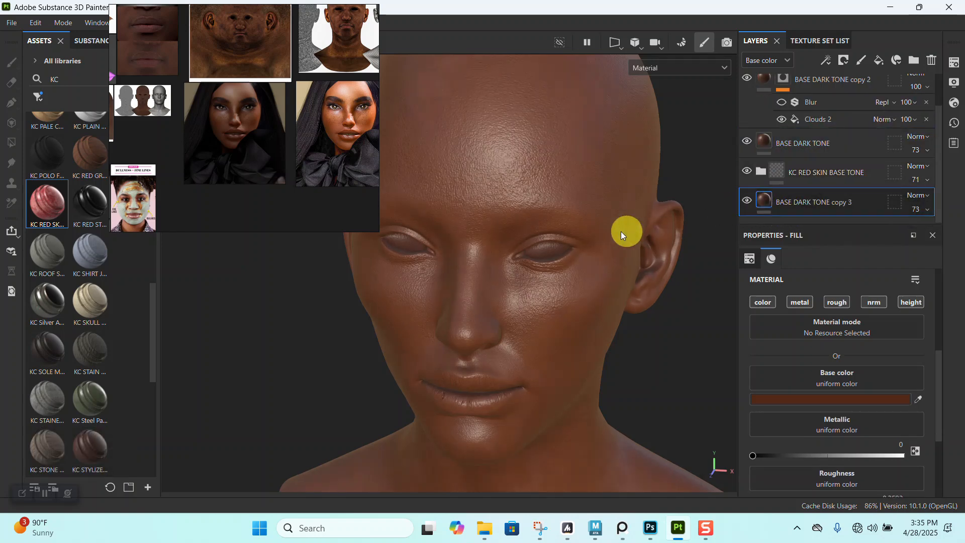
- Set the base color of the duplicated fill beneath the red skin folder to the darker brown 422212
right_click_drag(564, 276, 557, 247, "alt")
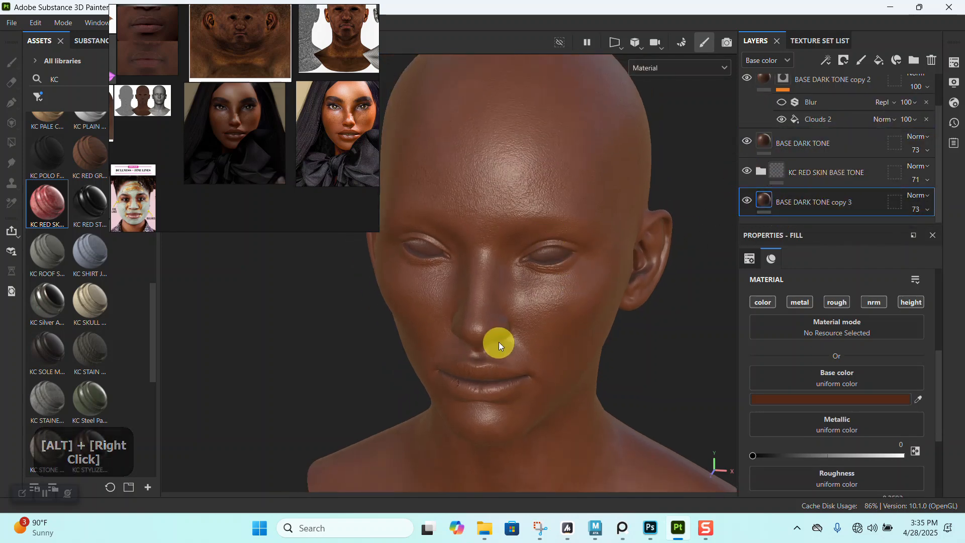
left_click_drag(496, 340, 535, 323, "alt")
right_click_drag(534, 323, 582, 286, "alt")
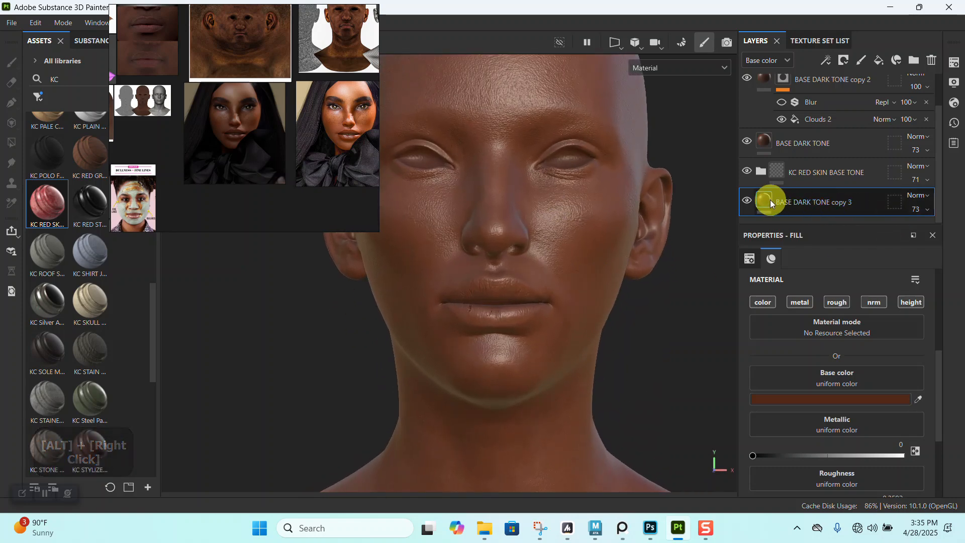
left_click(778, 400)
left_click_drag(736, 399, 732, 408)
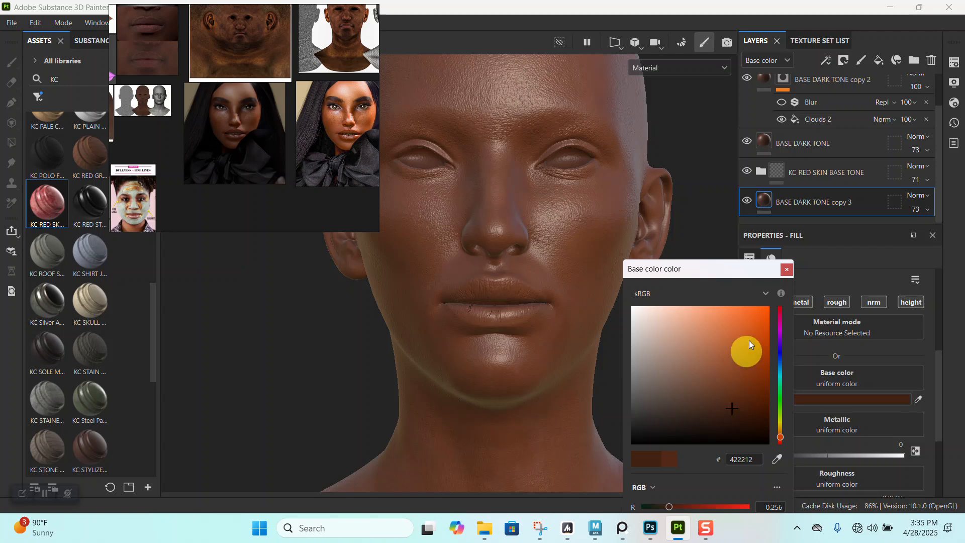
left_click(784, 274)
- Examine the darkened skin material on the face, ears and neck from the front and the side
right_click_drag(496, 276, 582, 315, "alt")
middle_click_drag(583, 315, 629, 305, "alt")
right_click_drag(628, 305, 614, 378, "alt")
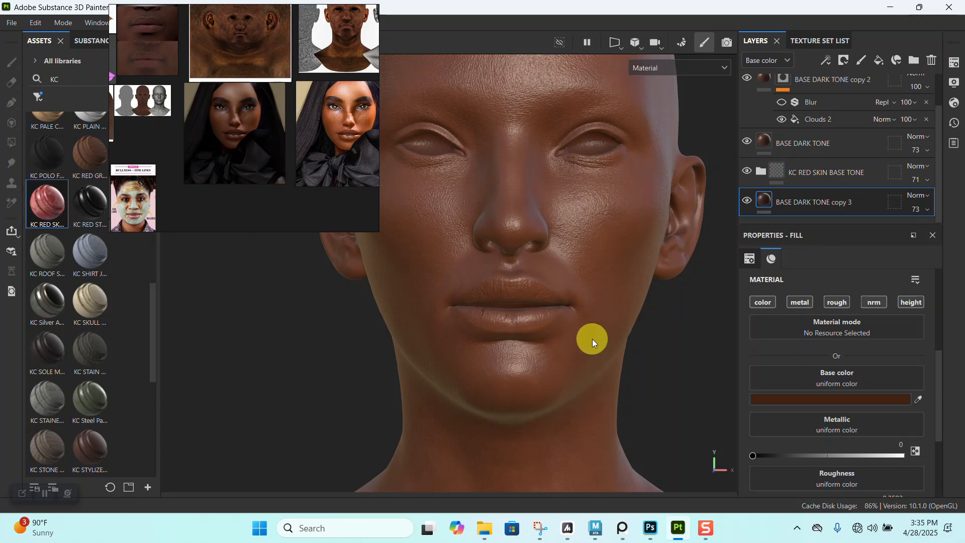
right_click_drag(601, 335, 595, 409, "alt")
middle_click(524, 258, "alt")
left_click_drag(556, 250, 571, 276, "alt")
middle_click_drag(571, 276, 519, 328, "alt")
left_click_drag(519, 327, 498, 314, "alt")
middle_click_drag(497, 313, 494, 342, "alt")
left_click_drag(494, 342, 465, 325, "alt")
right_click_drag(465, 325, 498, 231, "alt")
left_click_drag(498, 231, 448, 261, "alt")
- Check the base color channel alone around the darkened head, then restore the full material view
key("c")
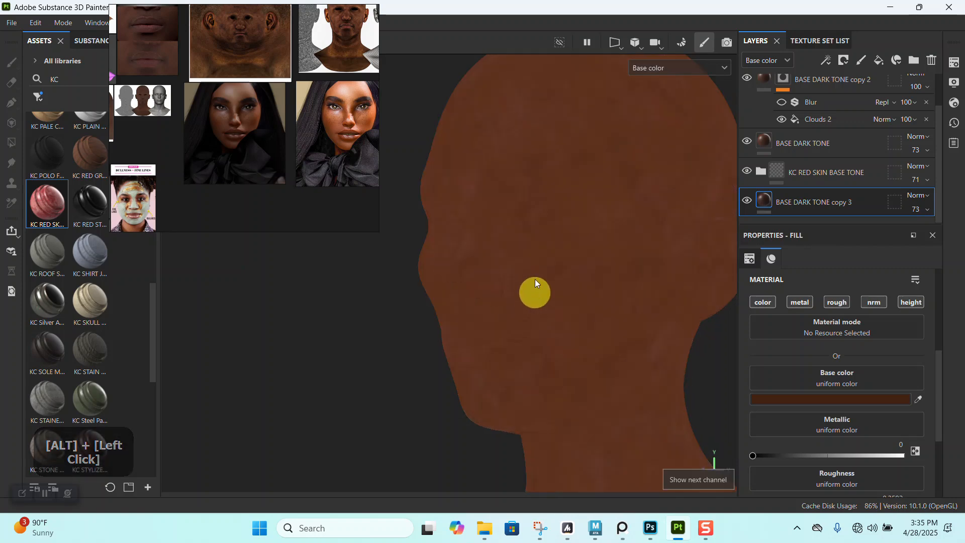
right_click_drag(535, 291, 571, 322, "alt")
middle_click_drag(571, 321, 501, 265, "alt")
left_click_drag(500, 265, 521, 259, "alt")
middle_click_drag(521, 258, 493, 406, "alt")
left_click_drag(494, 405, 559, 282, "alt")
middle_click_drag(559, 283, 546, 325, "alt")
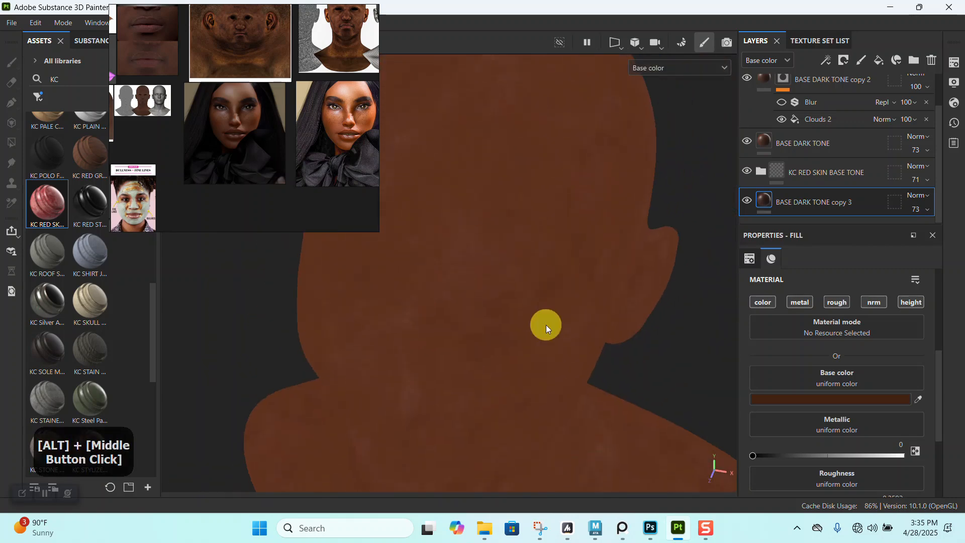
key("m")
right_click_drag(546, 325, 561, 391, "alt")
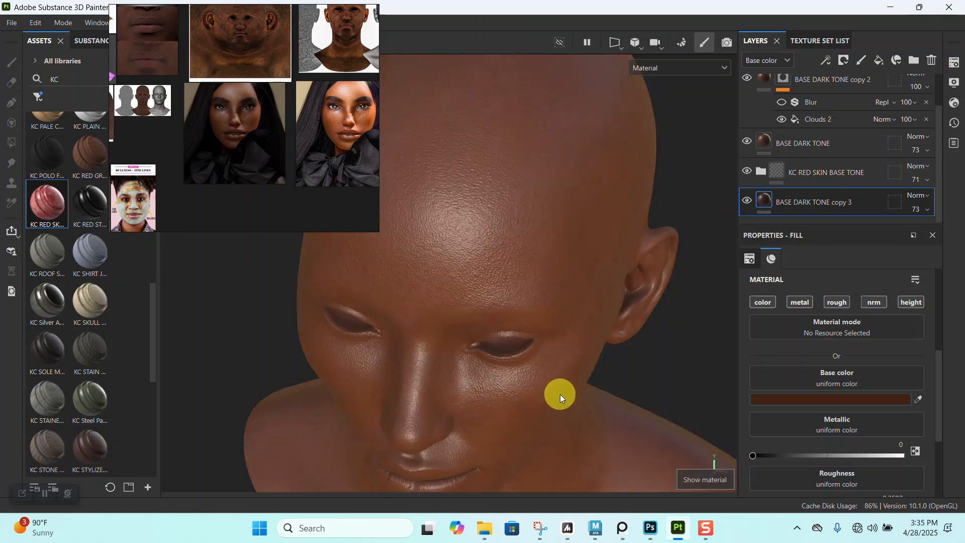
- Compare the model's face and lips with the enlarged freckled female portrait in PureRef
scroll(265, 96, "up", 5)
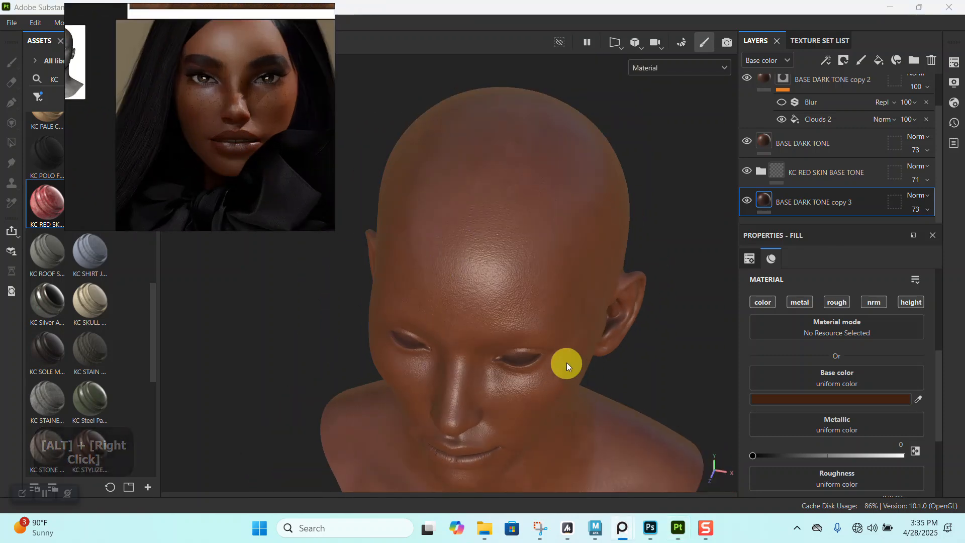
middle_click_drag(564, 362, 577, 308, "alt")
right_click_drag(577, 308, 556, 327, "alt")
middle_click_drag(556, 328, 563, 272, "alt")
left_click_drag(266, 117, 290, 146)
middle_click_drag(522, 360, 533, 181, "alt")
scroll(220, 154, "up", 3)
middle_click_drag(220, 153, 176, 233, "alt")
scroll(184, 225, "up", 3)
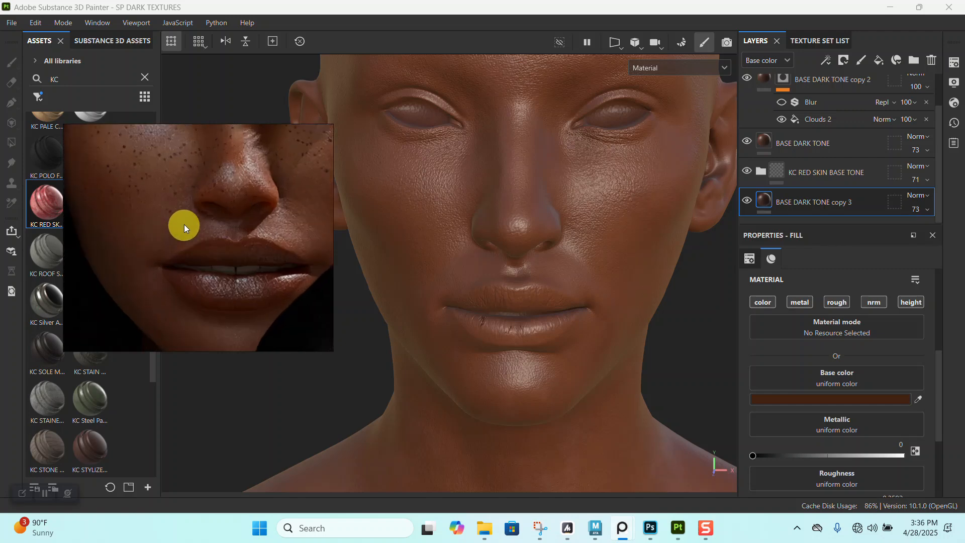
scroll(186, 225, "down", 3)
middle_click_drag(191, 224, 177, 224, "alt")
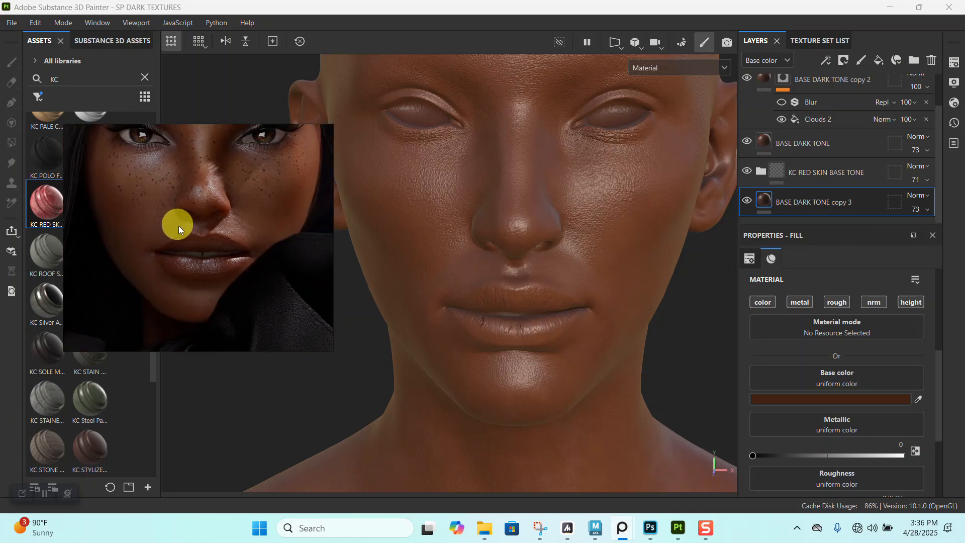
right_click_drag(455, 237, 347, 241, "alt")
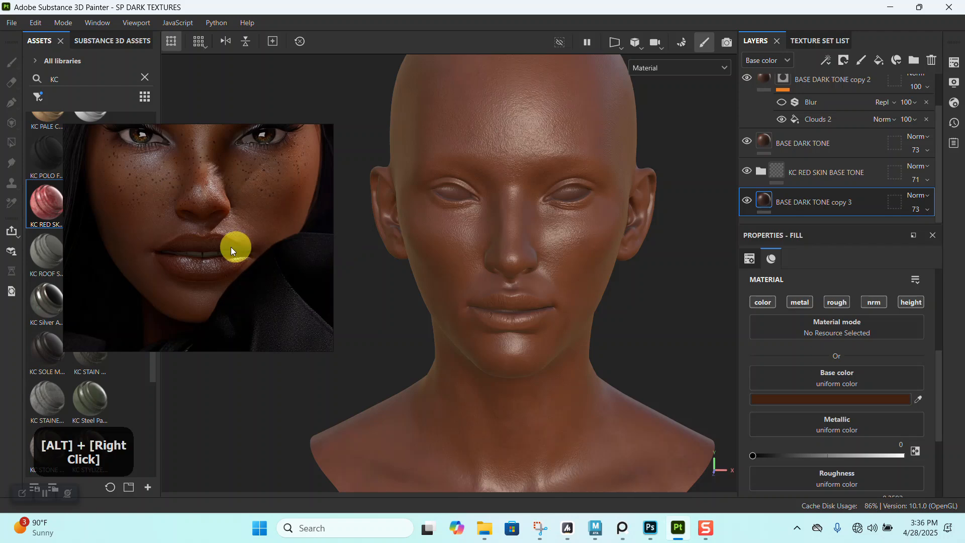
right_click_drag(229, 250, 254, 189)
right_click_drag(578, 274, 513, 237, "alt")
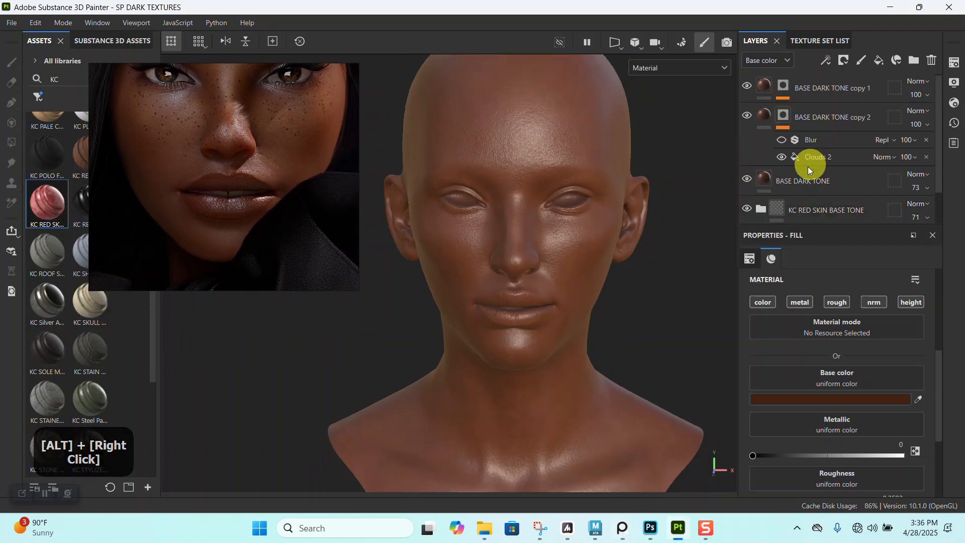
- Rename the dark fill layer beneath the red skin folder as BASE DARKER TONE
double_click(858, 202)
left_click(862, 203)
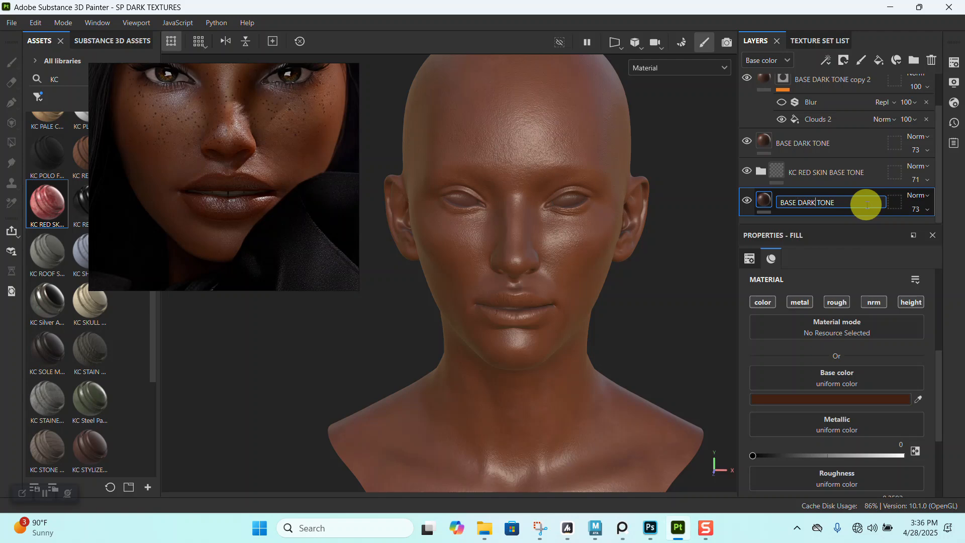
type("ER")
key("Return")
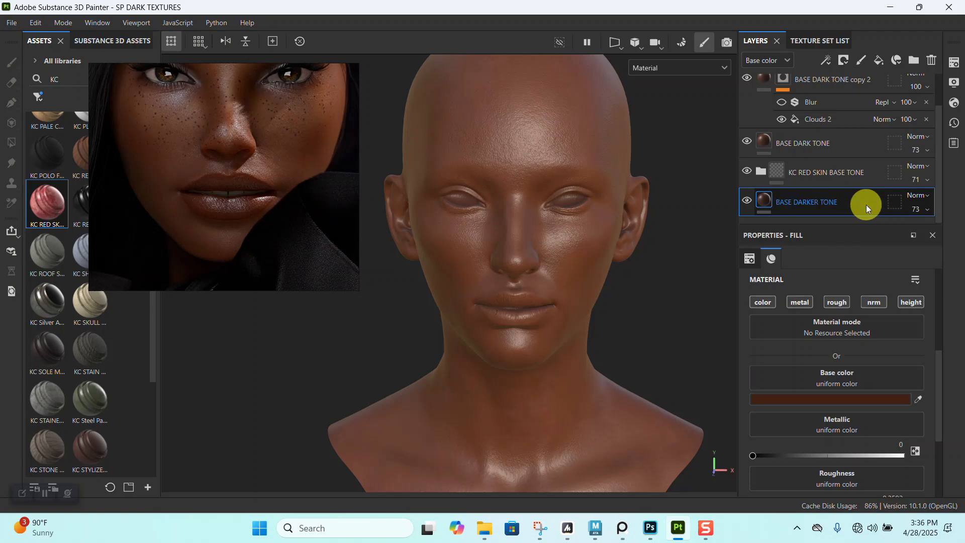
scroll(797, 209, "up", 1)
left_click(830, 182)
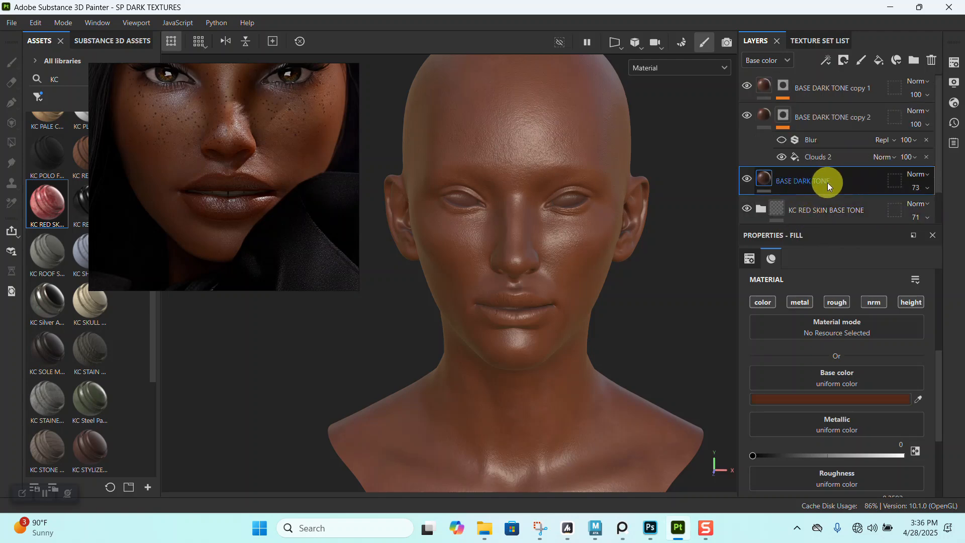
double_click(826, 182)
left_click(814, 182)
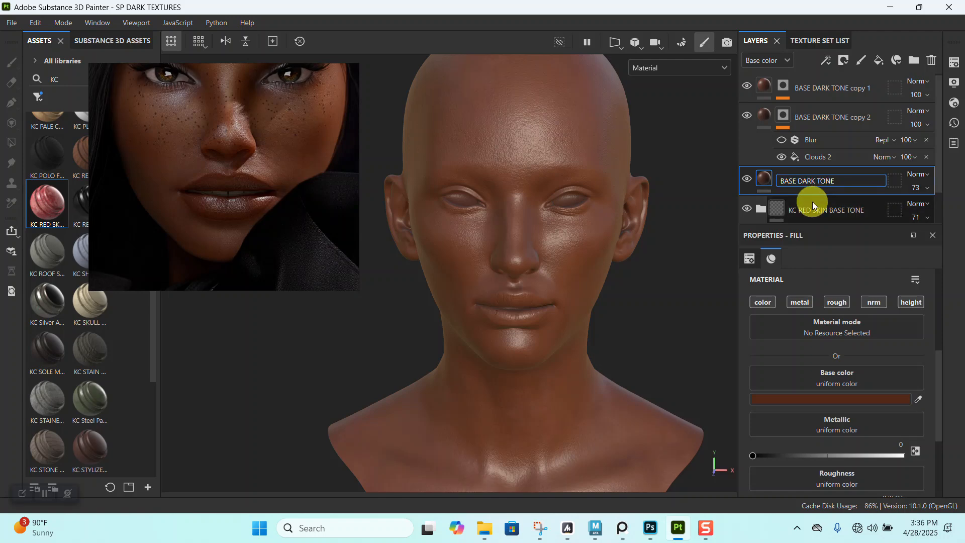
- Rename the cloud-masked BASE DARK TONE copy 2 layer as BASE LIGHT DARK
left_click(816, 120)
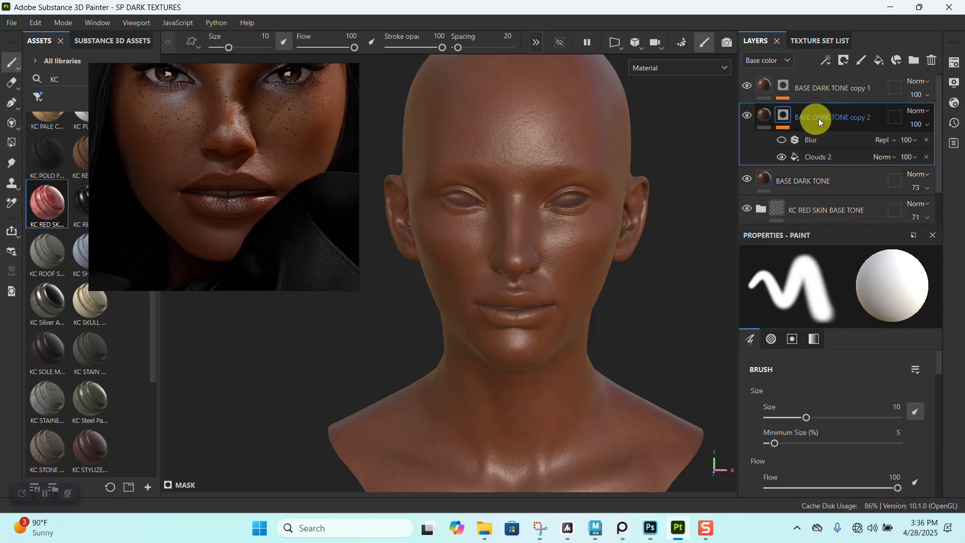
double_click(818, 118)
left_click(875, 118)
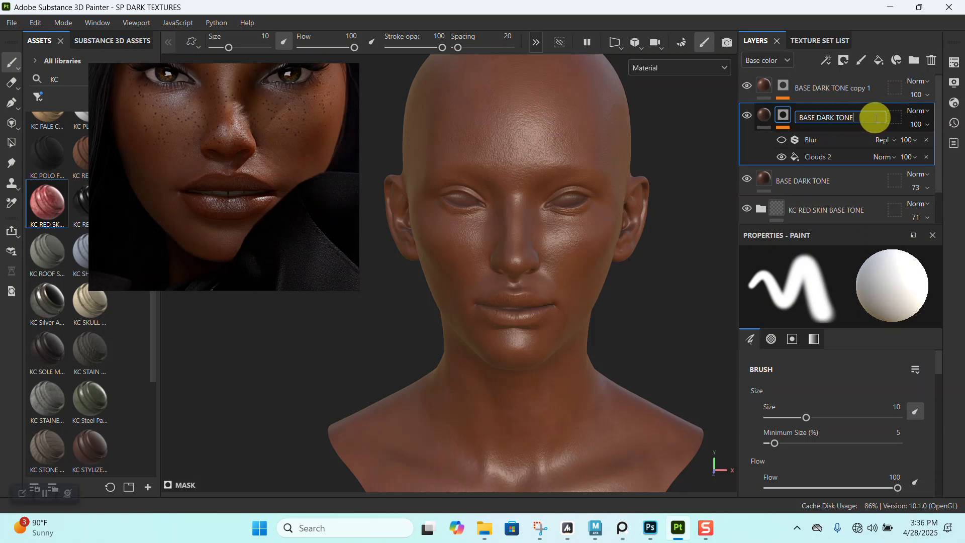
key("BackSpace")
key("BackSpace")
key("BackSpace")
key("BackSpace")
key("BackSpace")
key("BackSpace")
key("BackSpace")
key("BackSpace")
key("BackSpace")
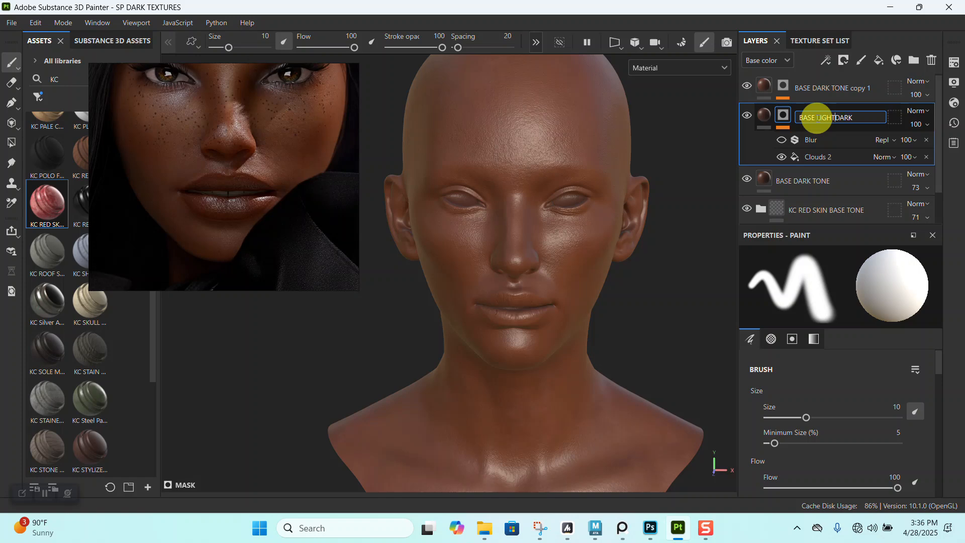
key("Return")
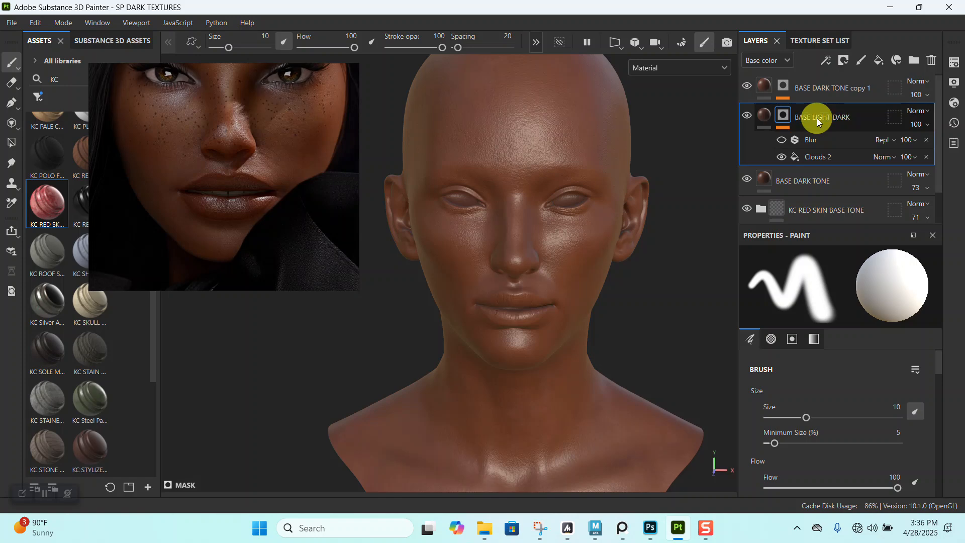
- Rename the BASE DARK TONE copy 1 layer as BASE LIGHT TONE
right_click_drag(459, 231, 487, 277, "alt")
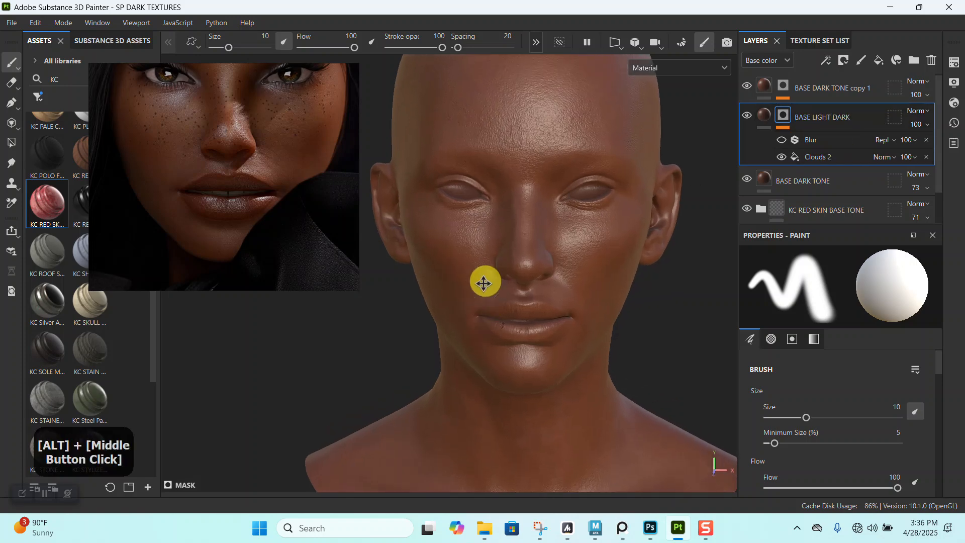
middle_click_drag(487, 277, 500, 314, "alt")
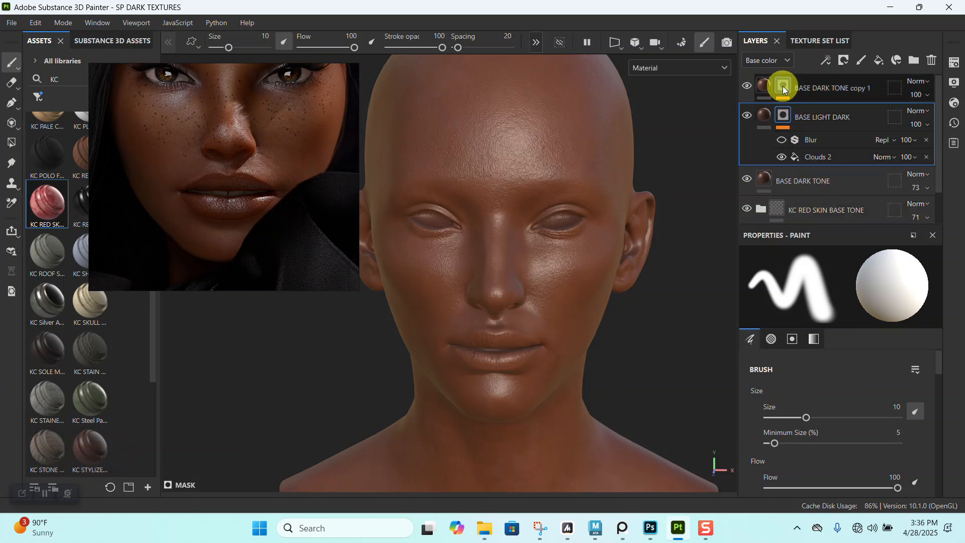
double_click(829, 88)
left_click(880, 88)
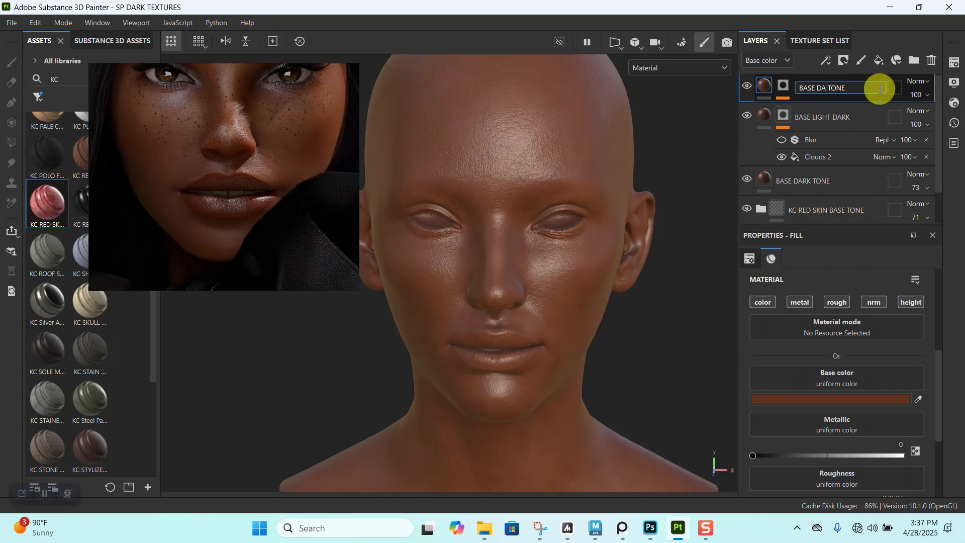
key("BackSpace")
type("LIGHT")
key("Return")
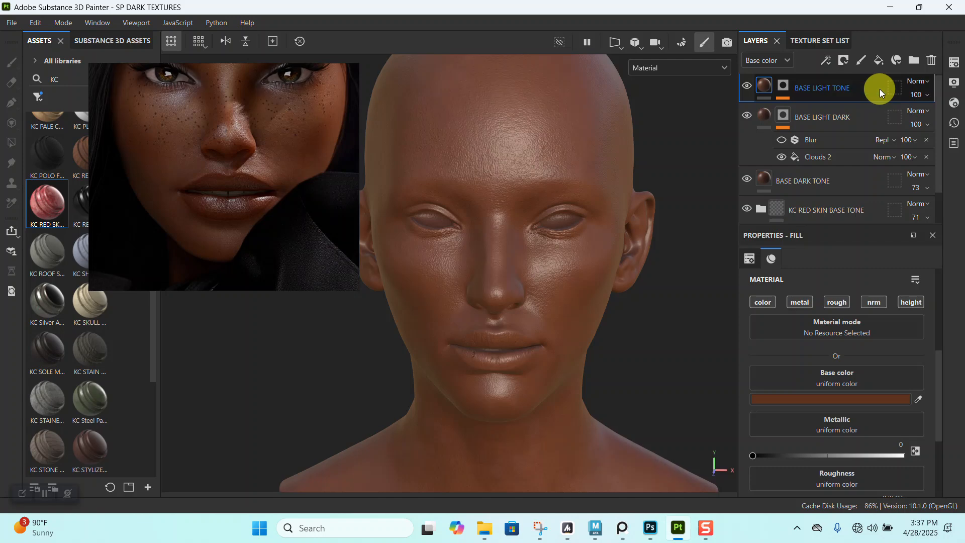
- Duplicate the BASE LIGHT TONE layer and bring the reference portrait's eyes into view
right_click_drag(493, 266, 467, 234, "alt")
middle_click_drag(466, 234, 470, 246, "alt")
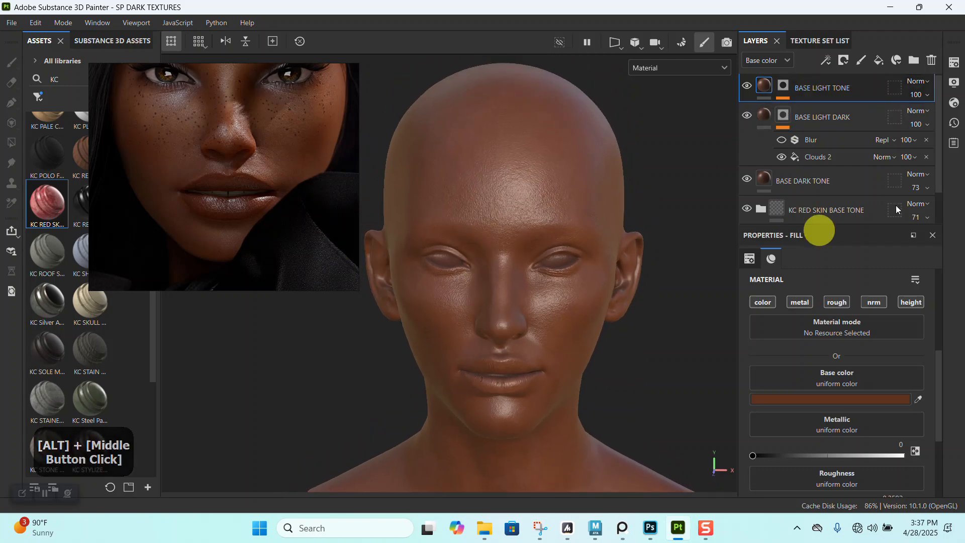
right_click_drag(641, 203, 611, 290, "alt")
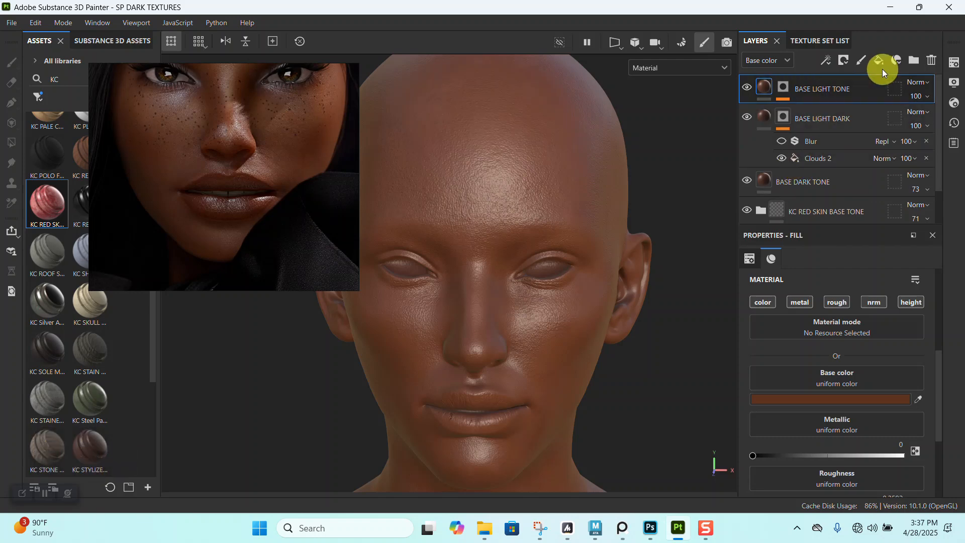
key("ctrl+d")
double_click(815, 90)
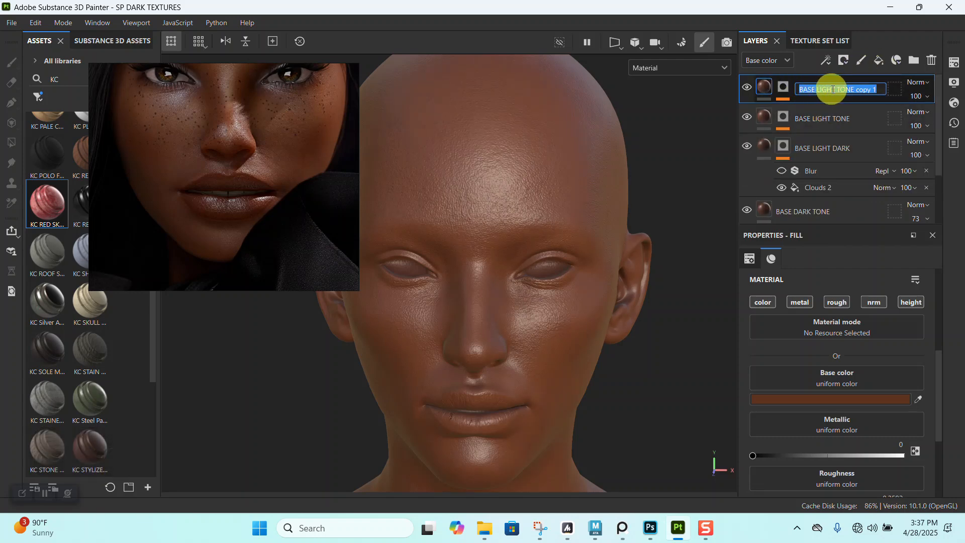
middle_click_drag(222, 156, 219, 258)
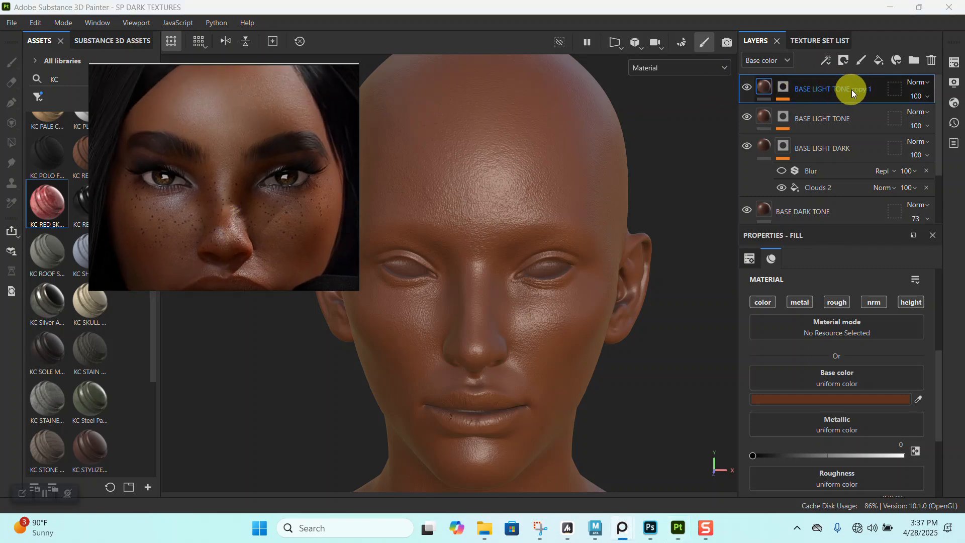
- Rename the duplicated top layer as LIGHT BROWN TONE
double_click(866, 88)
left_click(877, 89)
key("BackSpace")
key("BackSpace")
key("BackSpace")
key("BackSpace")
key("BackSpace")
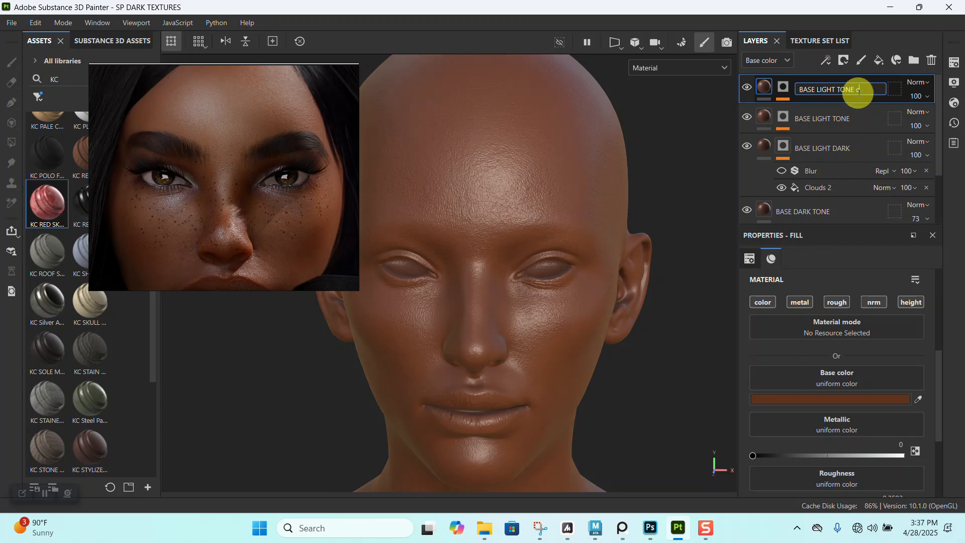
key("BackSpace")
key("BackSpace")
left_click_drag(816, 90, 781, 90)
key("Delete")
key("Delete")
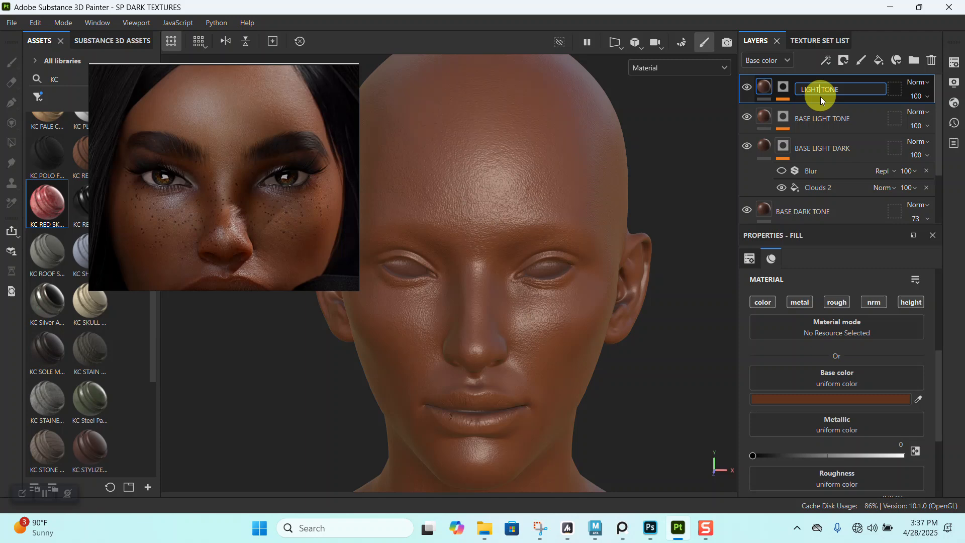
type("BROWN")
key("Return")
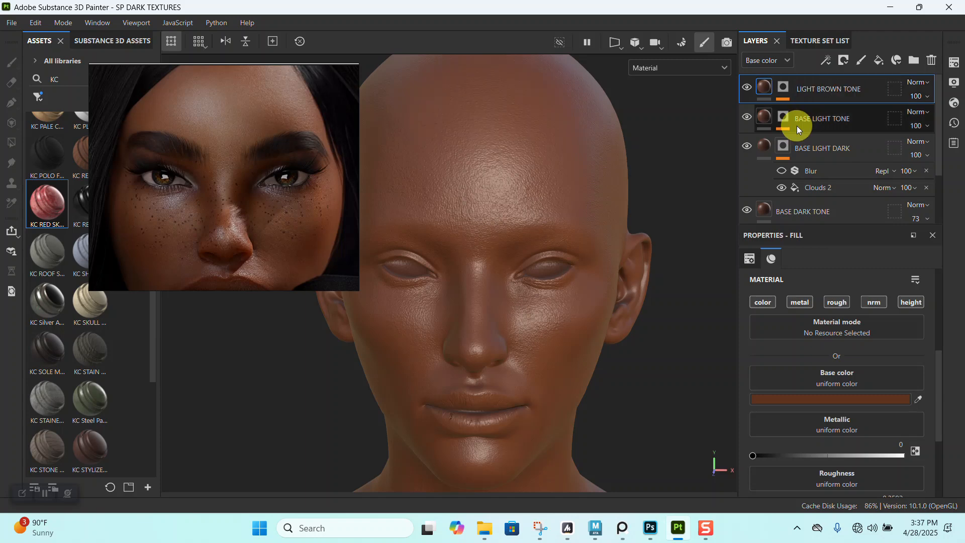
- Shorten the name of the BASE LIGHT TONE layer to LIGHT TONE
right_click_drag(451, 250, 433, 276, "alt")
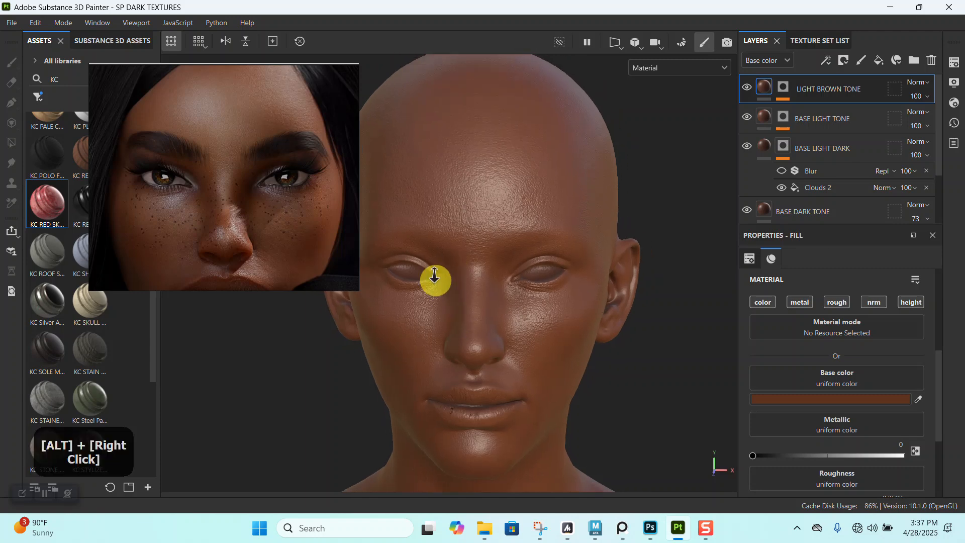
middle_click_drag(433, 276, 596, 187, "alt")
left_click(795, 121)
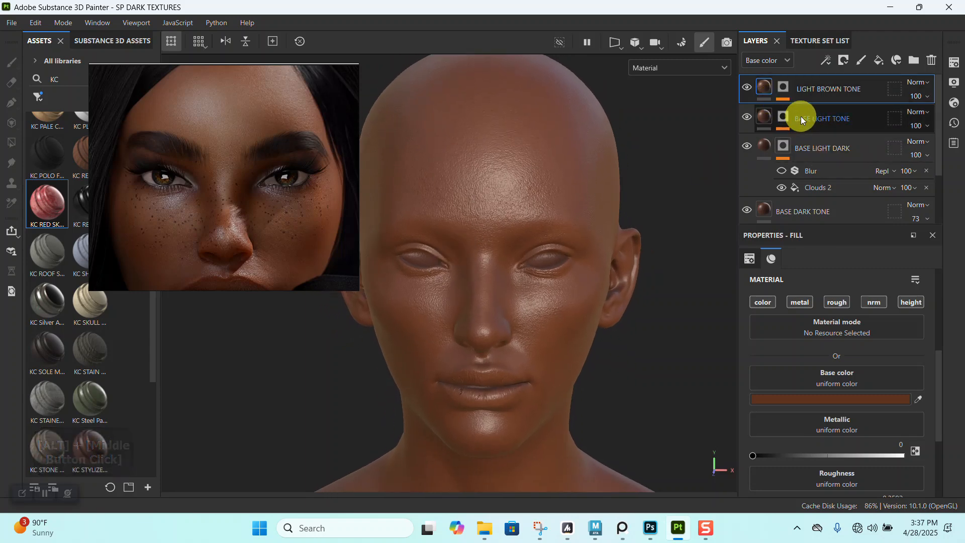
double_click(807, 119)
left_click_drag(823, 118, 781, 123)
key("BackSpace")
key("Return")
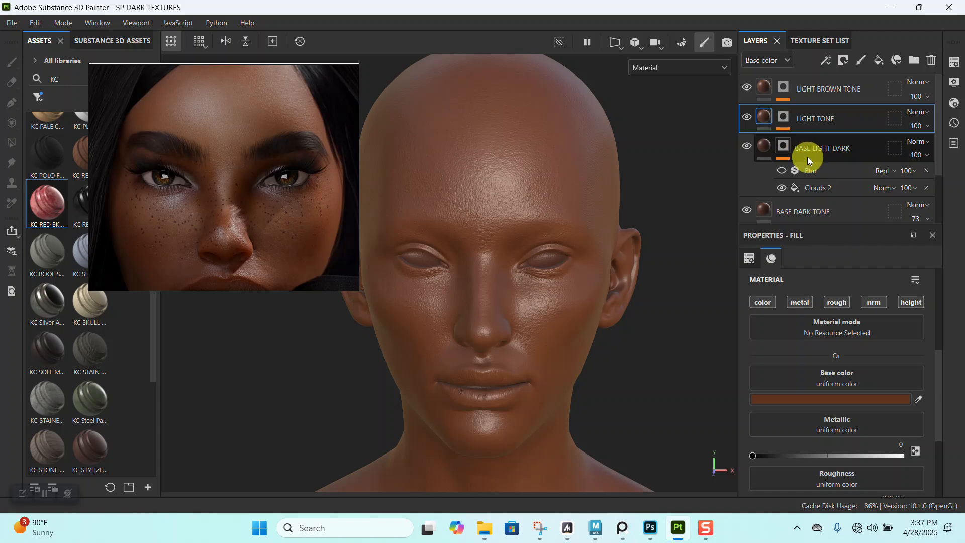
- Rename the BASE LIGHT DARK layer as LIGHT DARK BROWN
double_click(807, 150)
left_click_drag(817, 149, 785, 152)
key("BackSpace")
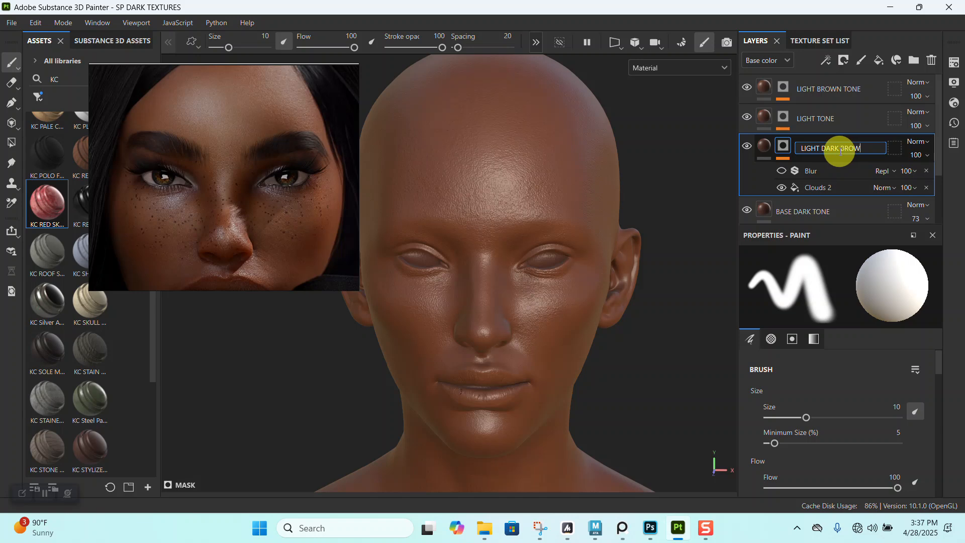
type("BROWN")
key("Return")
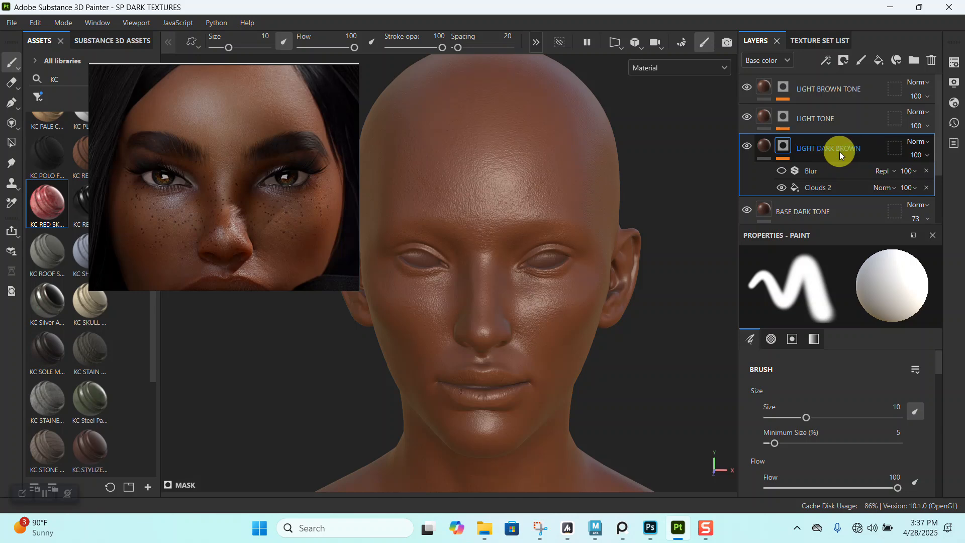
- Add BROWN to the LIGHT TONE layer's name so it reads LIGHT BROWN TONE
left_click(814, 118)
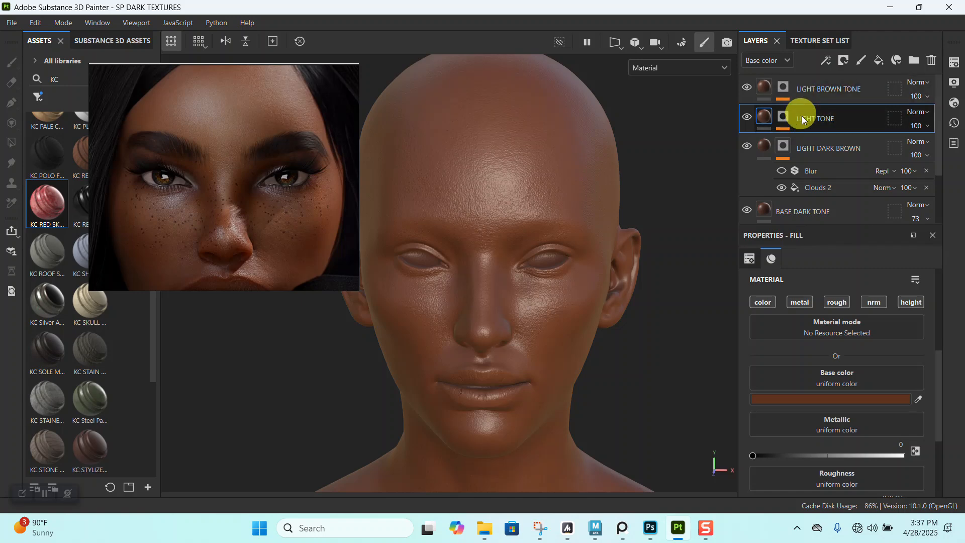
double_click(805, 118)
left_click(822, 120)
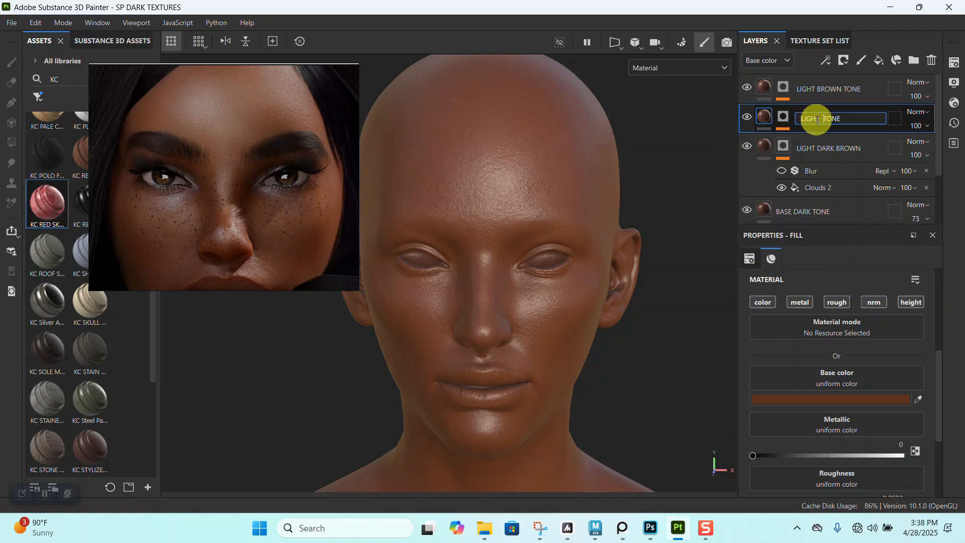
type("BROWN")
key("Return")
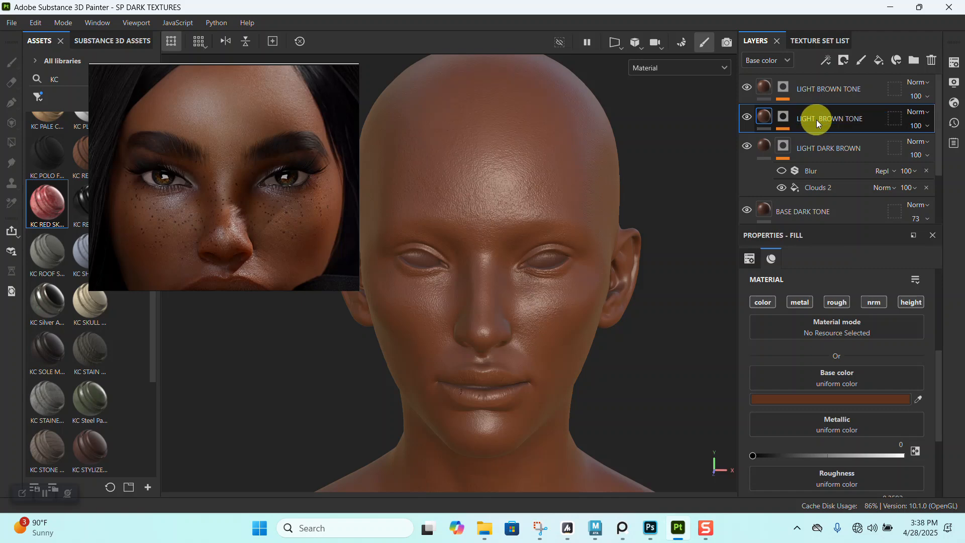
- Select the LIGHT DARK BROWN fill and examine the brown skin on the head from several angles and distances
left_click(768, 146)
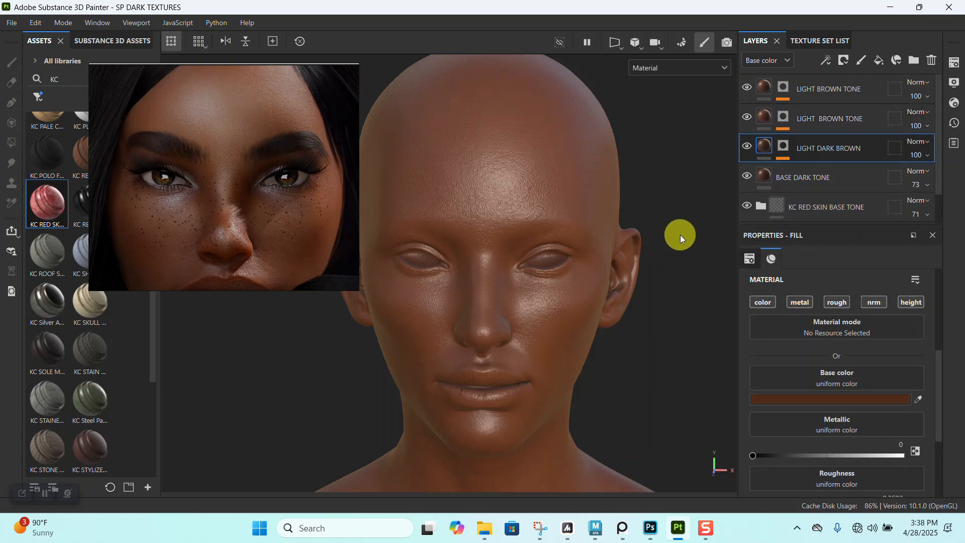
right_click_drag(578, 274, 602, 416, "alt")
middle_click_drag(602, 416, 598, 264, "alt")
left_click_drag(598, 264, 595, 280, "alt")
right_click_drag(595, 280, 604, 324, "alt")
left_click_drag(603, 324, 582, 248, "alt")
right_click_drag(582, 248, 578, 280, "alt")
middle_click_drag(577, 280, 532, 254, "alt")
left_click_drag(533, 254, 549, 284, "alt")
right_click_drag(549, 285, 593, 261, "alt")
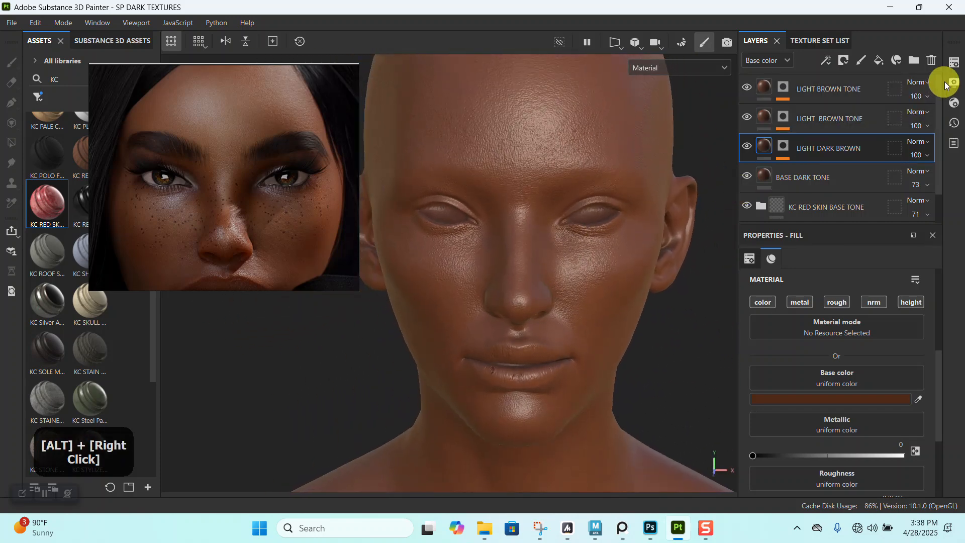
- Set the viewport's environment map to the studio map whose name starts with "Studio To" in the display settings
left_click(955, 63)
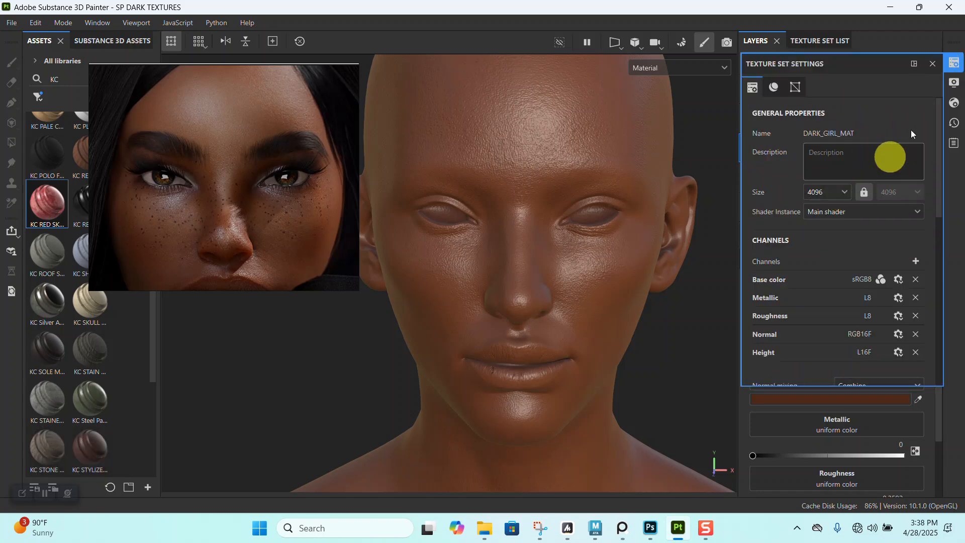
left_click(954, 83)
scroll(825, 219, "up", 5)
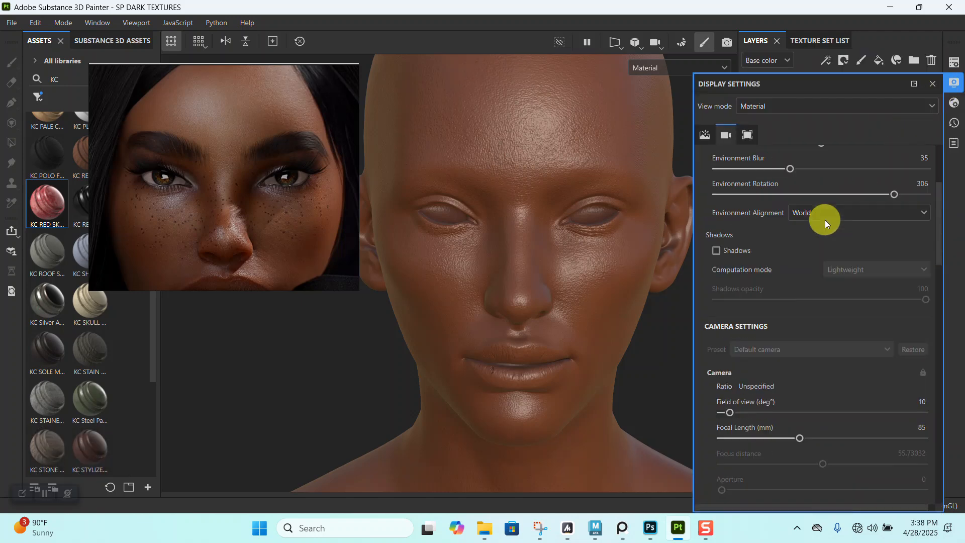
left_click(850, 198)
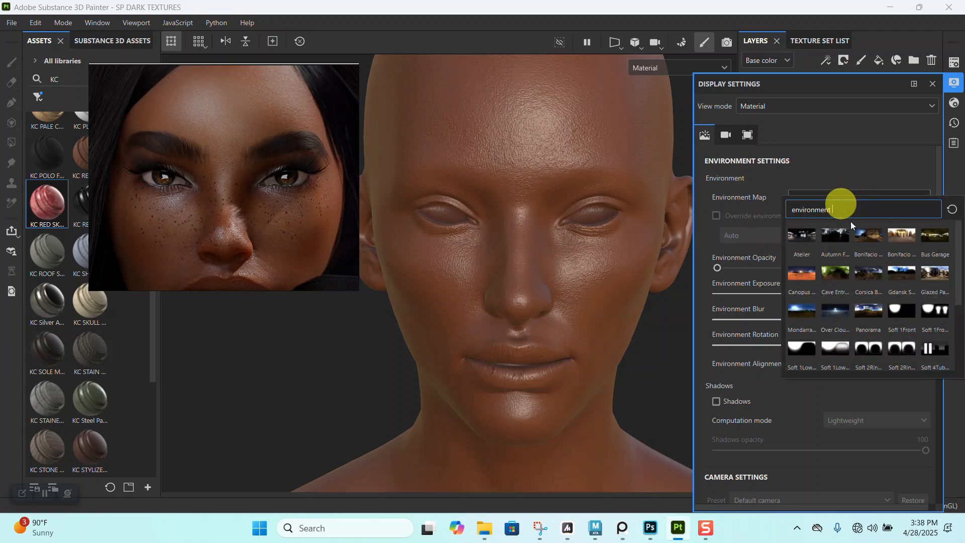
scroll(867, 311, "down", 2)
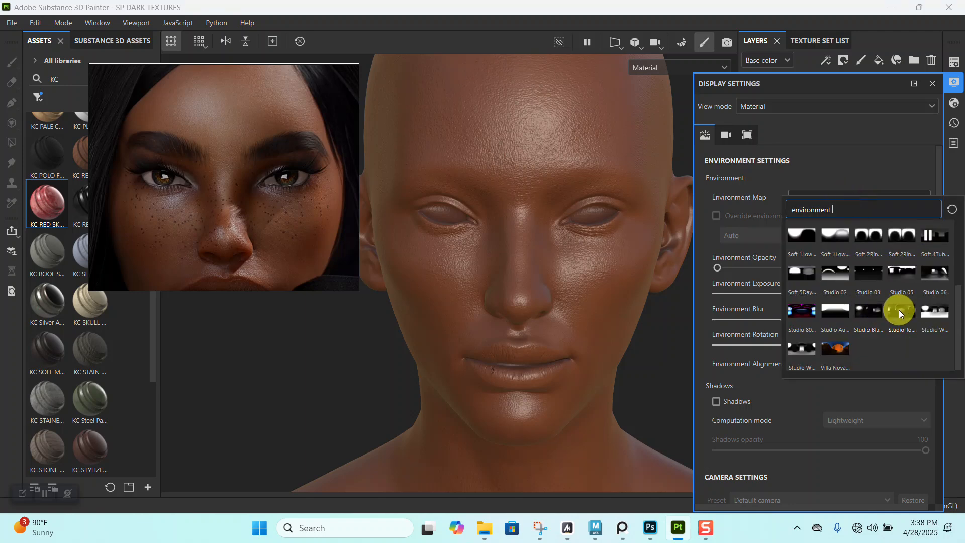
mouse_move(881, 311)
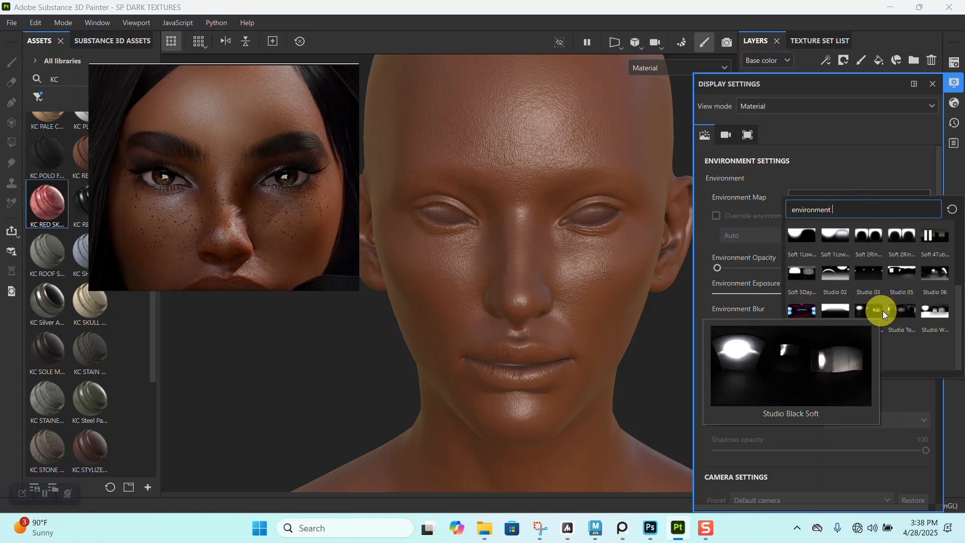
left_click(905, 313)
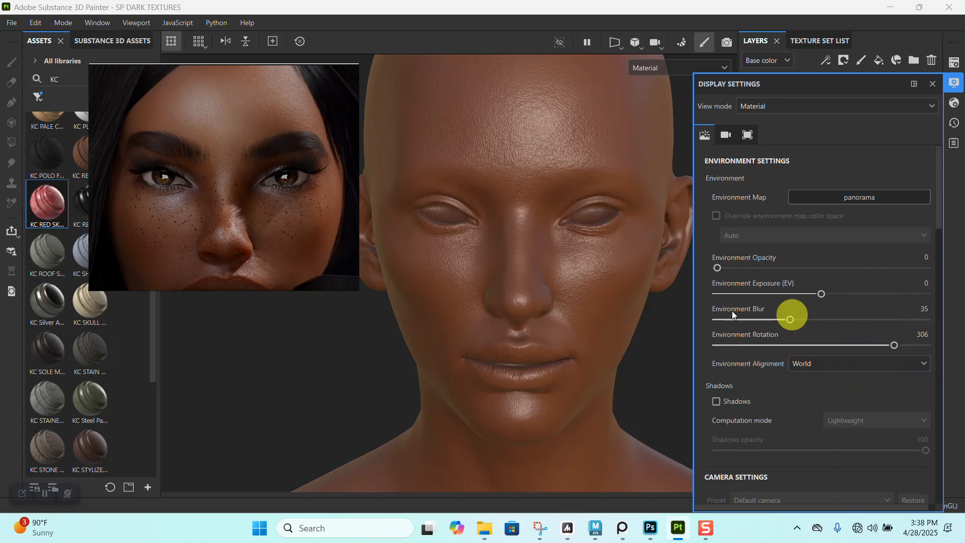
left_click(932, 83)
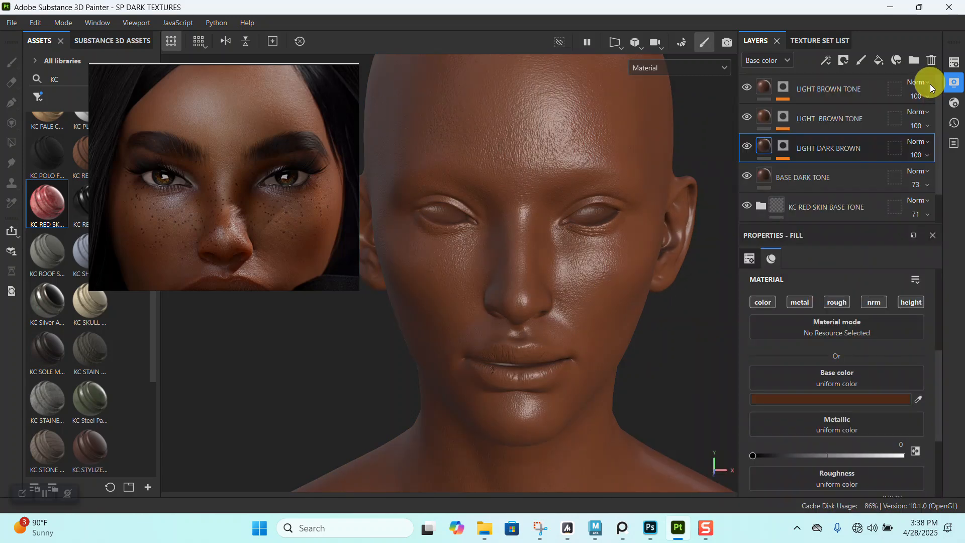
- Examine the face and skin highlights under the studio lighting from several angles against the reference portrait
right_click_drag(523, 237, 527, 249, "alt")
left_click_drag(526, 249, 541, 303, "alt")
middle_click_drag(541, 302, 533, 269, "alt")
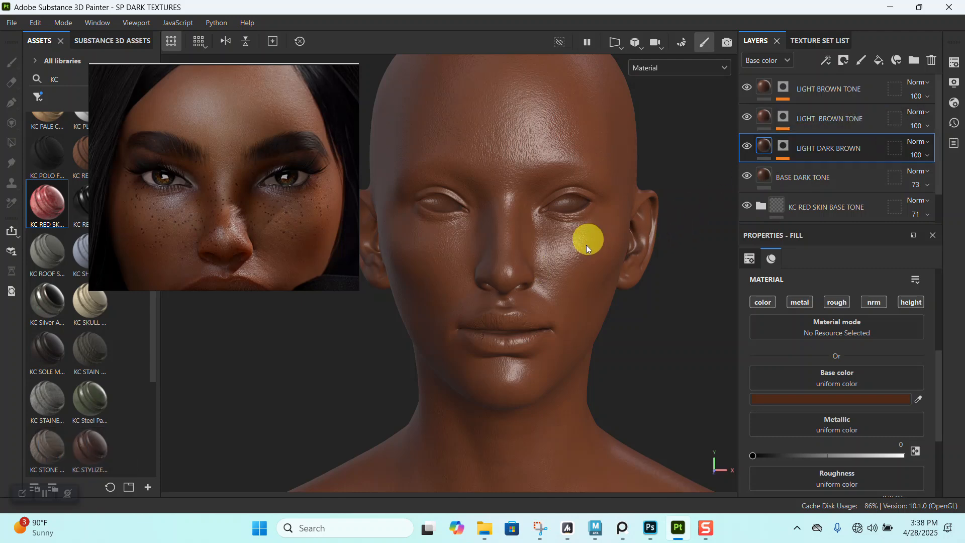
right_click_drag(586, 246, 586, 323, "alt")
left_click_drag(586, 323, 510, 328, "alt")
middle_click_drag(511, 327, 489, 284, "alt")
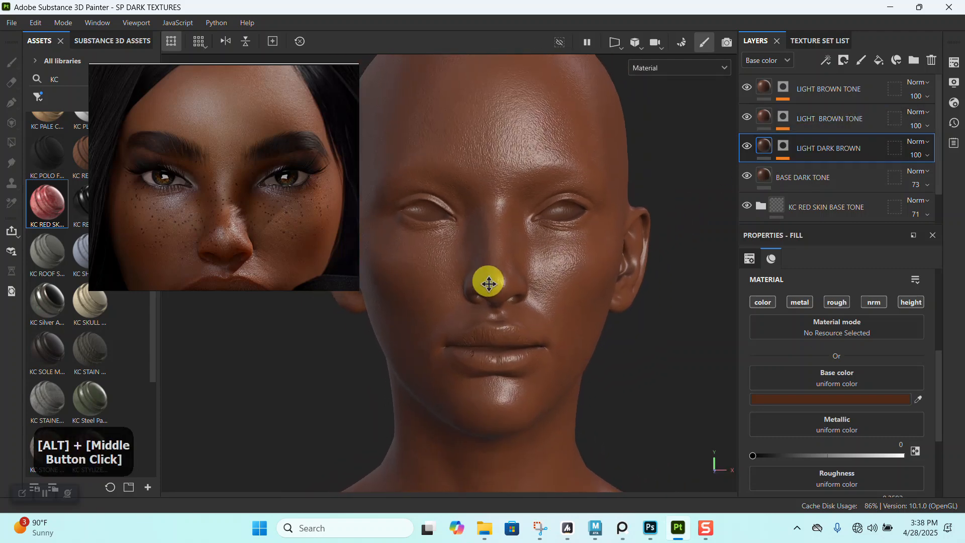
right_click_drag(535, 279, 550, 324, "alt")
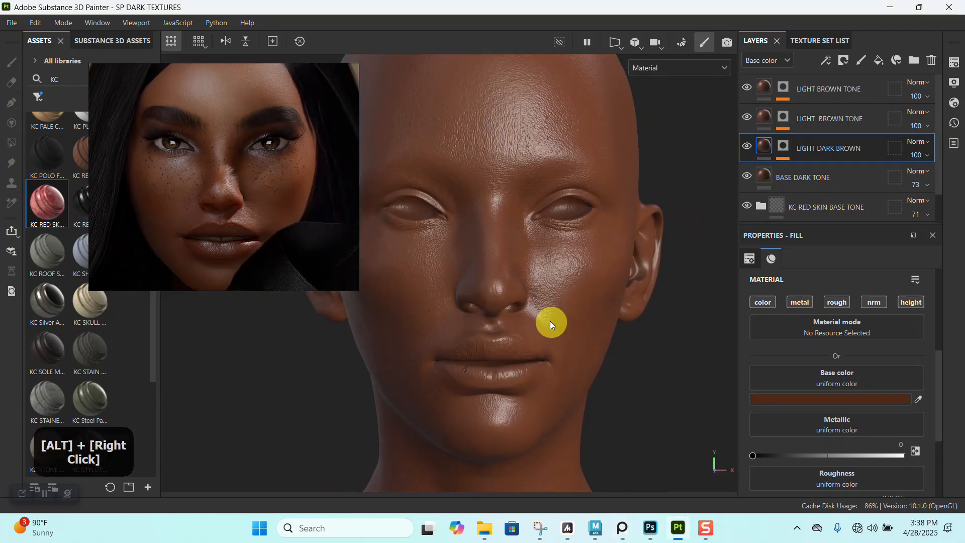
left_click_drag(550, 324, 534, 312, "alt")
right_click_drag(534, 312, 511, 286, "alt")
- Hide the uppermost LIGHT BROWN TONE layer and select the BASE DARK TONE layer
scroll(805, 158, "down", 1)
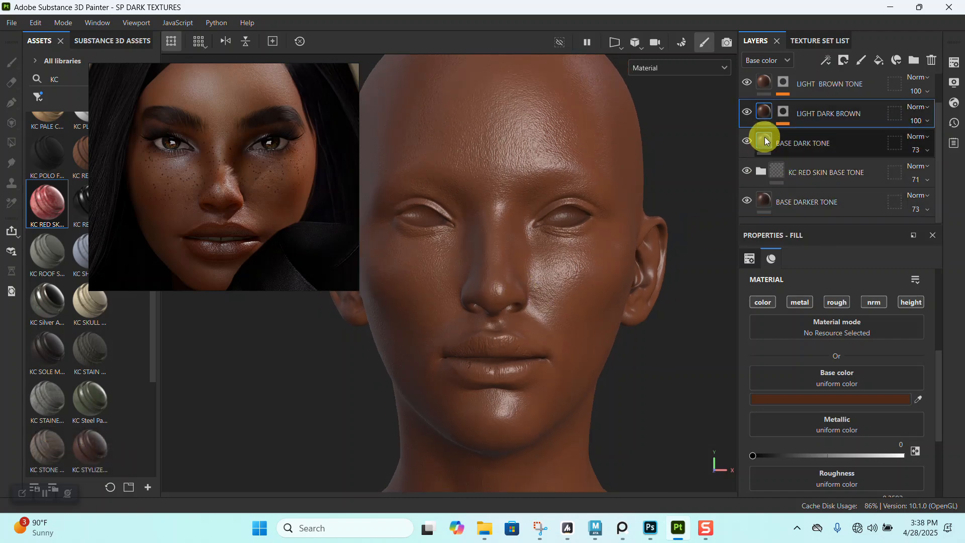
scroll(756, 122, "up", 1)
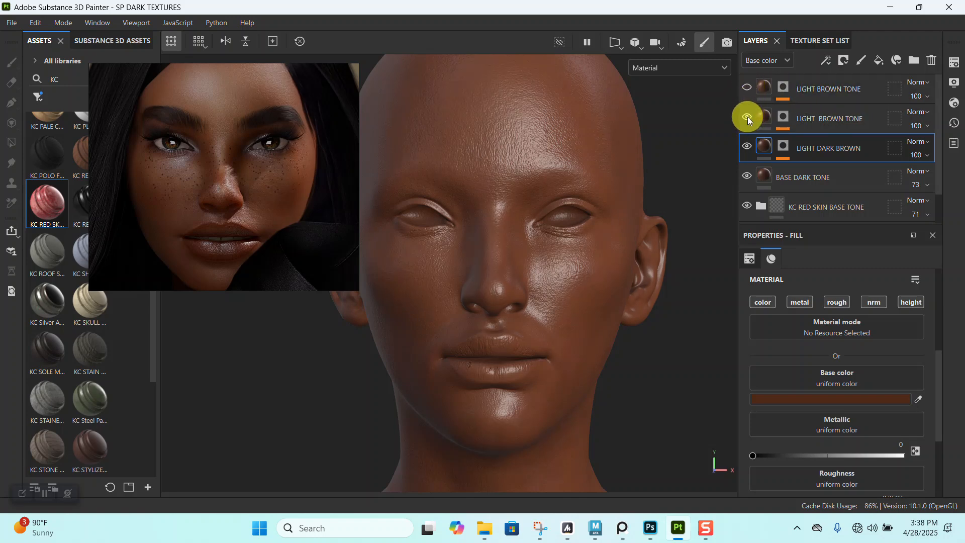
left_click(759, 176)
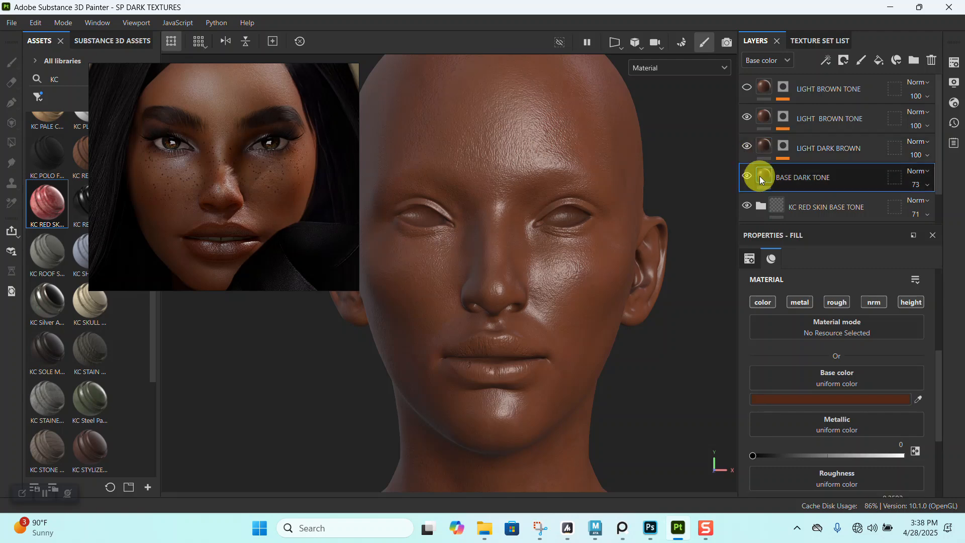
- Darken the BASE DARKER TONE fill by setting its base color to 361B0E
scroll(792, 205, "down", 1)
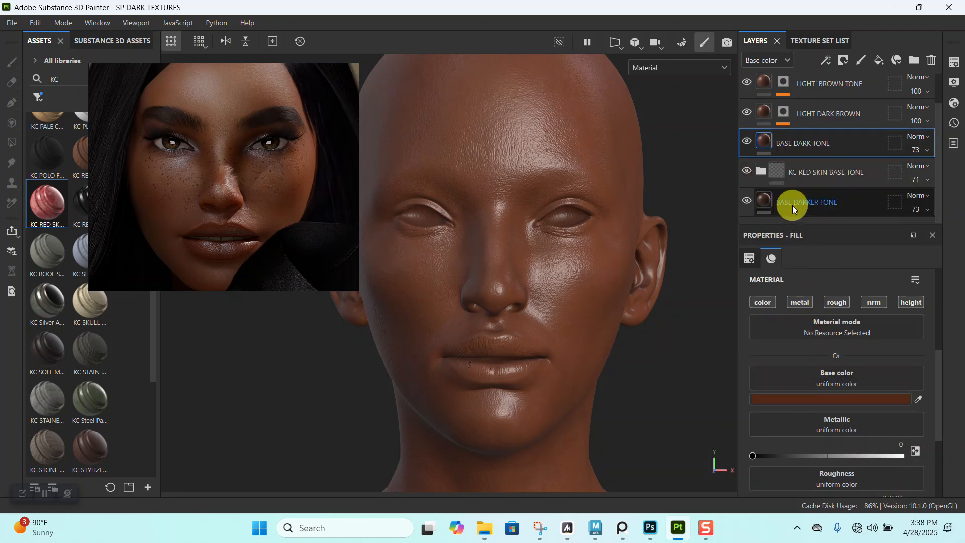
left_click(774, 203)
left_click(823, 401)
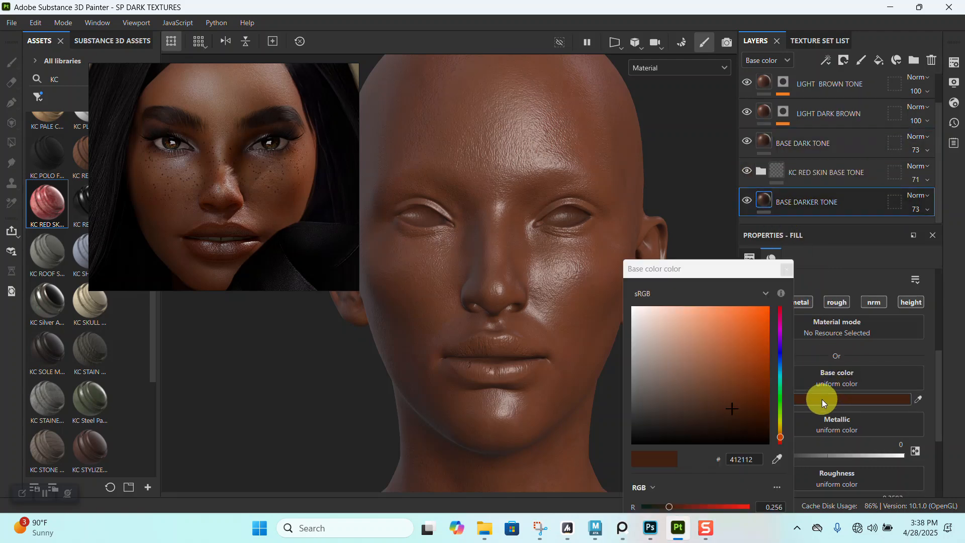
left_click_drag(736, 408, 734, 416)
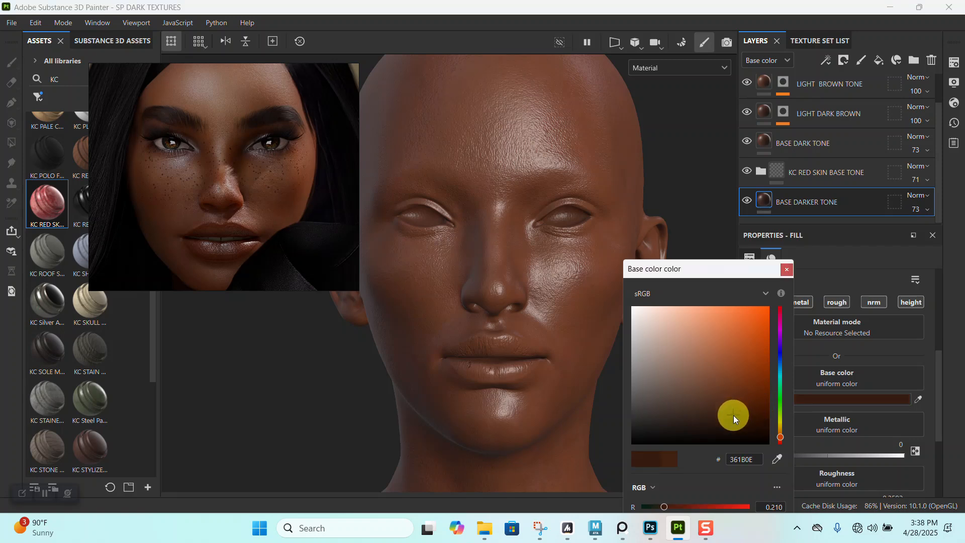
left_click(787, 269)
- Change the BASE DARK TONE fill's base color to the very dark brown 26150C
left_click(780, 152)
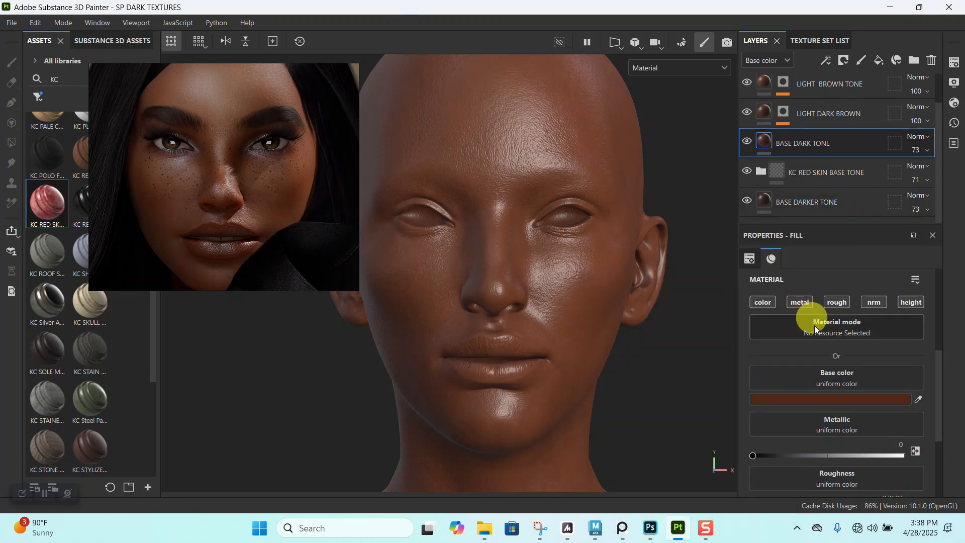
left_click(796, 397)
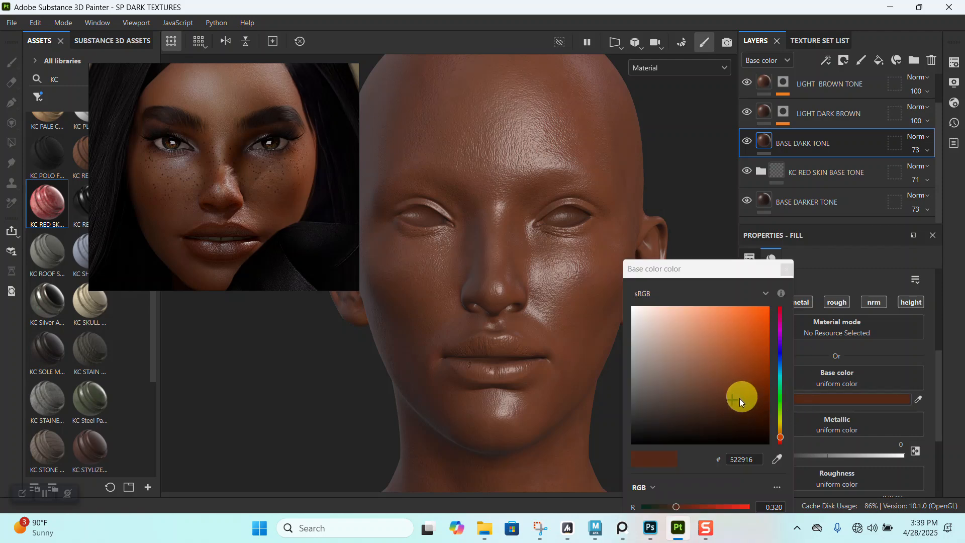
left_click_drag(734, 400, 726, 423)
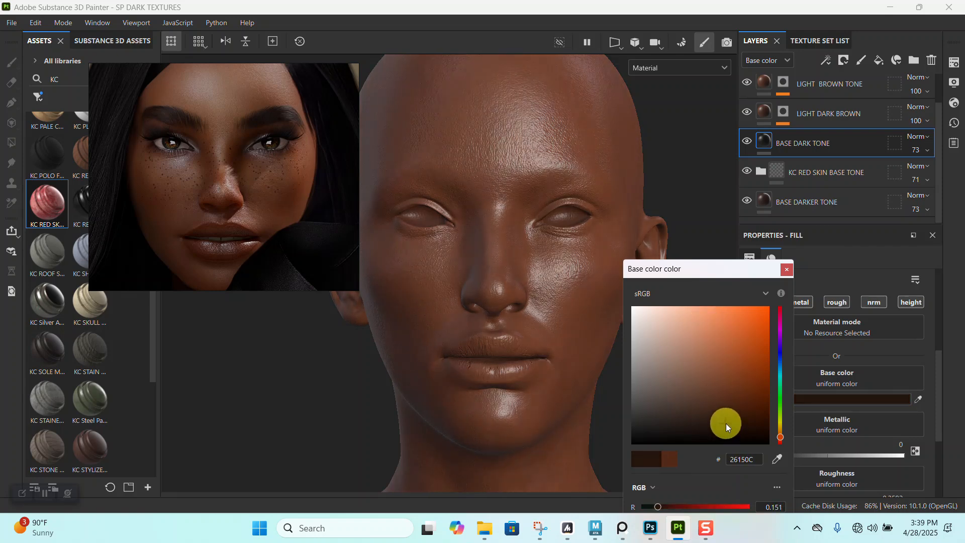
left_click(787, 269)
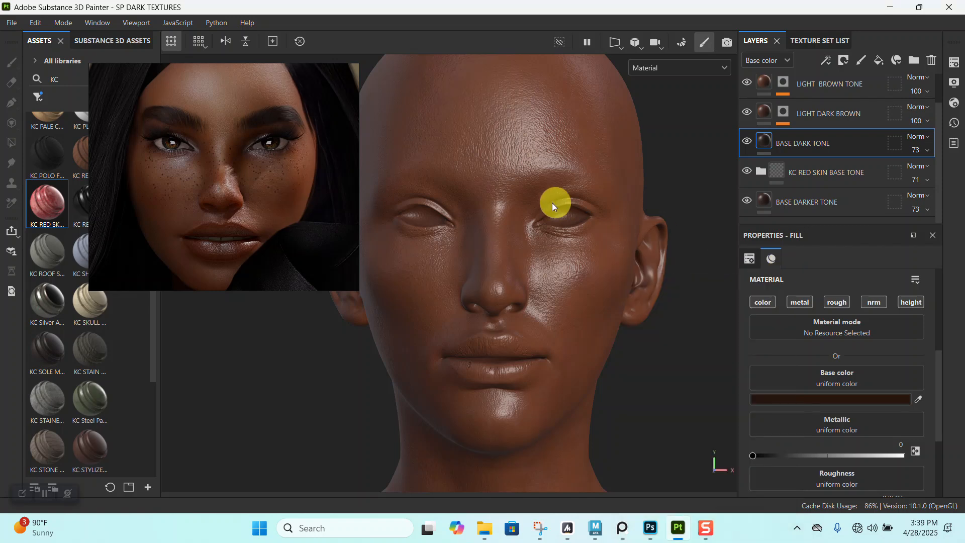
- Try darker browns 452413 and 28130A as the LIGHT DARK BROWN fill's base color, and undo the darkening
right_click_drag(553, 203, 731, 190, "alt")
scroll(788, 146, "up", 1)
middle_click_drag(619, 195, 574, 238, "alt")
left_click_drag(574, 238, 522, 151, "alt")
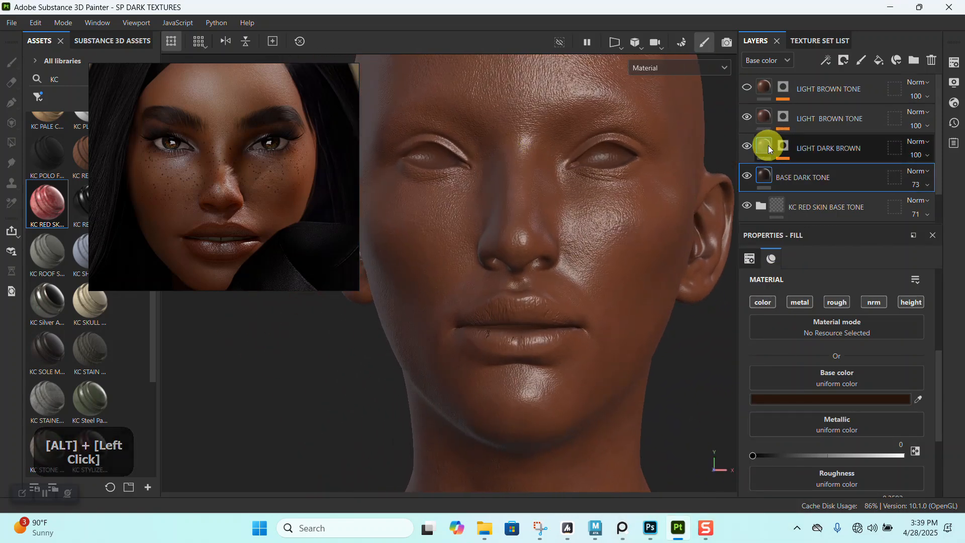
left_click(769, 146)
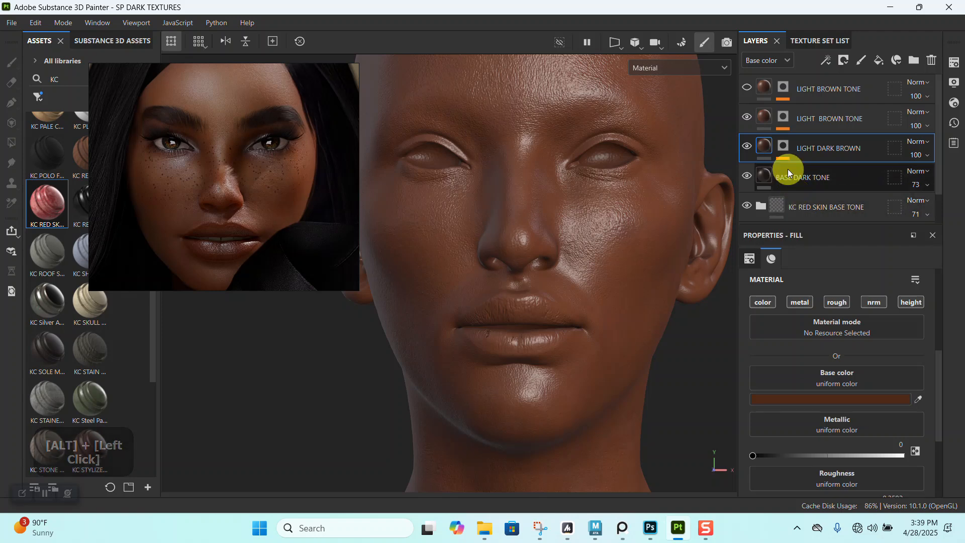
left_click(806, 396)
left_click_drag(753, 400, 731, 410)
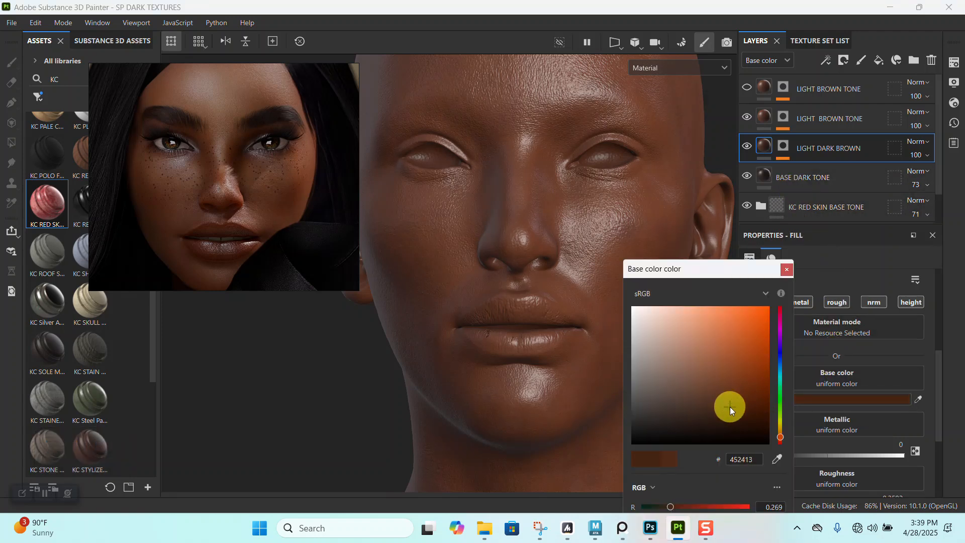
left_click_drag(730, 410, 736, 423)
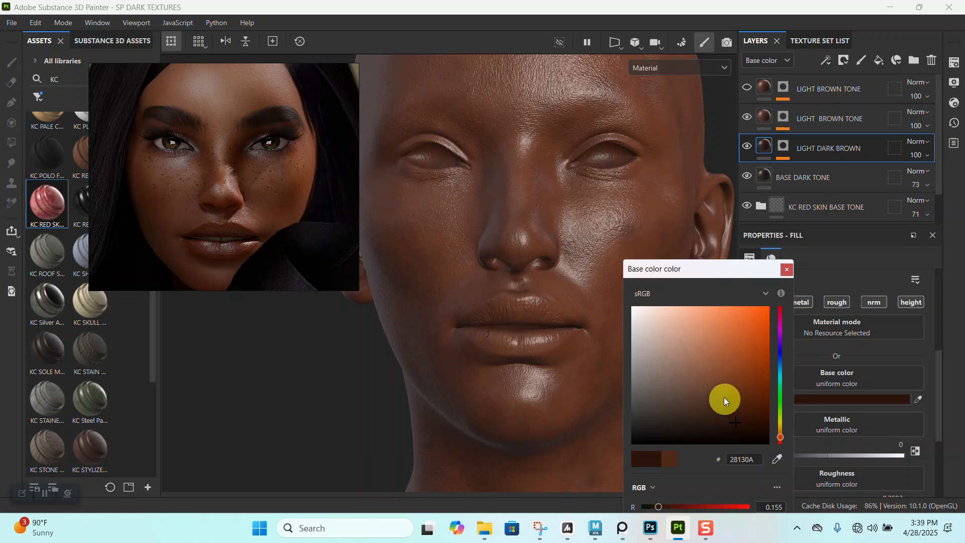
key("ctrl+z")
left_click(786, 269)
- Examine the face up close with only the base color channel displayed, and return to the full material display
right_click_drag(653, 282, 586, 301, "alt")
left_click_drag(586, 302, 628, 226, "alt")
right_click_drag(628, 227, 657, 204, "alt")
key("c")
left_click_drag(657, 204, 569, 357, "alt")
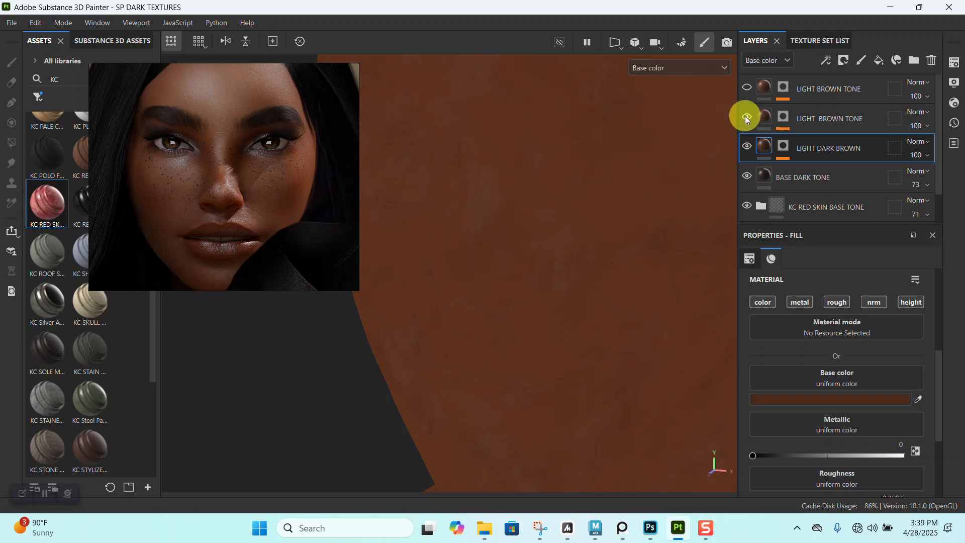
key("m")
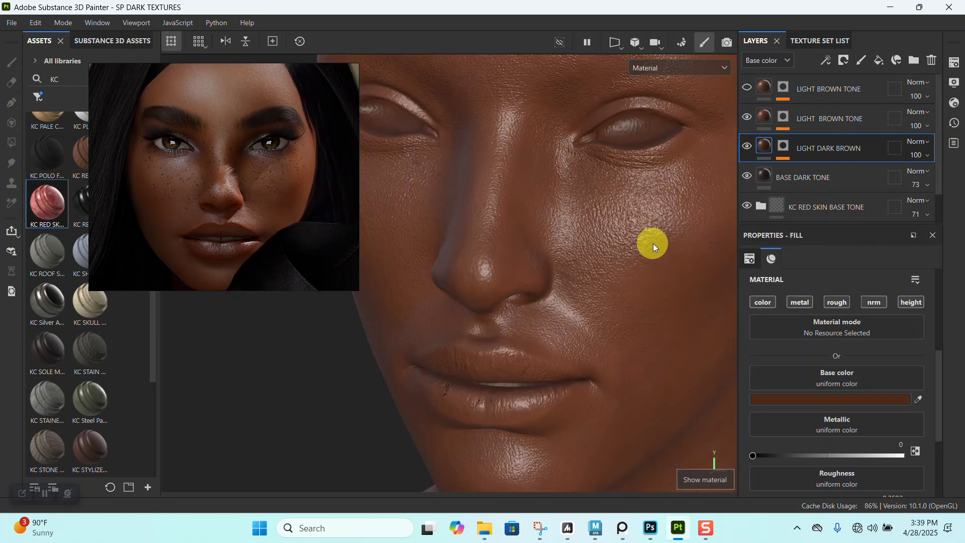
- Set the base color of the LIGHT BROWN TONE fill directly above LIGHT DARK BROWN to 5C331F, checking it on the face
left_click(762, 115)
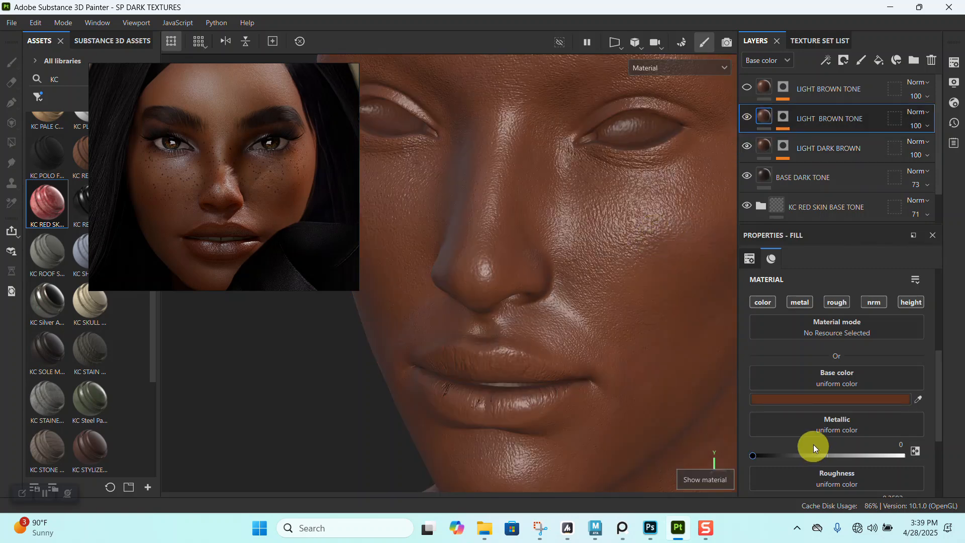
left_click(804, 401)
left_click_drag(731, 411, 725, 403)
right_click_drag(467, 222, 480, 200, "alt")
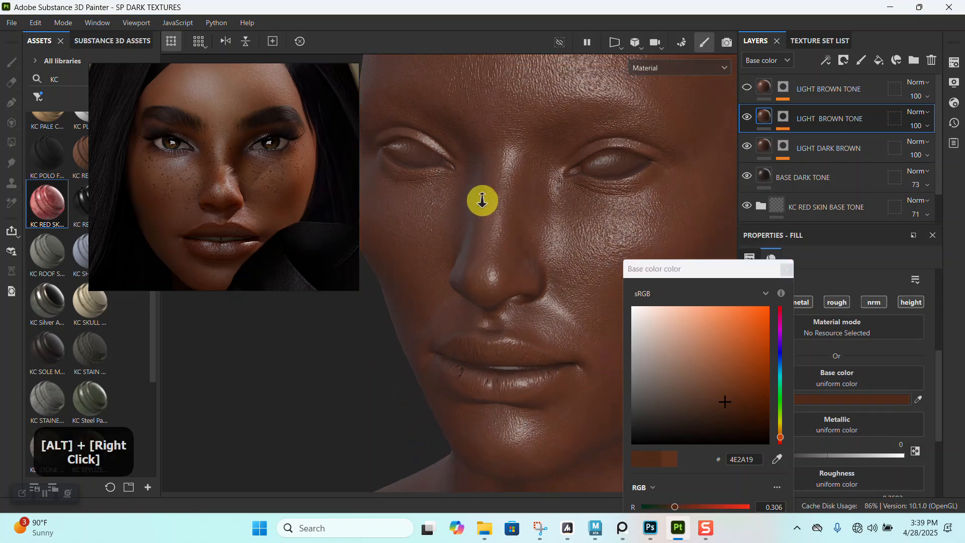
left_click_drag(481, 201, 511, 237, "alt")
right_click_drag(511, 237, 463, 203, "alt")
left_click_drag(463, 202, 487, 221, "alt")
middle_click_drag(487, 222, 491, 263, "alt")
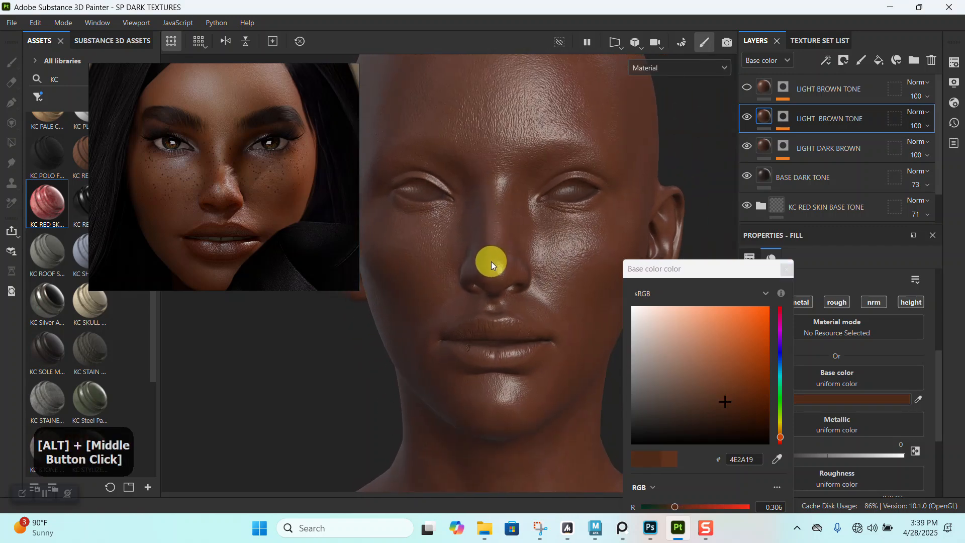
left_click_drag(491, 263, 468, 265, "alt")
left_click_drag(722, 407, 723, 394)
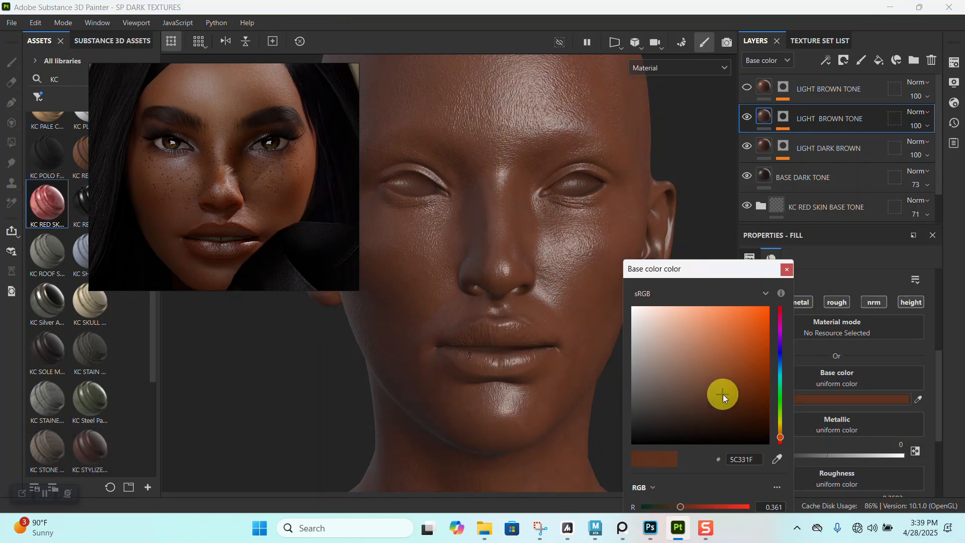
left_click(787, 270)
- Examine the skin tone and highlights around the nose and mouth from several angles against the reference portrait
right_click_drag(551, 305, 551, 341, "alt")
left_click_drag(551, 340, 502, 327, "alt")
middle_click_drag(502, 327, 558, 292, "alt")
right_click_drag(559, 293, 577, 388, "alt")
middle_click_drag(578, 388, 517, 336, "alt")
left_click_drag(518, 336, 553, 312, "alt")
mouse_move(569, 334)
right_mouse_down("shift")
mouse_move(538, 324)
mouse_move(565, 328)
mouse_move(543, 366)
right_mouse_up("shift")
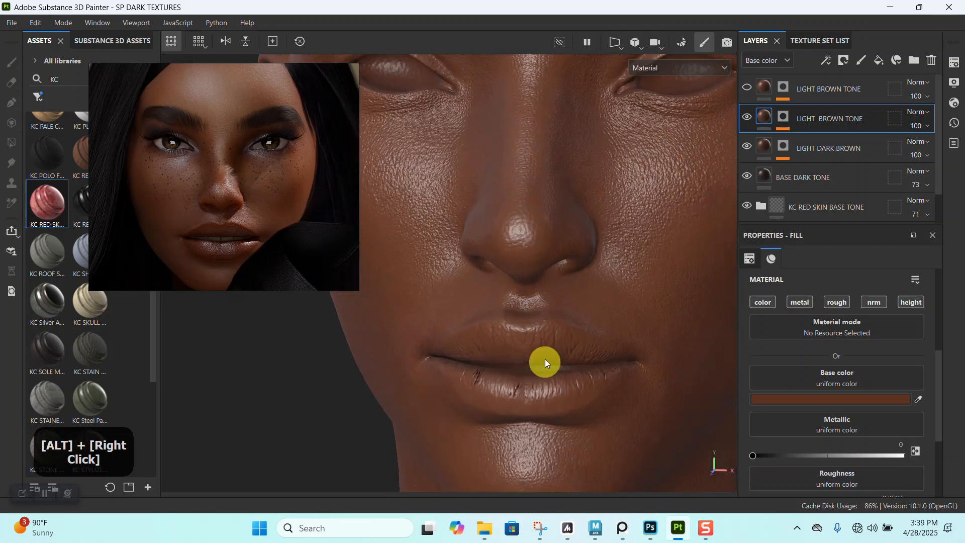
- Inspect the creases of the lower lip and the chin's skin texture at very close range
middle_click_drag(543, 367, 533, 280, "alt")
left_click_drag(532, 280, 537, 343, "alt")
middle_click_drag(537, 343, 539, 312, "alt")
right_click_drag(538, 313, 549, 435, "alt")
left_click_drag(549, 435, 539, 362, "alt")
middle_click_drag(539, 362, 539, 328, "alt")
right_click_drag(538, 328, 560, 361, "alt")
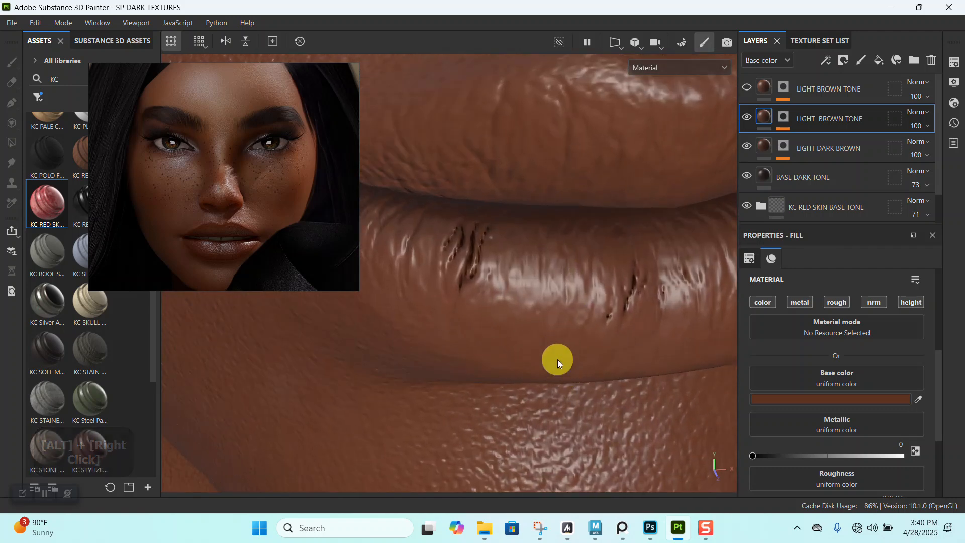
right_click_drag(557, 360, 508, 261, "alt")
left_click_drag(508, 261, 521, 302, "alt")
right_click_drag(521, 301, 556, 366, "alt")
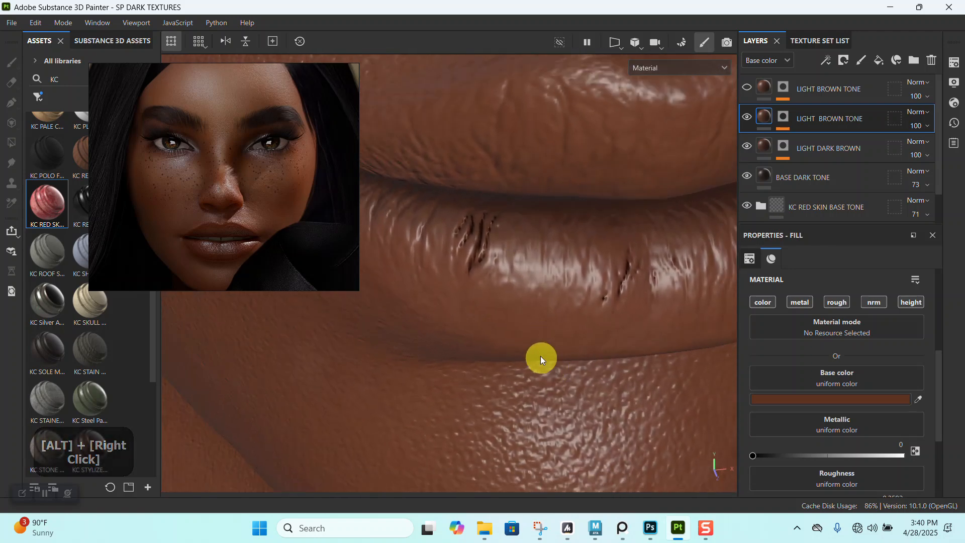
left_click_drag(547, 365, 530, 357, "alt")
middle_click_drag(530, 358, 510, 304, "alt")
right_click_drag(511, 304, 512, 329, "alt")
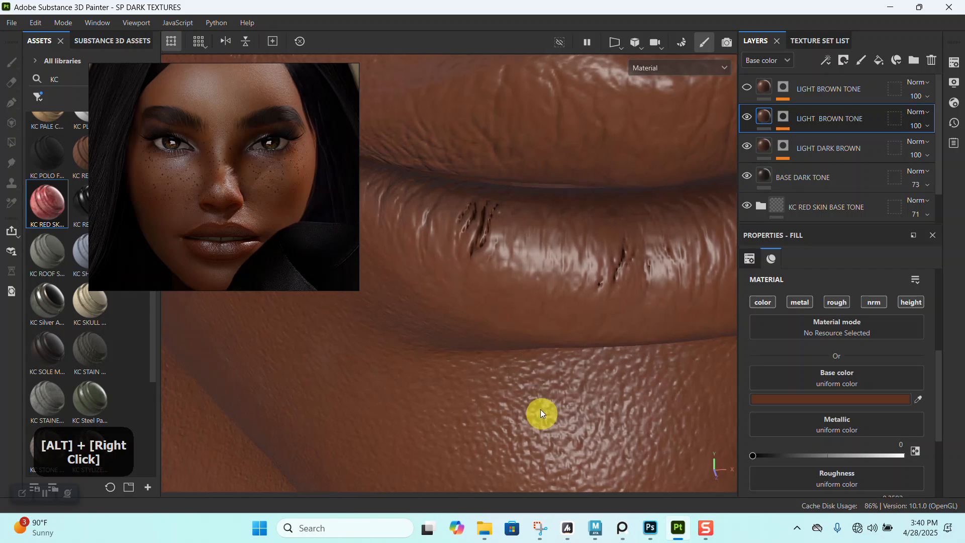
- Switch to File Explorer and open the ZMAPS folder inside the DARK GIRL FACE project's ZEXPORT folder
left_click(486, 529)
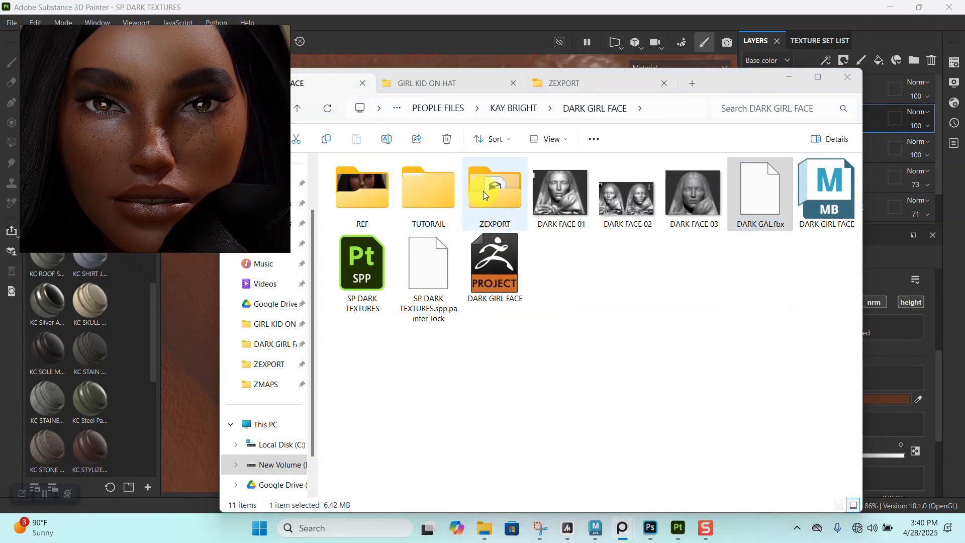
double_click(483, 191)
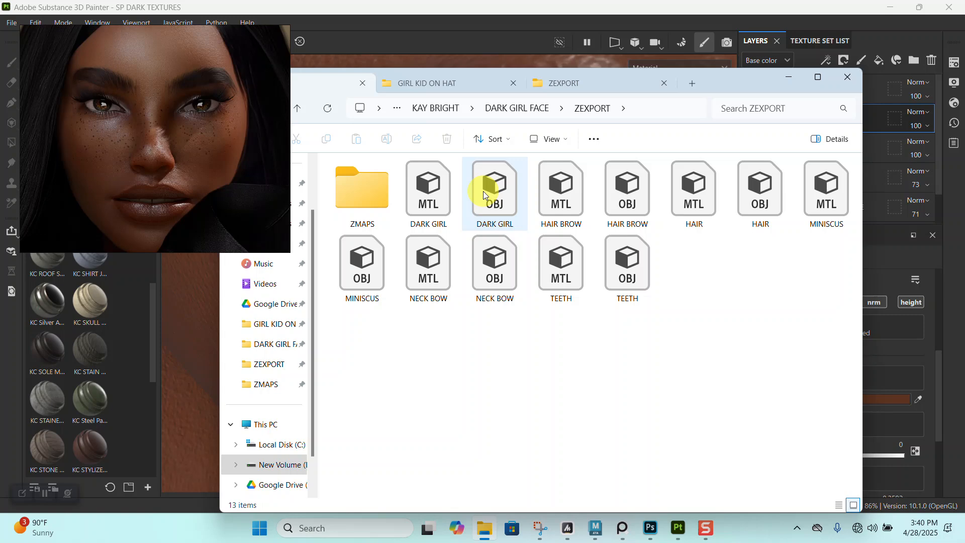
left_click(345, 202)
double_click(345, 201)
- Open the DARK GAL NORNAL normal map from the ZMAPS folder in Photoshop
left_click_drag(358, 205, 649, 532)
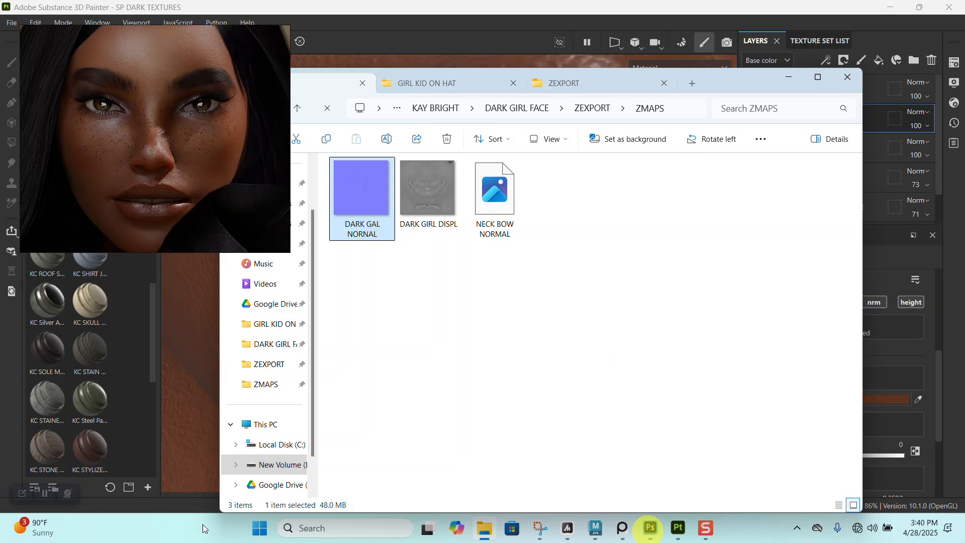
left_click(48, 494)
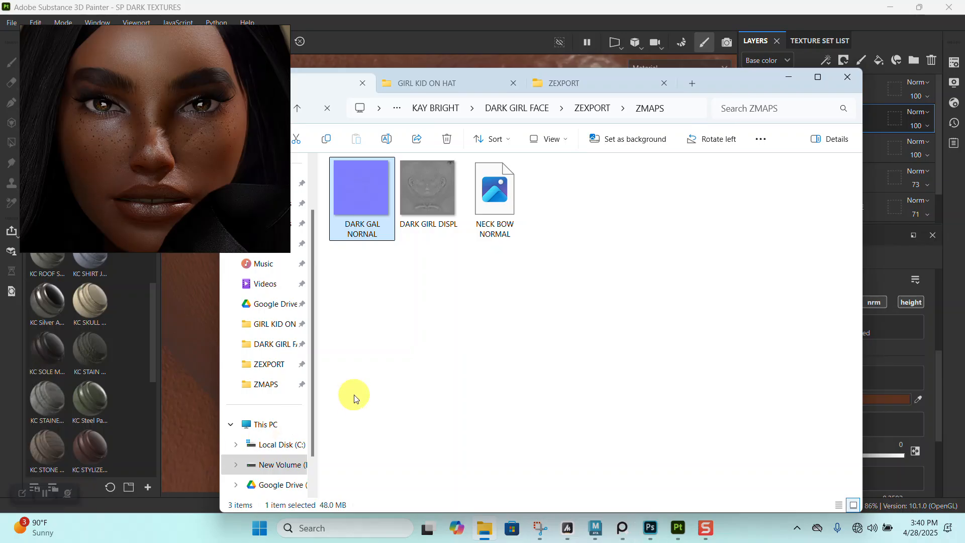
left_click(46, 493)
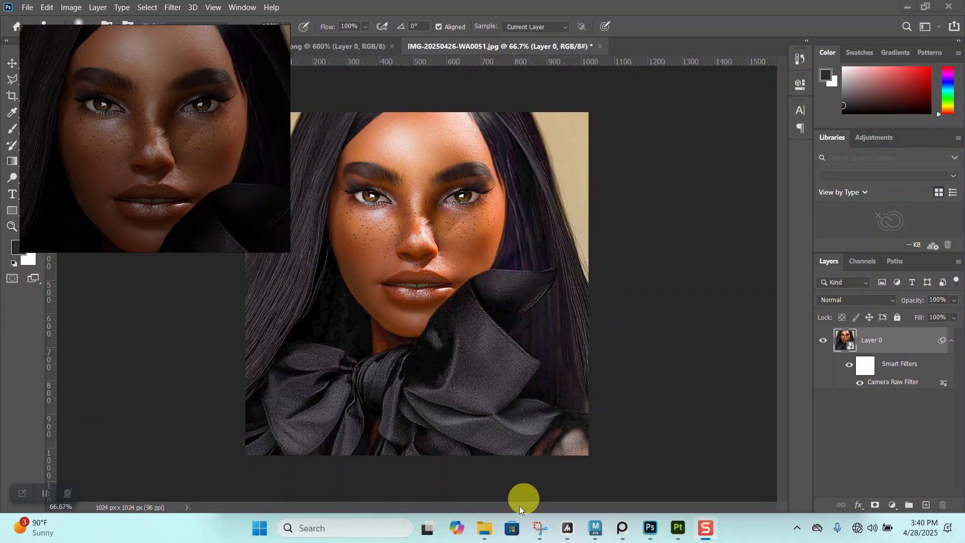
left_click(495, 532)
left_click(367, 199)
double_click(361, 203)
left_click(702, 47)
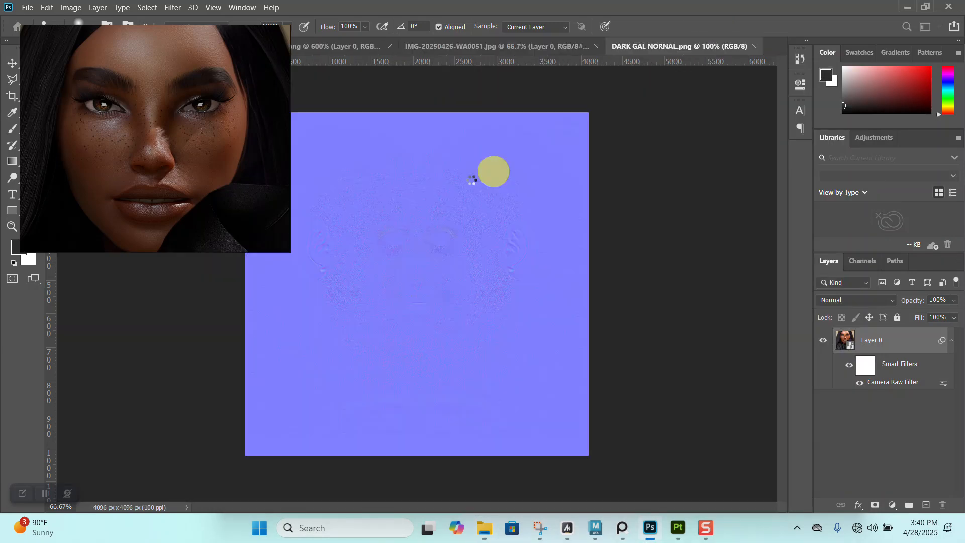
- Unlock the normal map's background layer and move the floating reference portrait away from the canvas center
left_click(940, 345)
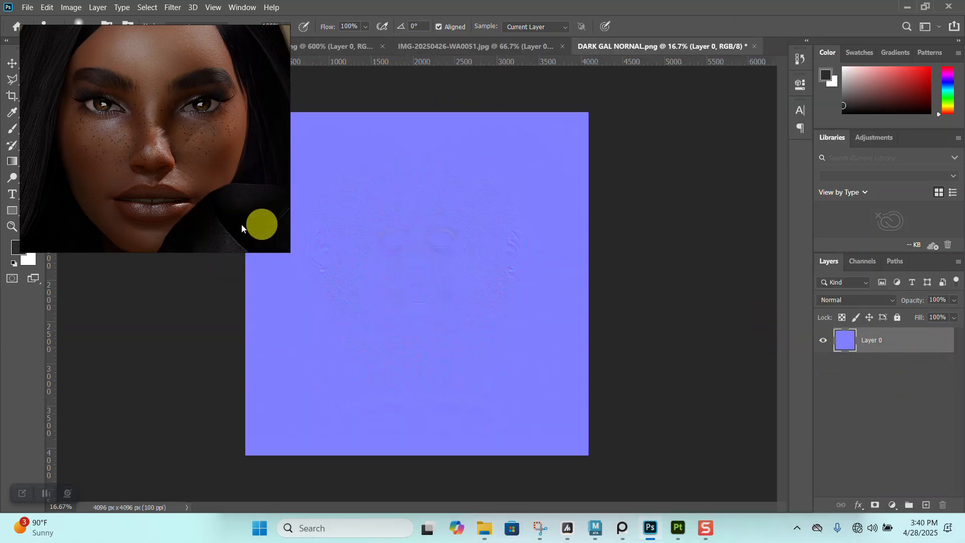
left_click_drag(257, 224, 223, 150)
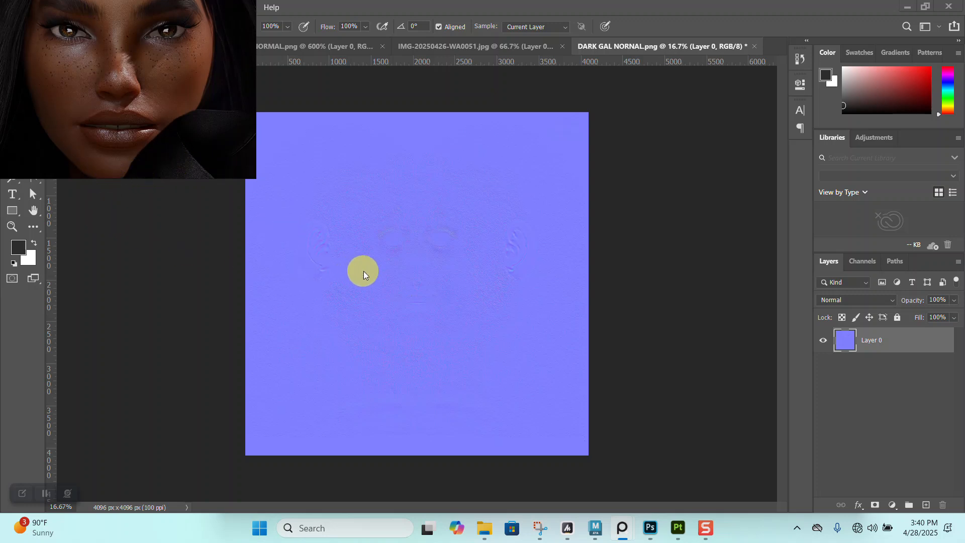
left_click(380, 325)
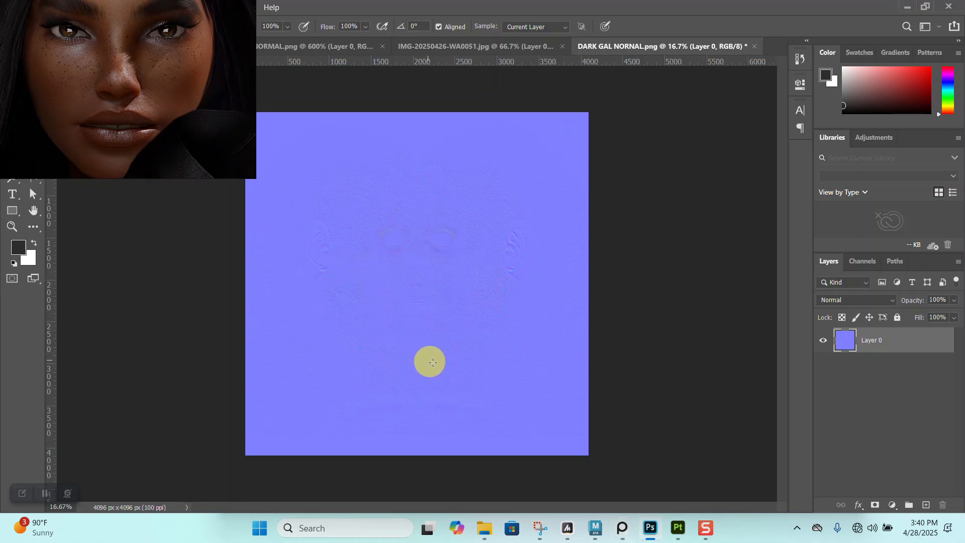
- Clone clean neighbouring texture over the brightly coloured artifact left of the lower lip's middle, moving the reference portrait out of the way
key("z")
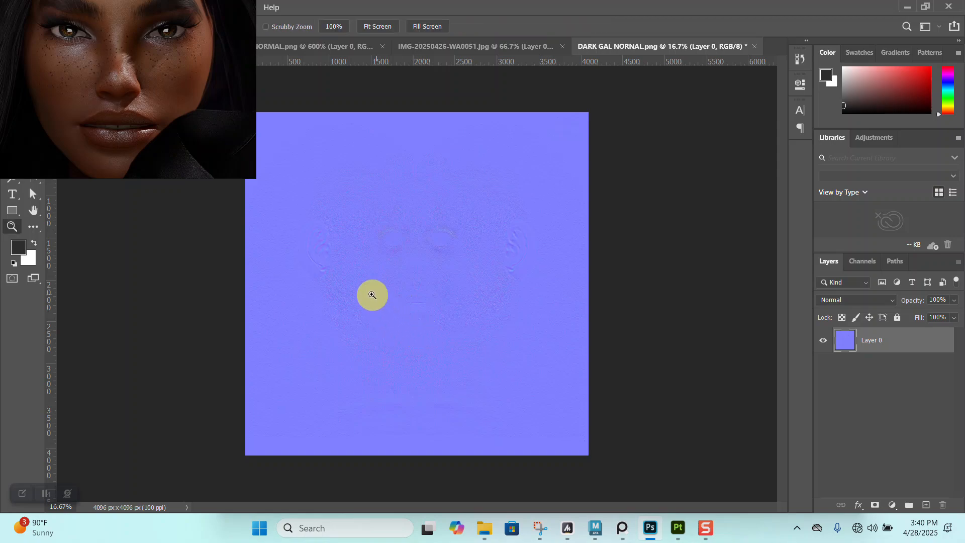
left_click_drag(377, 300, 480, 367)
scroll(410, 235, "up", 3)
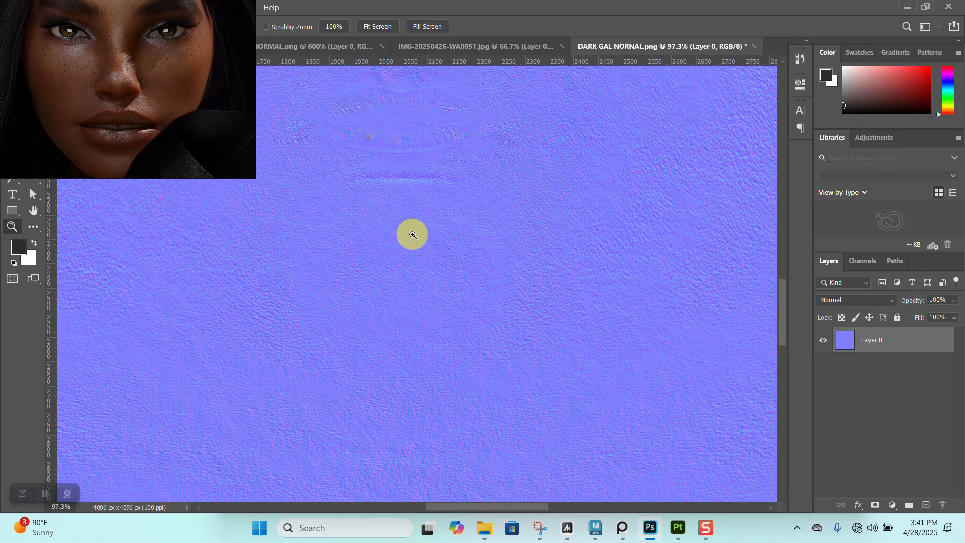
left_click_drag(392, 191, 431, 208)
left_click_drag(545, 320, 478, 302)
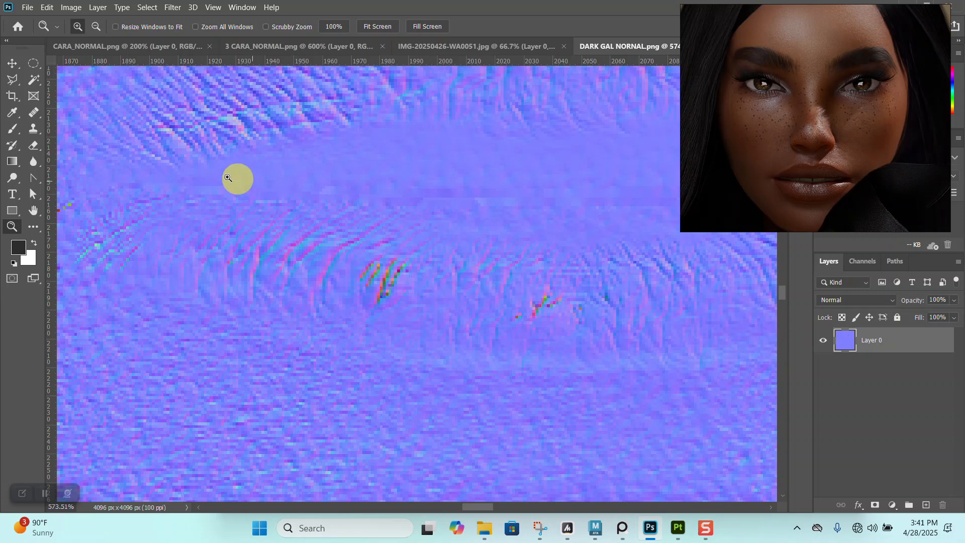
left_click(34, 129)
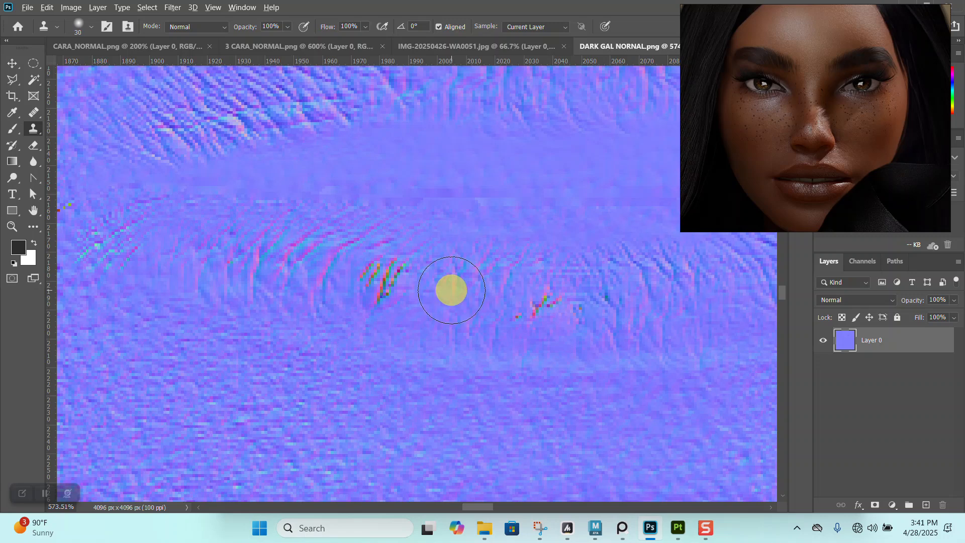
left_click(452, 289, "alt")
left_click(393, 278)
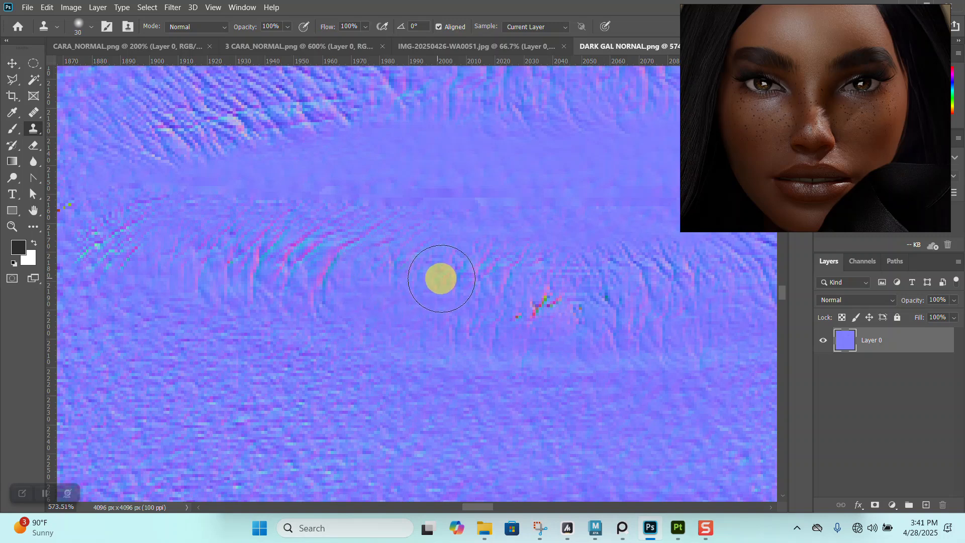
- Clone nearby crease texture over the second coloured artifact near the middle of the lower lip, including its remaining specks
left_click(628, 304, "alt")
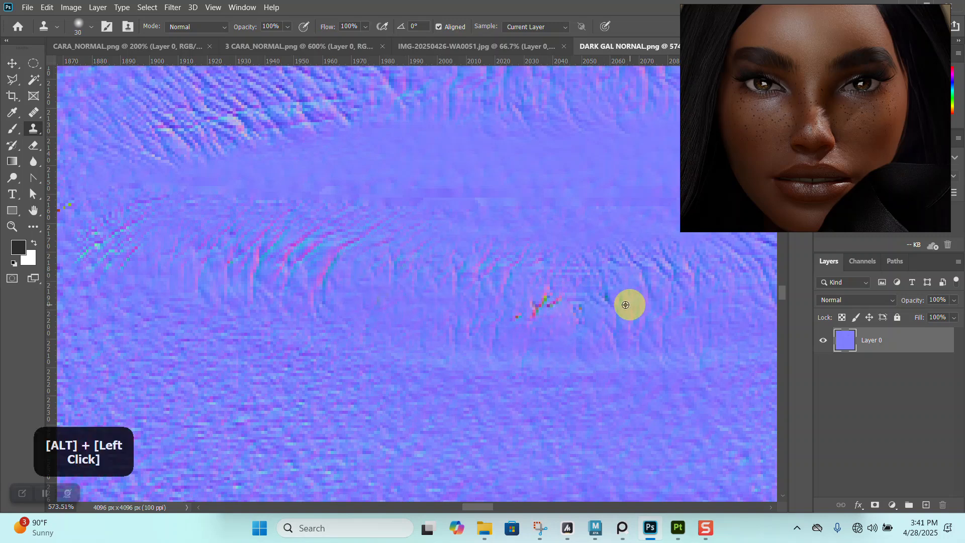
left_click_drag(569, 304, 535, 307)
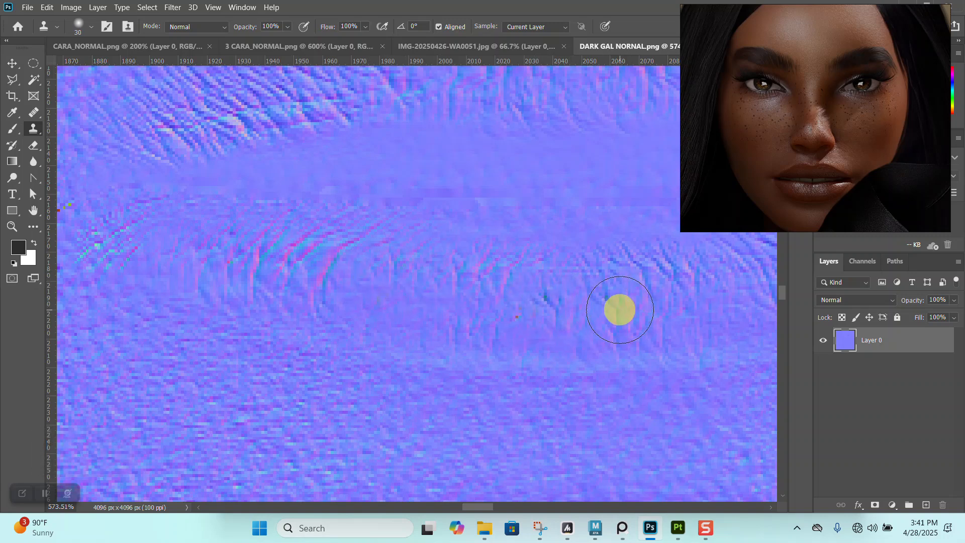
left_click(618, 309, "alt")
left_click(518, 313)
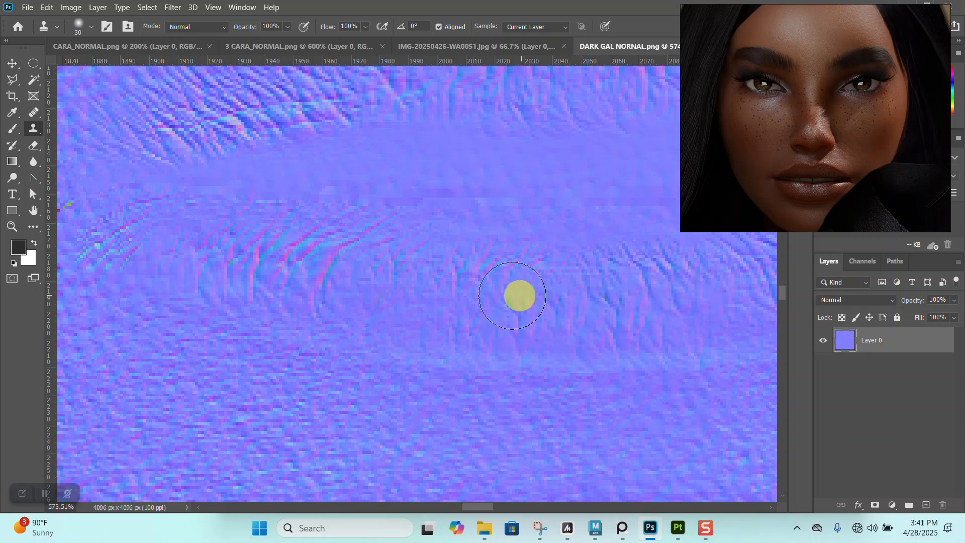
- Clone clean texture over the stray coloured pixels at the mouth corner and touch up the adjacent lower-lip creases
left_click_drag(372, 296, 506, 294)
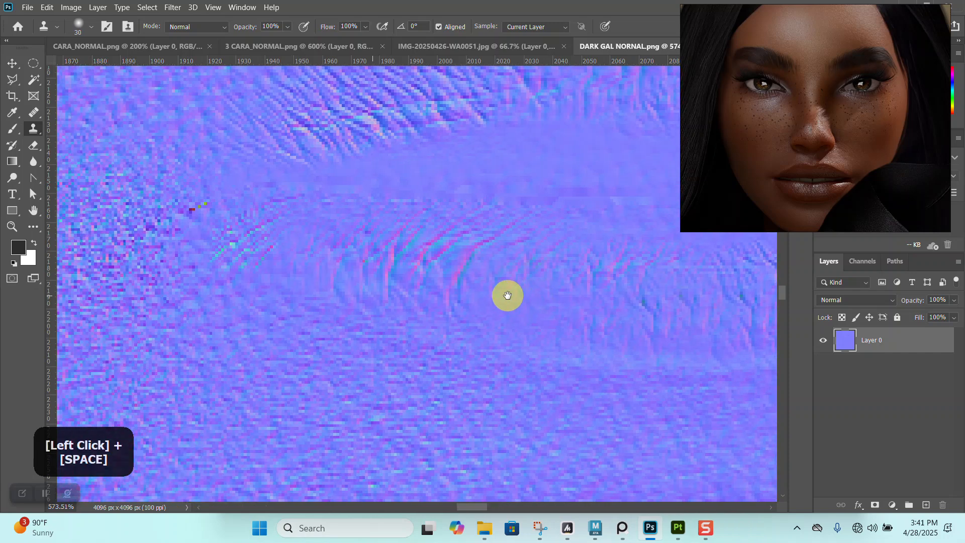
left_click(291, 225, "alt")
left_click(201, 209)
left_click(365, 243, "alt")
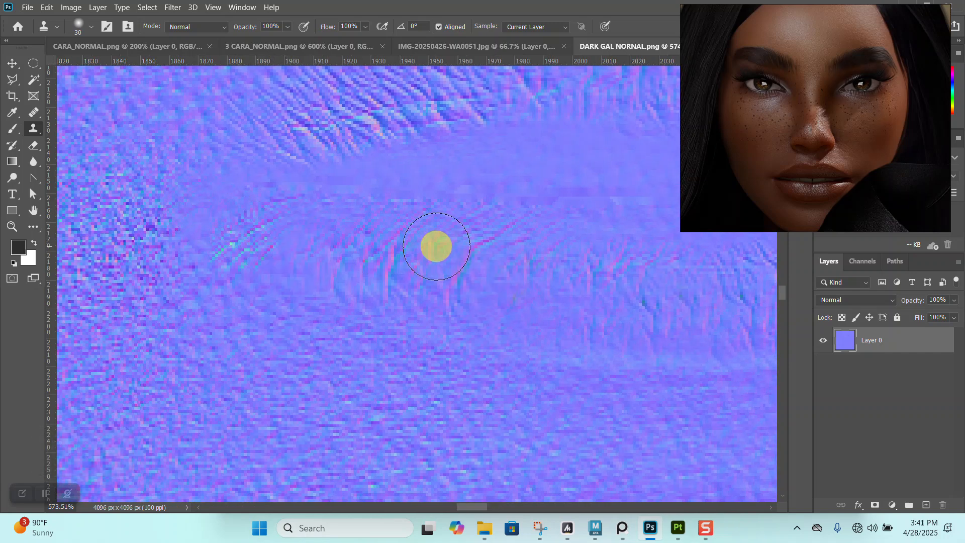
left_click(306, 232)
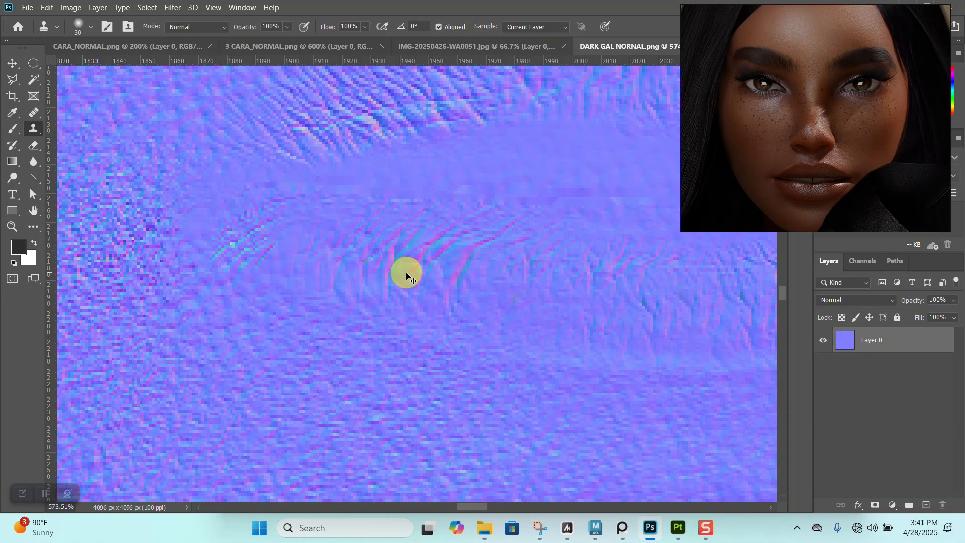
- Save a PNG copy of the normal map as 2 DARK GAL NORNAL in the ZMAPS folder, using the large file size option
key("ctrl+shift")
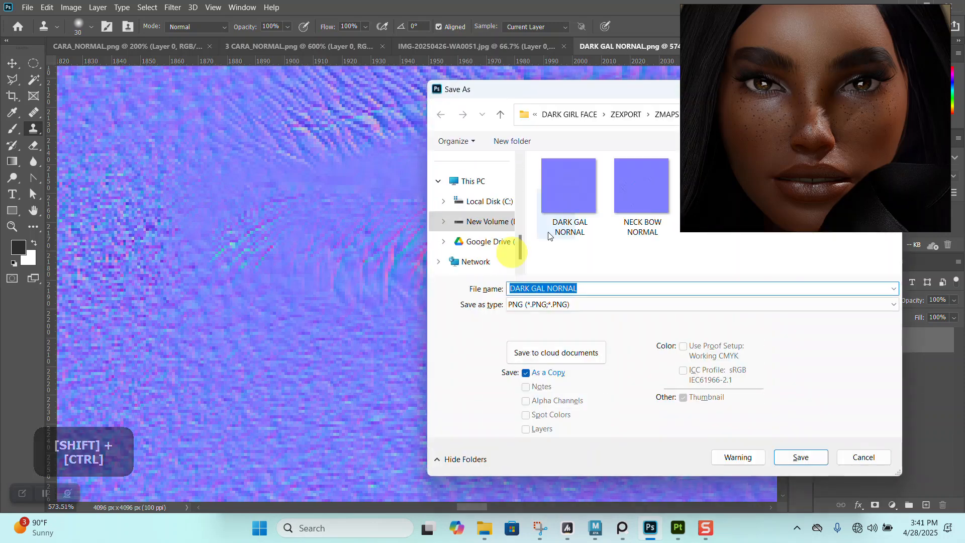
left_click_drag(614, 91, 377, 83)
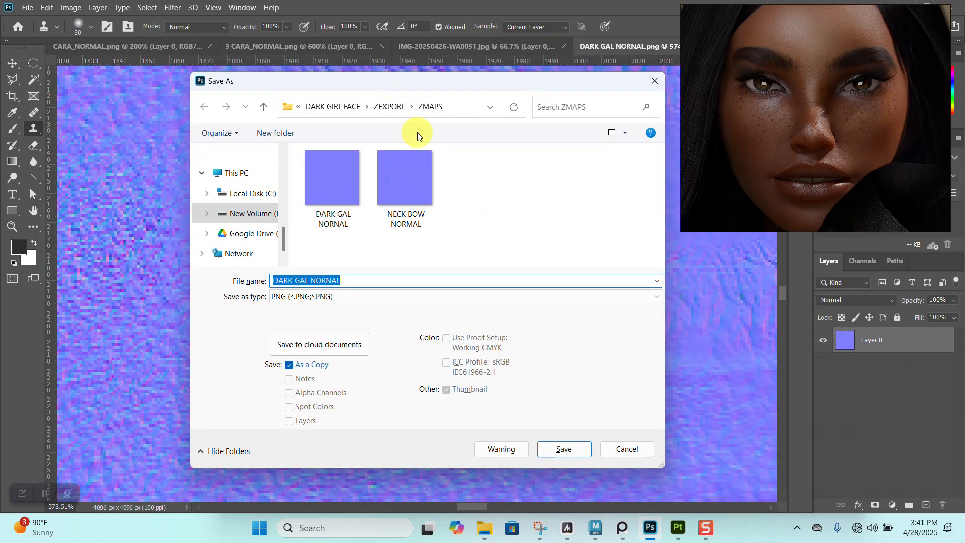
left_click(330, 224)
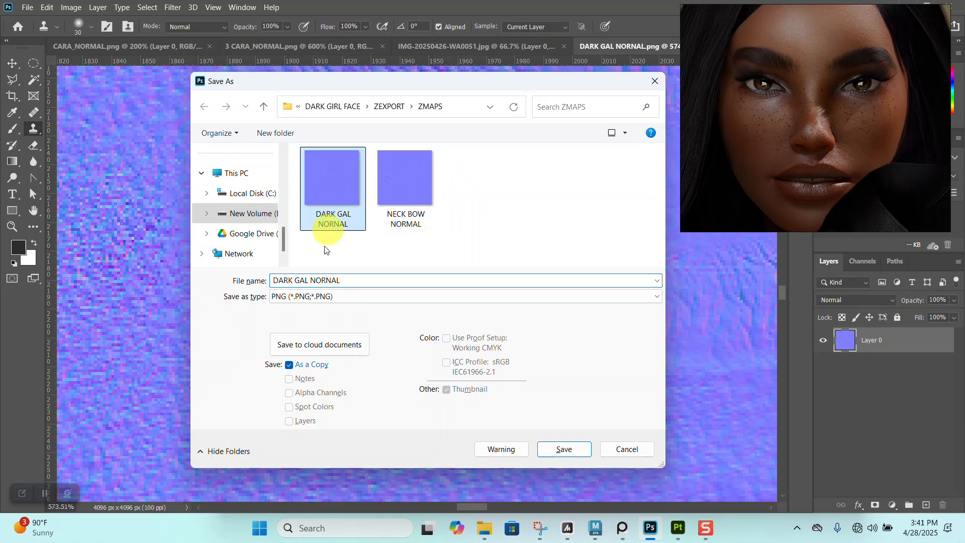
left_click(272, 281)
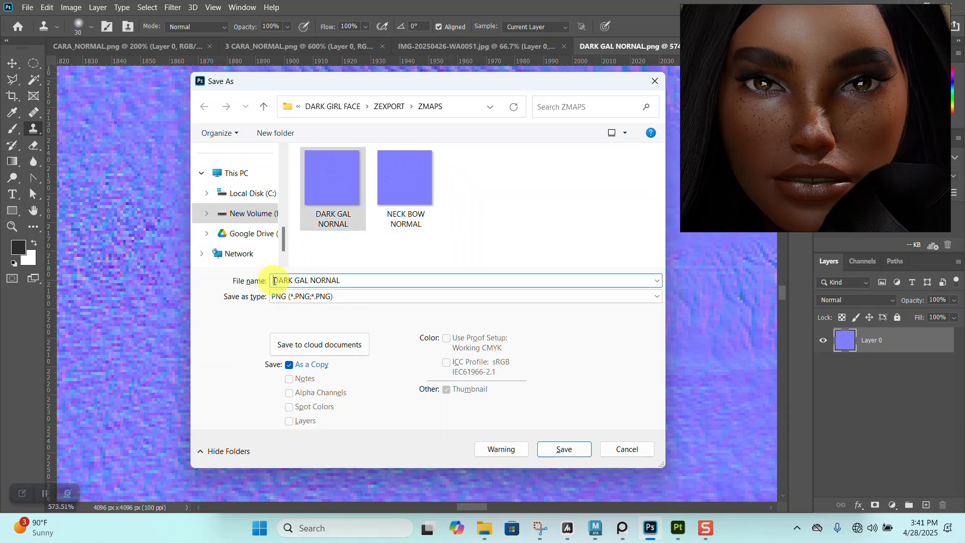
type("2")
left_click(561, 450)
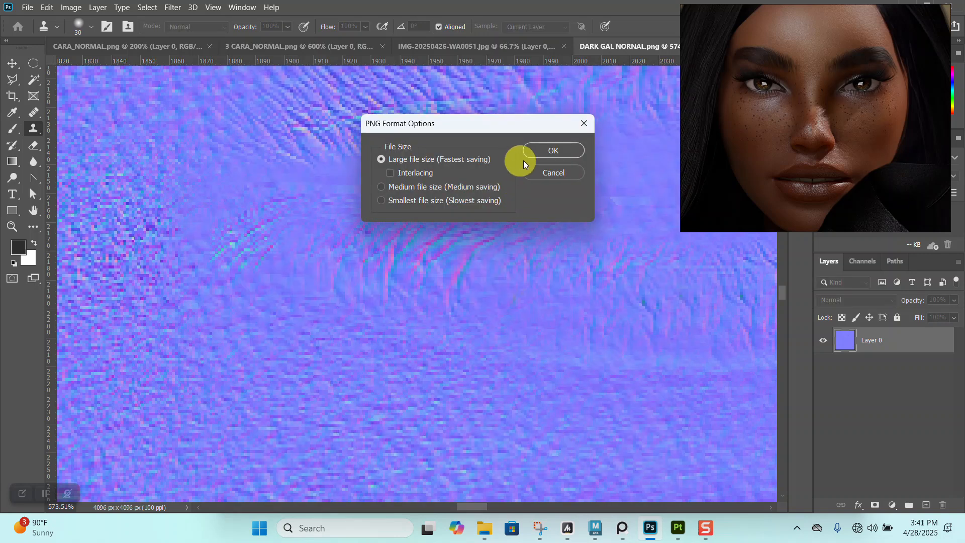
left_click(533, 152)
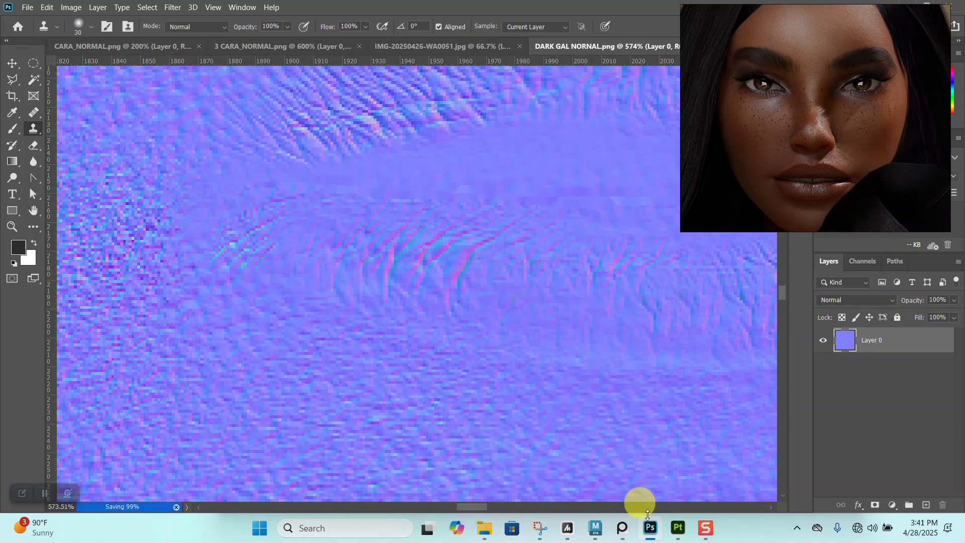
- Switch to Substance 3D Painter and examine the lower lip's creases up close
mouse_move(683, 527)
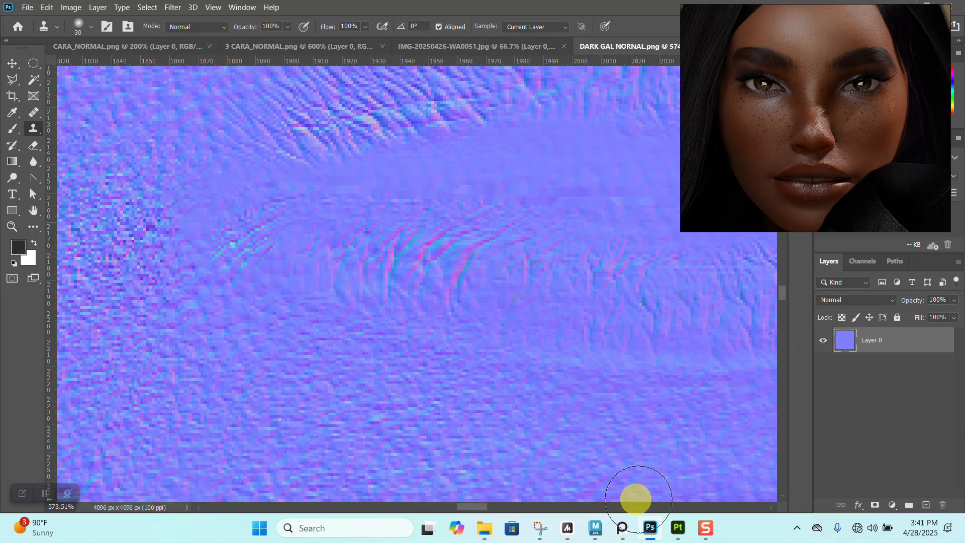
left_click(680, 528)
right_click_drag(487, 250, 466, 196, "alt")
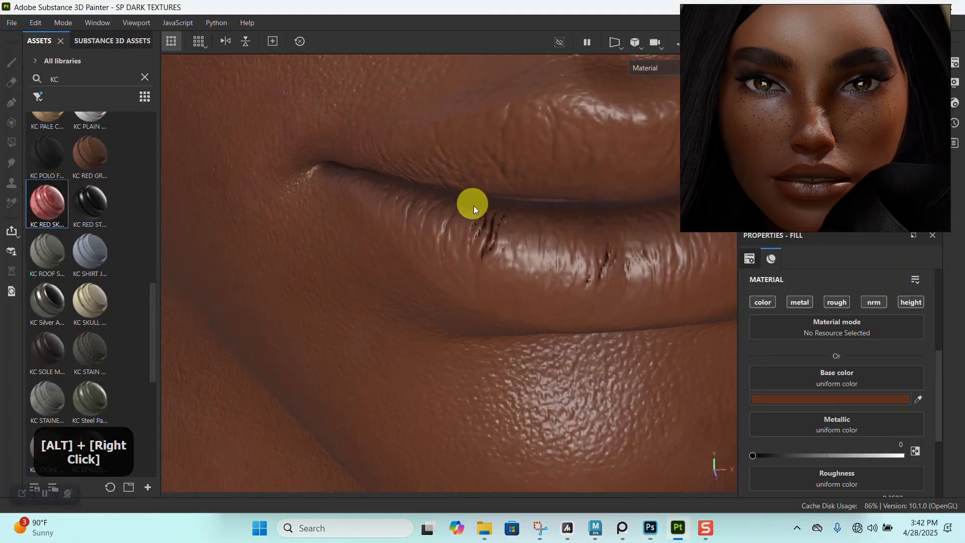
- In File Explorer, open the ZMAPS folder inside the DARK GIRL FACE project's ZEXPORT folder and select 2 DARK GAL NORNAL
left_click(481, 527)
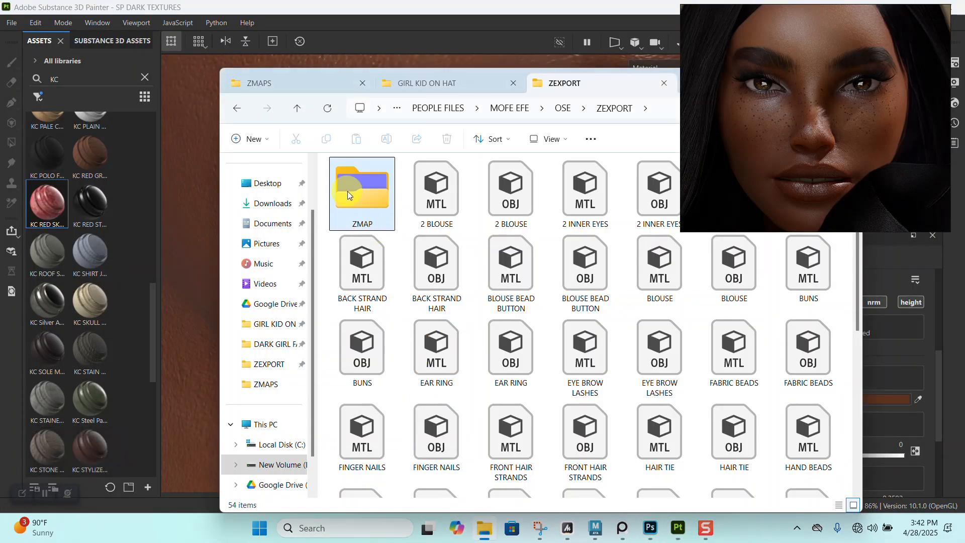
left_click(430, 86)
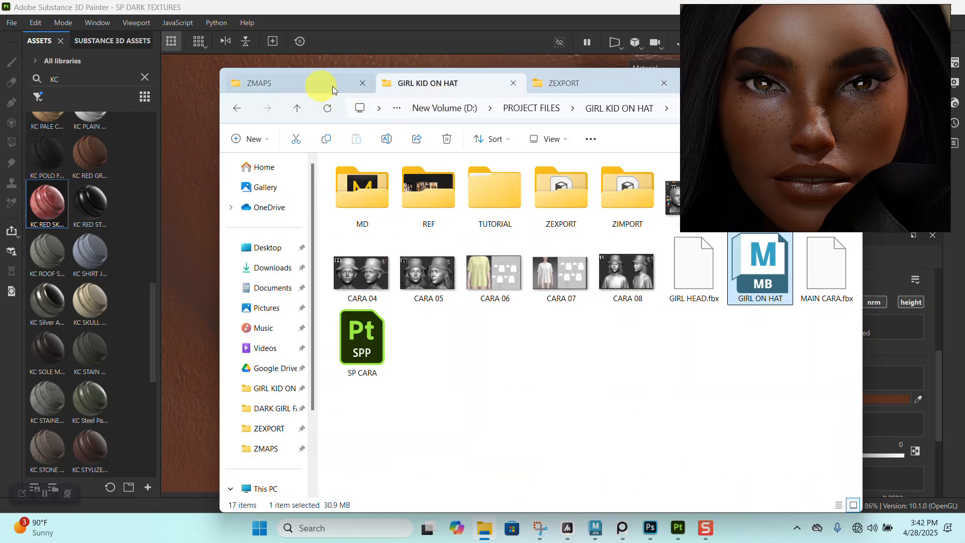
left_click(572, 81)
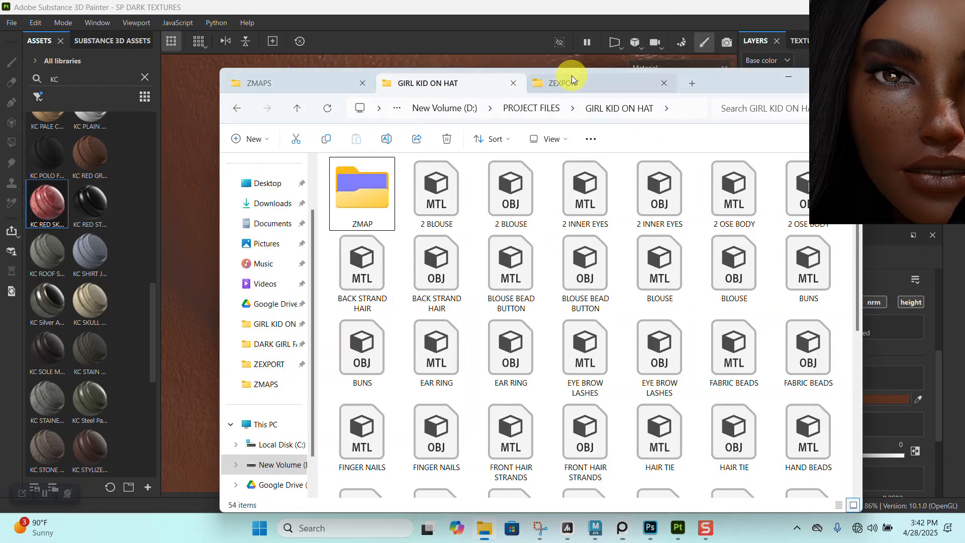
left_click(275, 344)
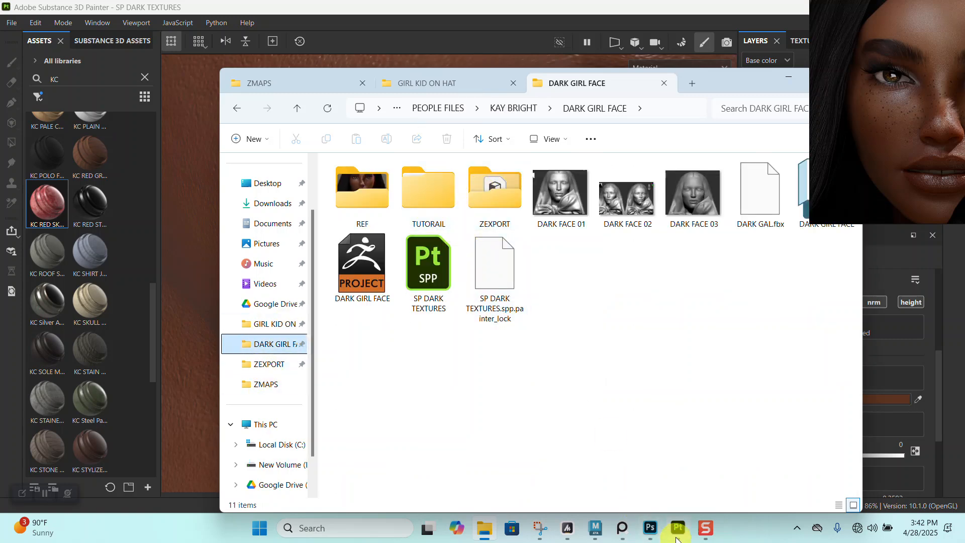
left_click(650, 528)
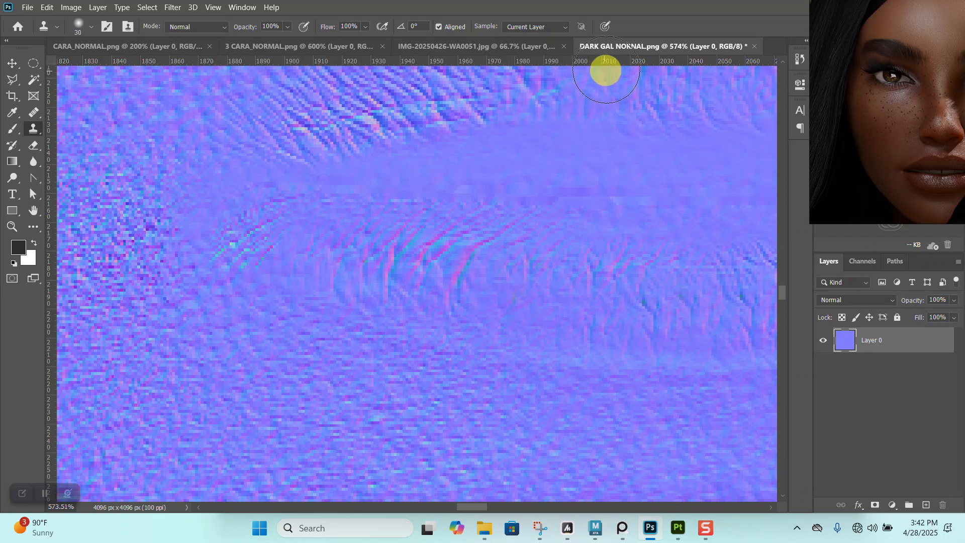
left_click(492, 538)
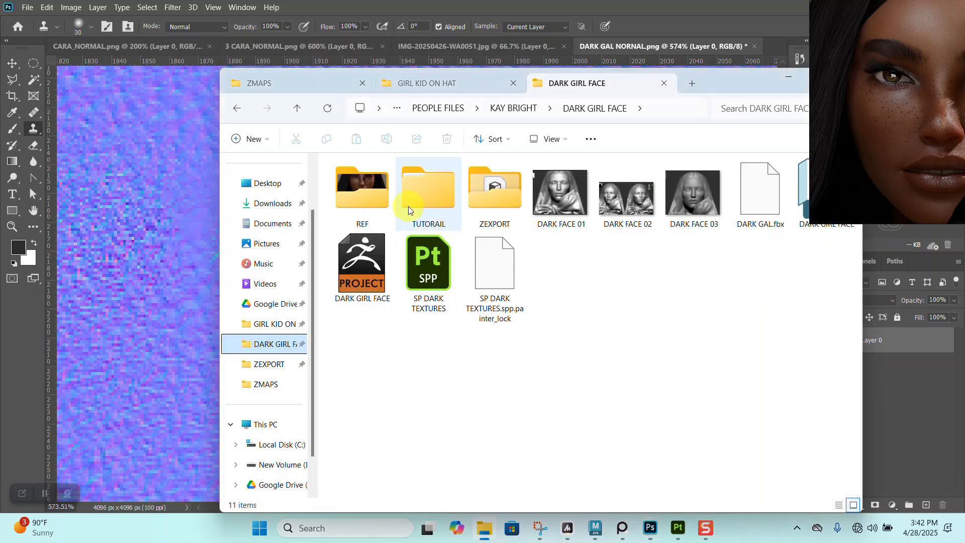
double_click(472, 197)
double_click(374, 185)
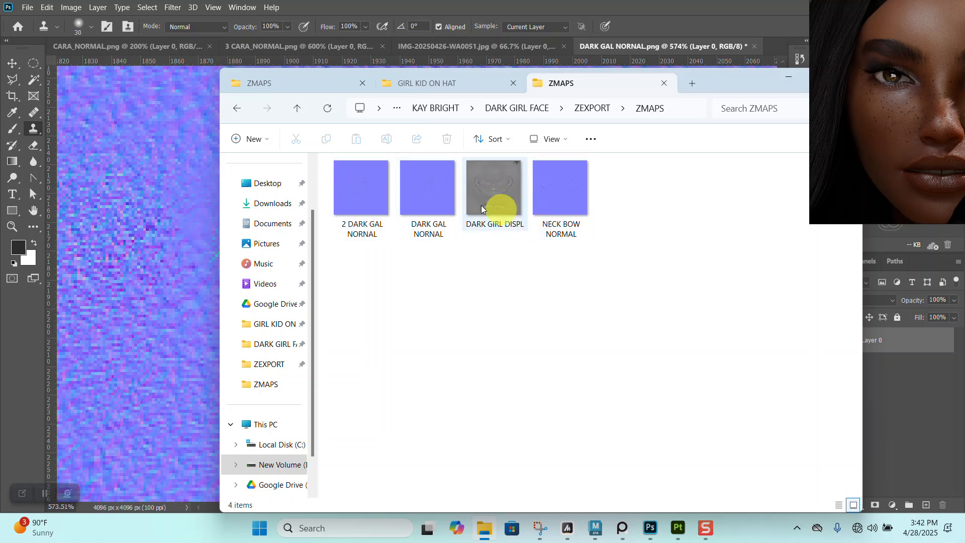
left_click(377, 232)
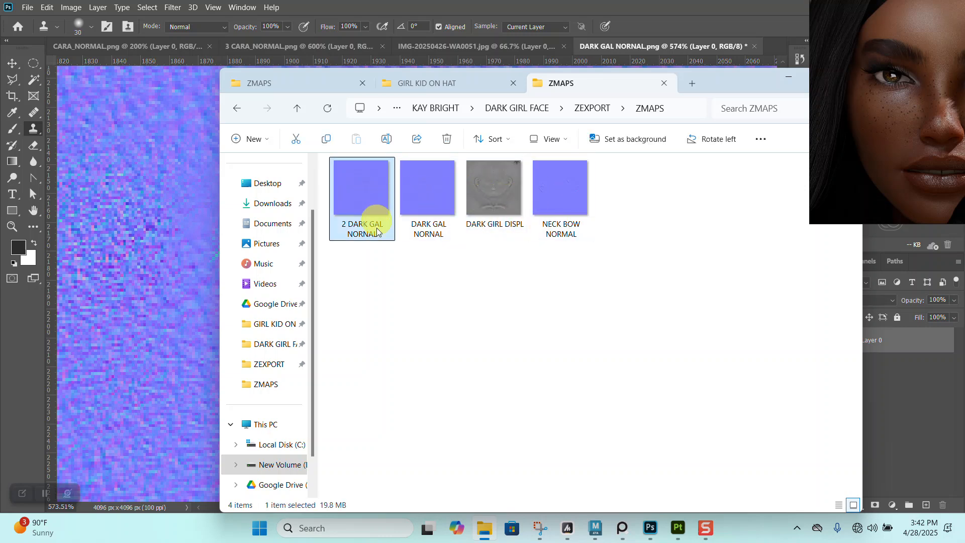
- Import 2 DARK GAL NORNAL.png into the Substance 3D Painter project 'SP DARK TEXTURES' as a texture
left_click(678, 528)
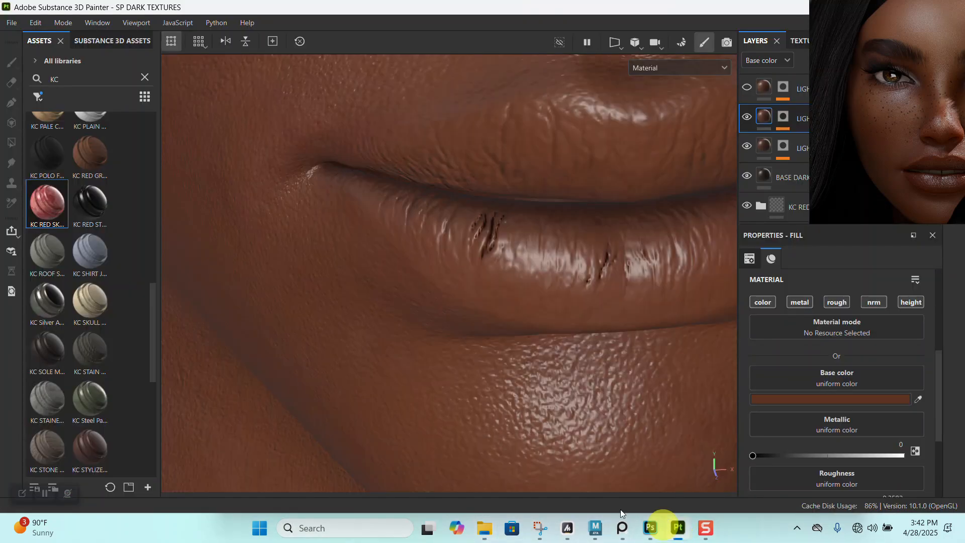
left_click(485, 528)
left_click(355, 215)
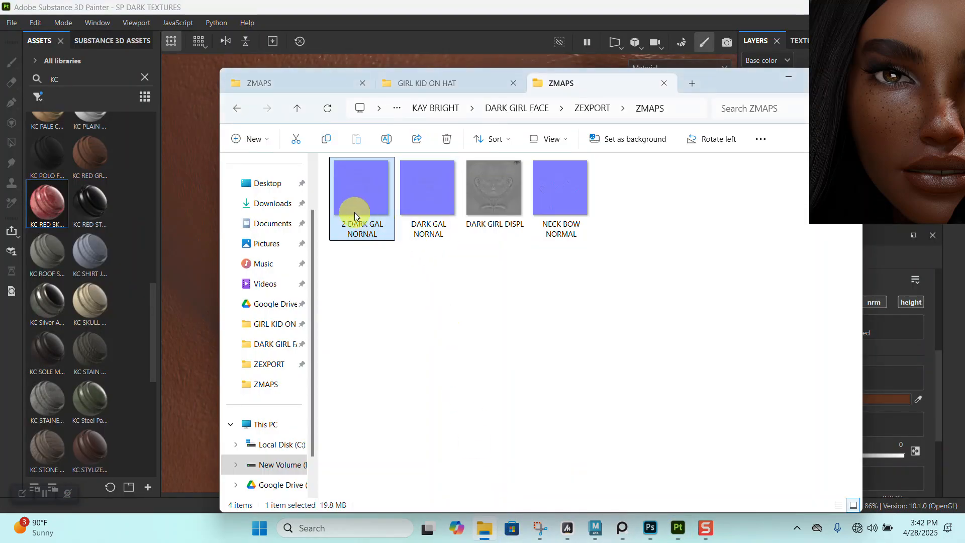
left_click_drag(285, 225, 65, 281)
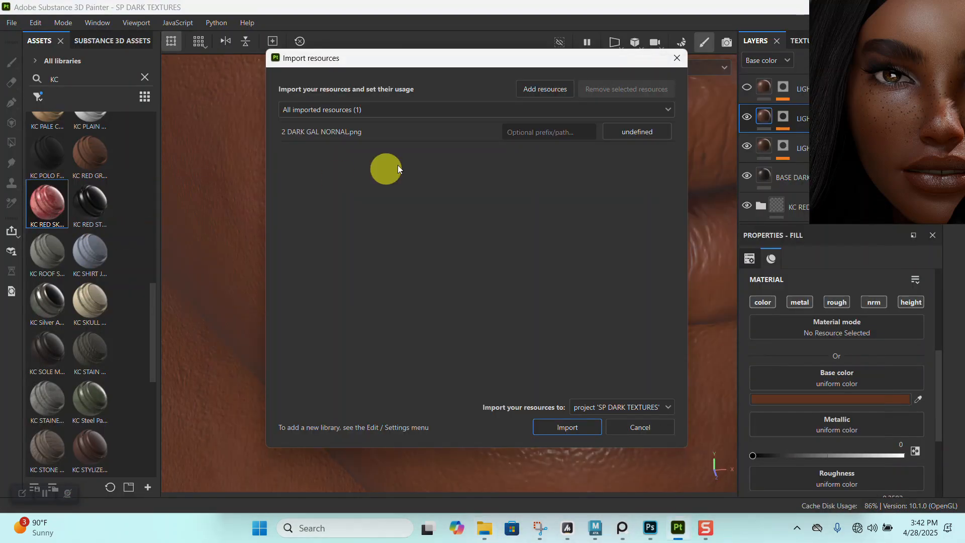
left_click(643, 135)
left_click(679, 188)
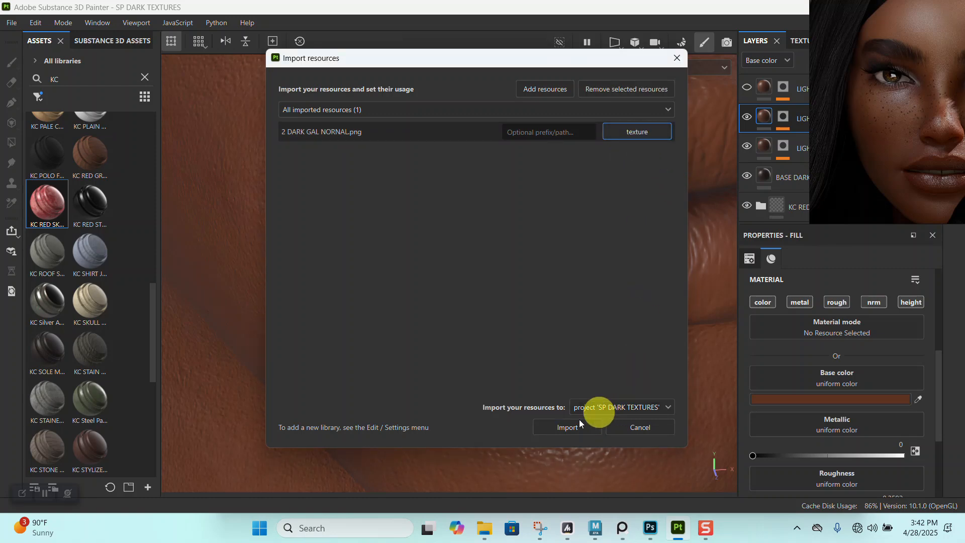
left_click(568, 427)
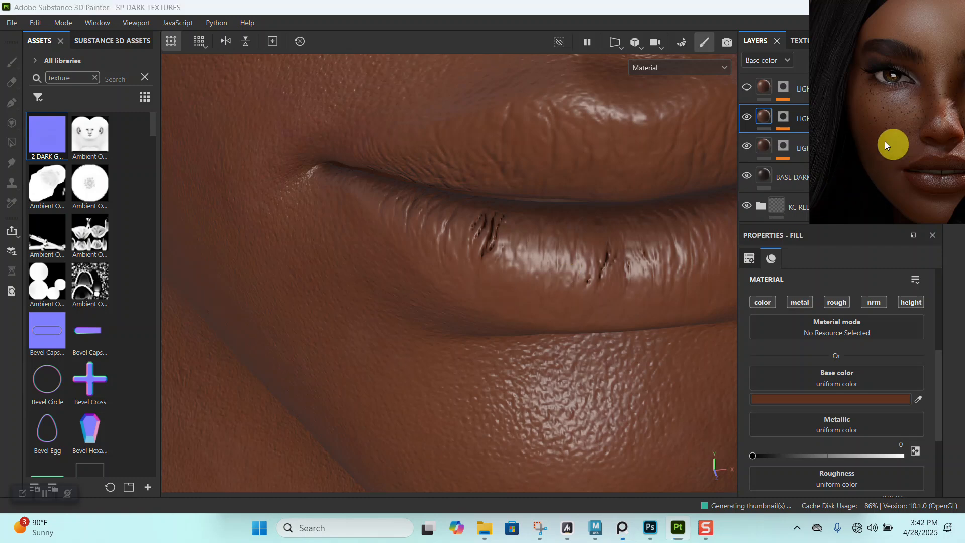
- Move the reference portrait aside and remove the assigned normal map from the DARK_GIRL_MAT texture set's mesh maps
left_click_drag(901, 146, 173, 47)
left_click(952, 62)
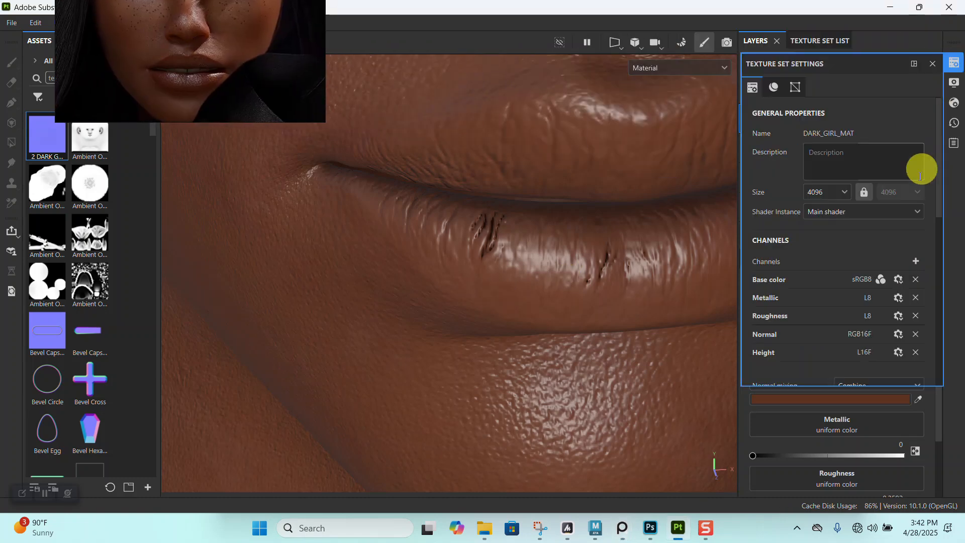
scroll(848, 282, "down", 5)
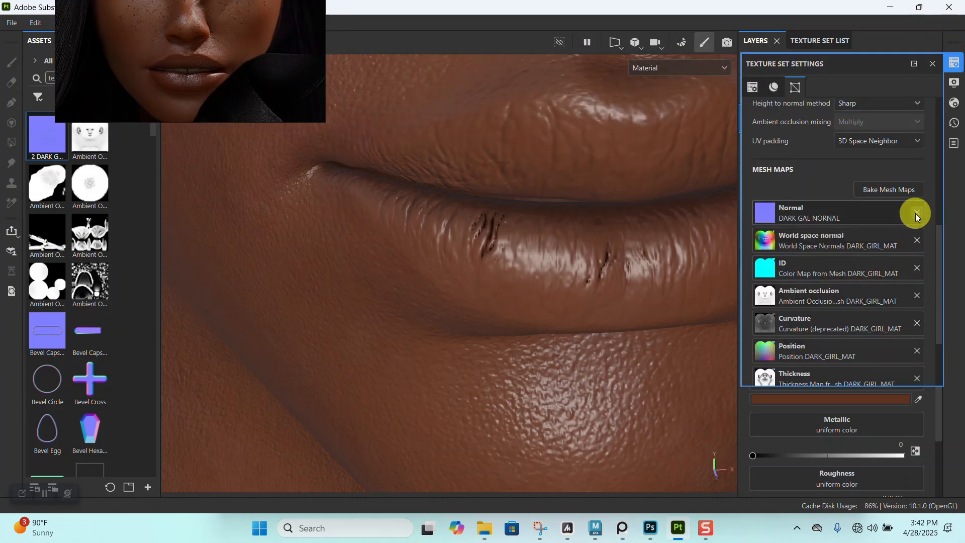
left_click(916, 213)
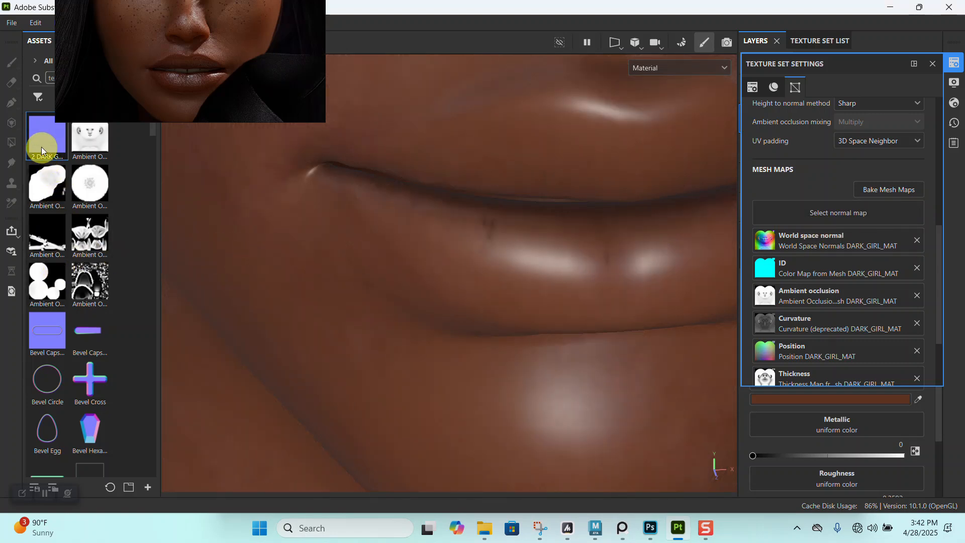
- Assign the imported 2 DARK GAL NORNAL texture as the normal map of the DARK_GIRL_MAT texture set
left_click_drag(41, 138, 777, 214)
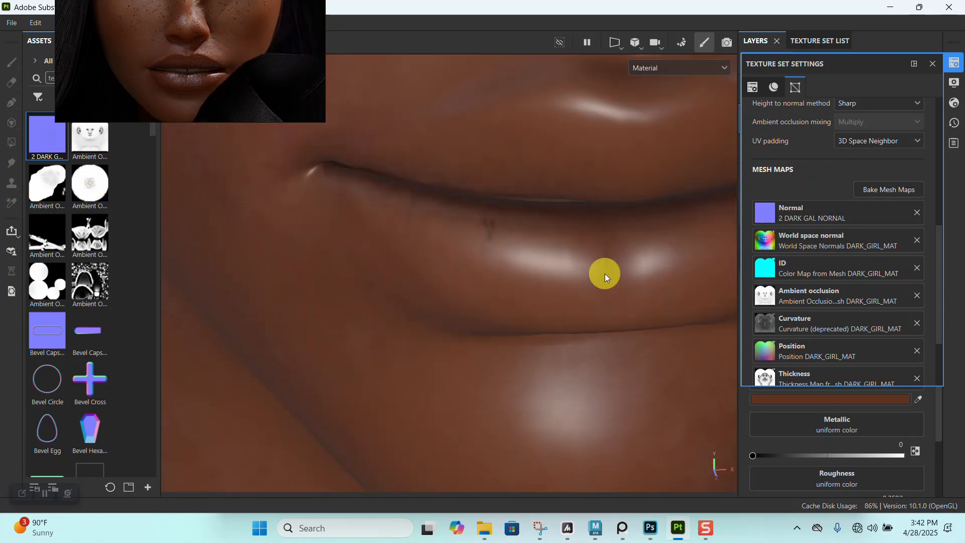
- Examine the skin and lip detail produced by the new normal map, from the whole lower face to the lower lip close up
left_click_drag(488, 301, 535, 315, "alt")
right_click_drag(535, 315, 528, 280, "alt")
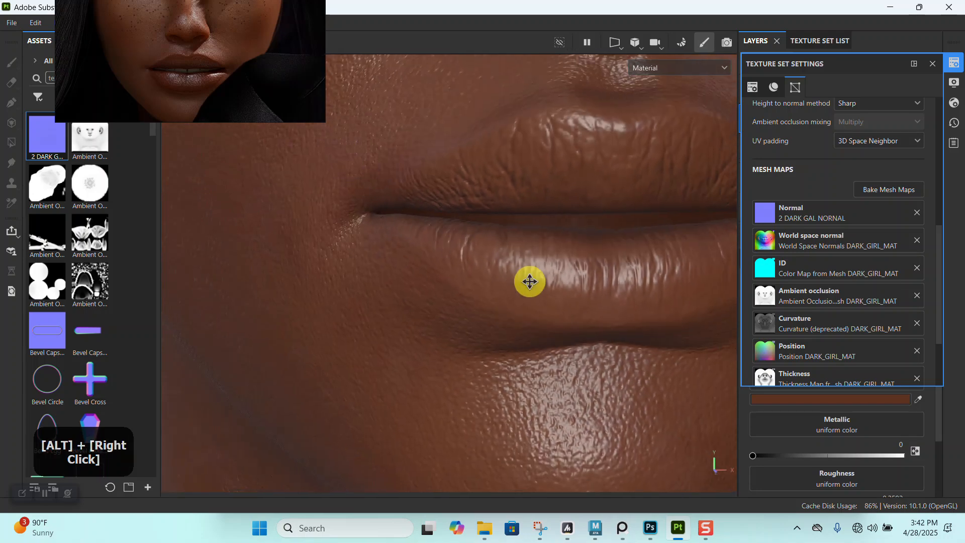
middle_click_drag(528, 280, 521, 289, "alt")
left_click_drag(521, 289, 503, 302, "alt")
right_click_drag(503, 301, 478, 151, "alt")
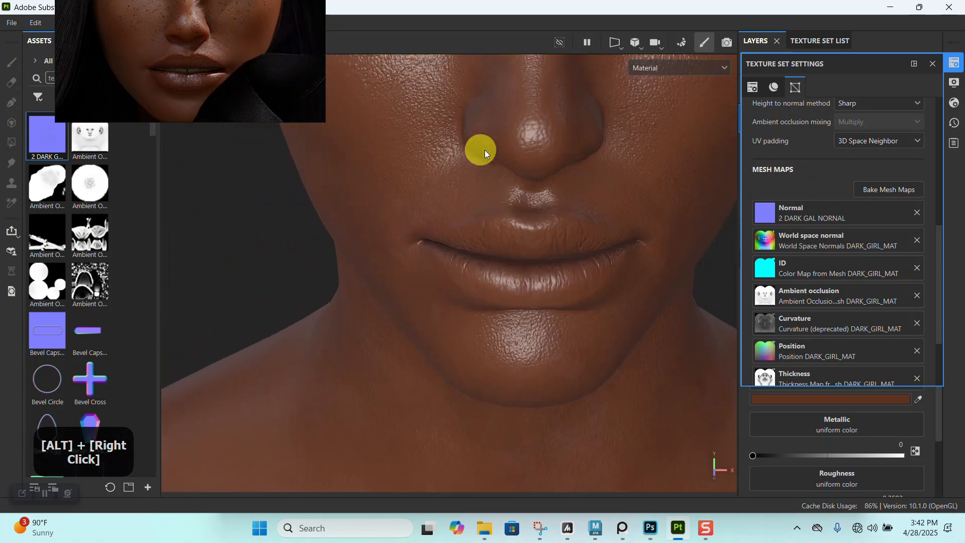
middle_click_drag(478, 151, 491, 233, "alt")
right_click_drag(492, 233, 487, 252, "alt")
middle_click_drag(487, 252, 864, 129, "alt")
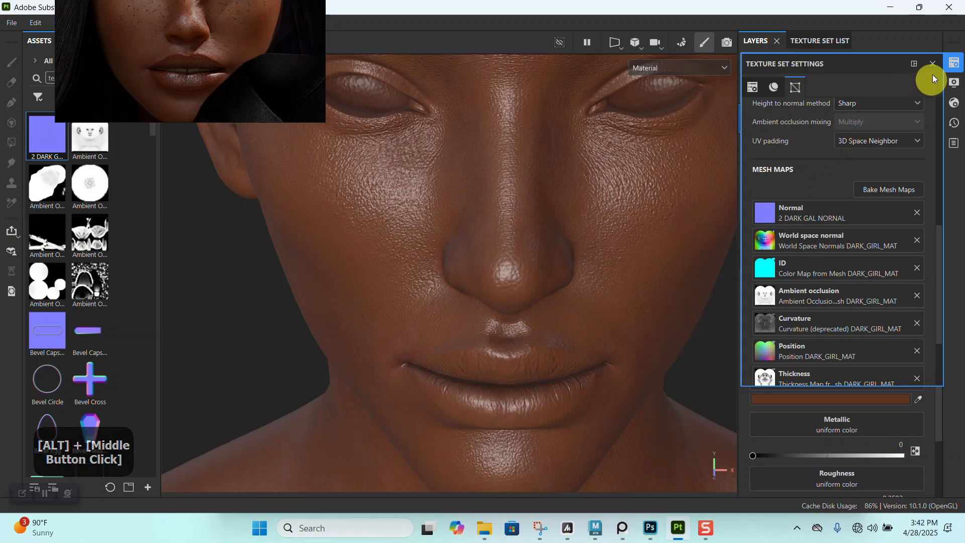
right_click_drag(521, 347, 537, 276, "alt")
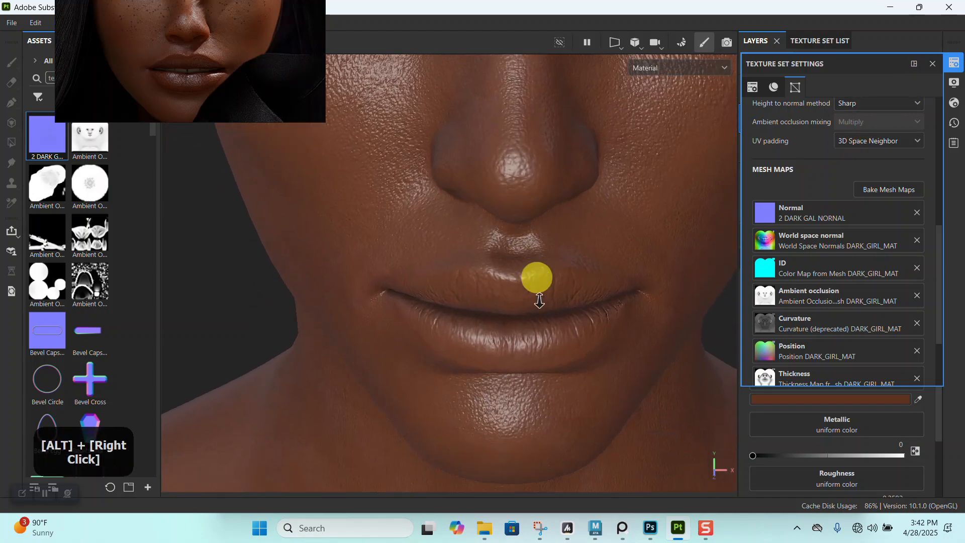
left_click_drag(537, 276, 561, 338, "alt")
right_click_drag(560, 339, 518, 367, "alt")
right_click_drag(462, 427, 508, 384, "alt")
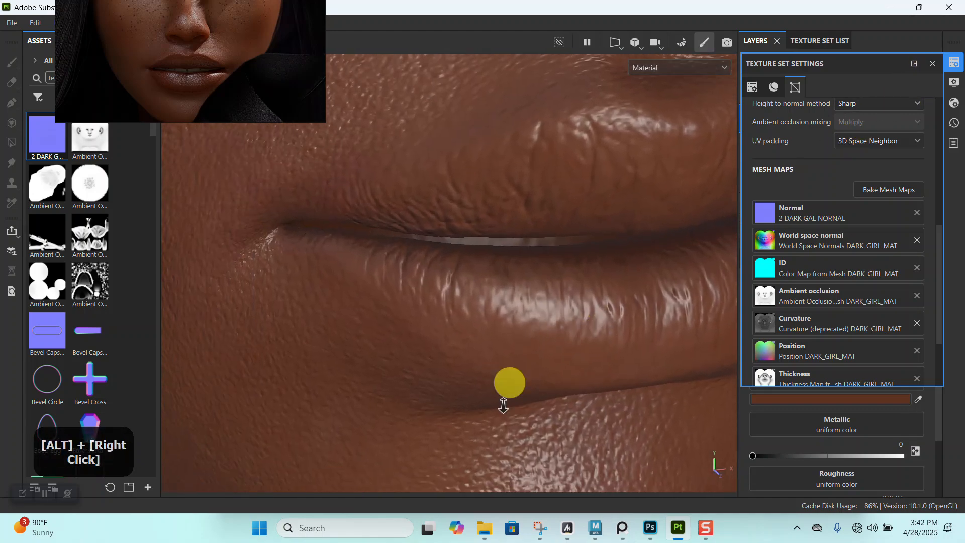
left_click_drag(509, 384, 500, 300, "alt")
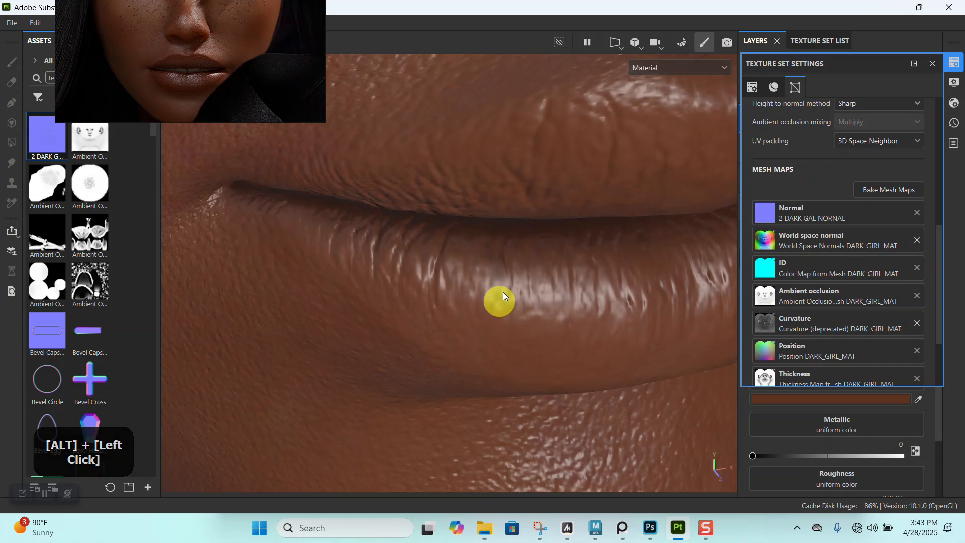
- Remove the ambient occlusion map from DARK_GIRL_MAT's mesh maps, open mesh map baking and move the reference portrait aside
left_click(916, 297)
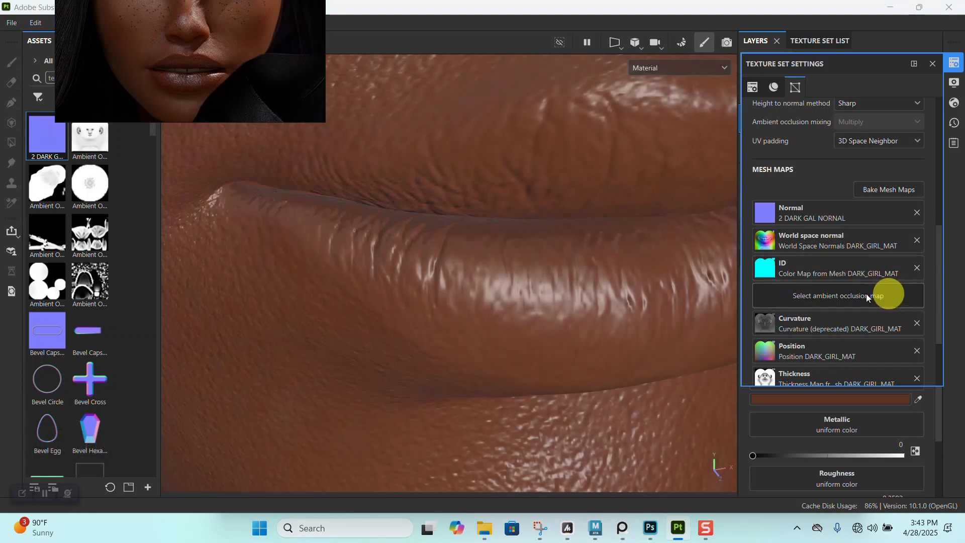
left_click(899, 189)
left_click_drag(192, 80, 862, 247)
- Exclude HAIR_MAT, MINISCUS4 and TEETH_MAT from the bake and include only the DARK_GIRL_MAT texture set
left_click(42, 94)
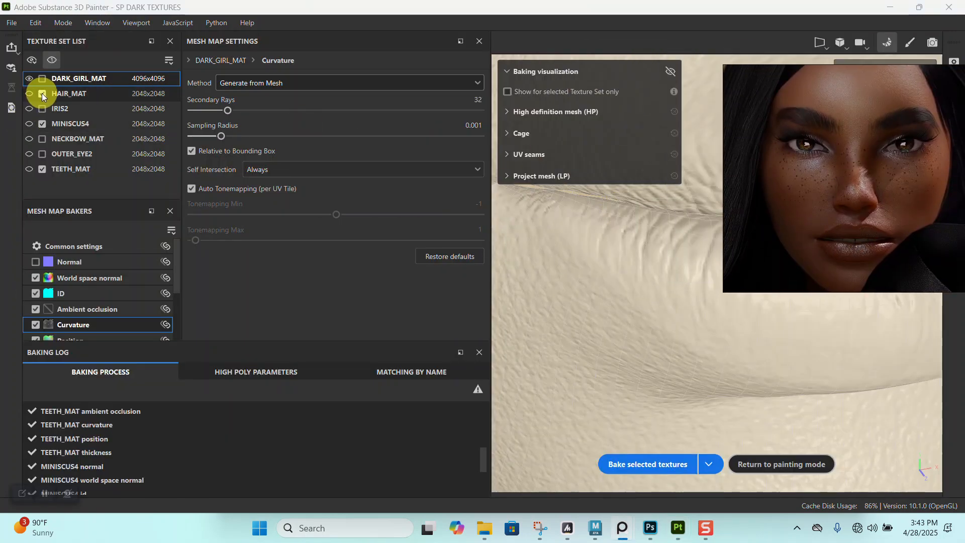
left_click(43, 124)
left_click(42, 168)
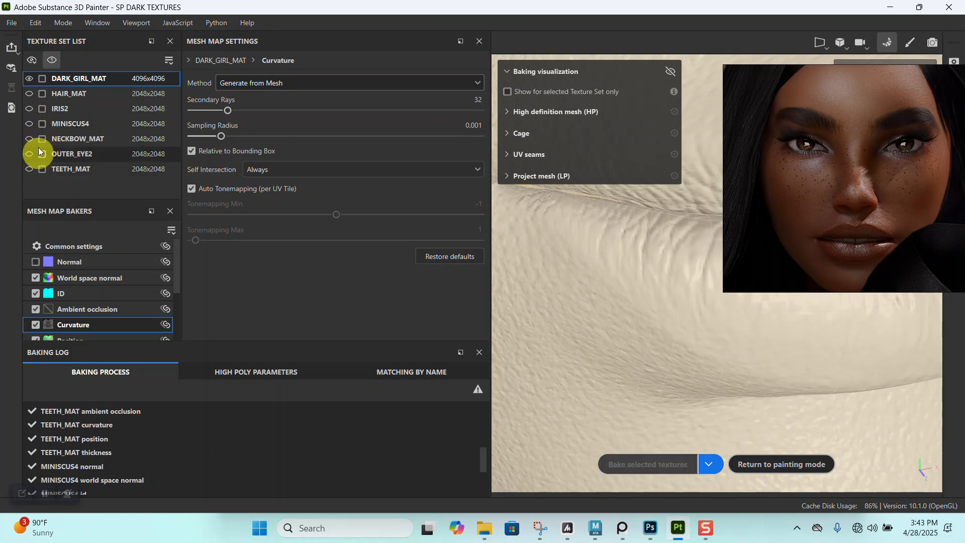
left_click(42, 78)
- Exclude the World space normal, ID, Curvature, Position and Thickness maps from the bake and show the Ambient occlusion settings
left_click(56, 260)
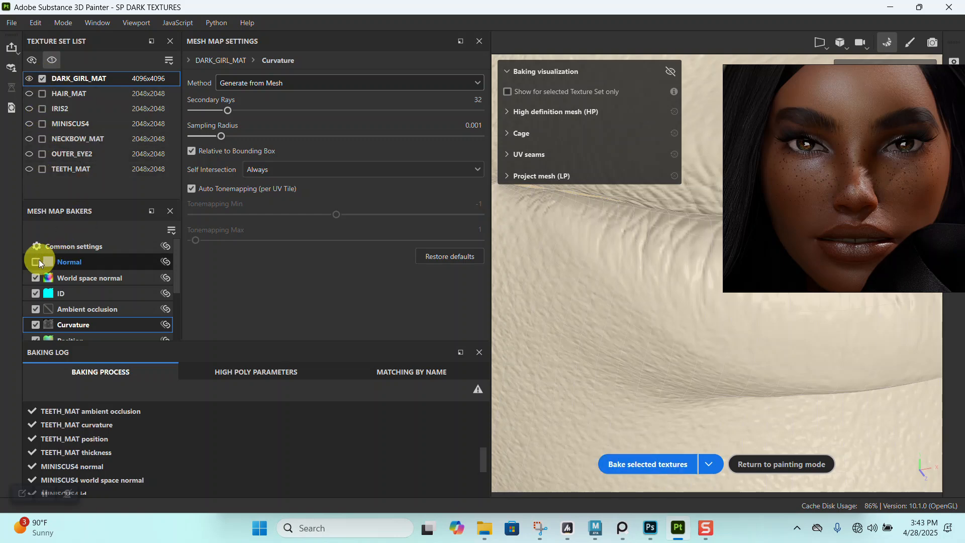
left_click(34, 276)
left_click(35, 287)
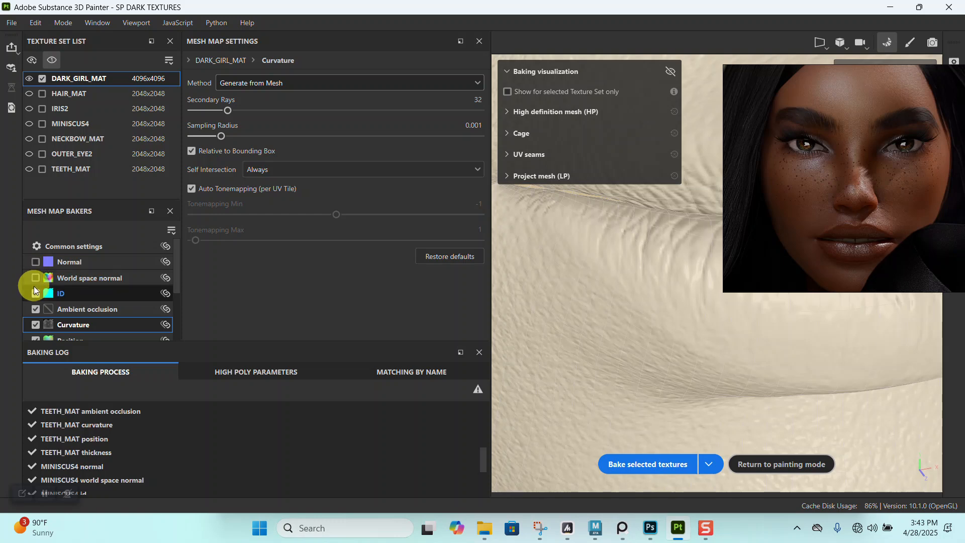
left_click(36, 325)
scroll(40, 321, "down", 2)
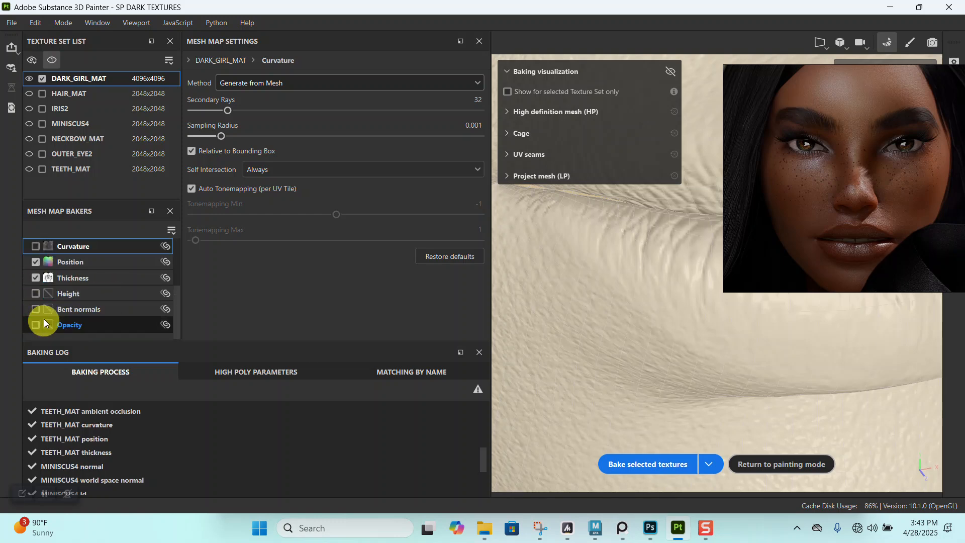
left_click(35, 278)
left_click(34, 263)
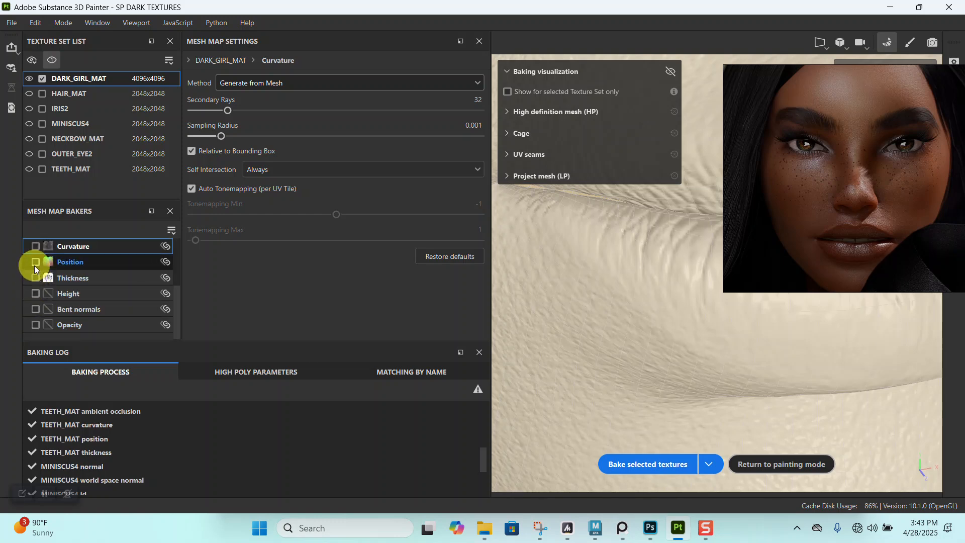
scroll(95, 276, "up", 2)
left_click(87, 278)
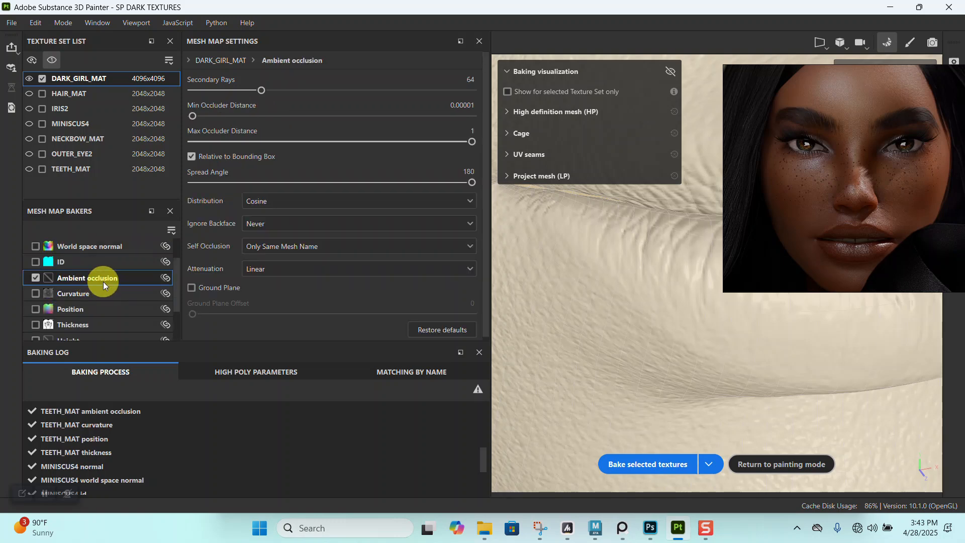
- Include the Curvature map in the bake and set its method to Generate from Normal Map (Deprecated)
left_click(62, 294)
left_click(252, 84)
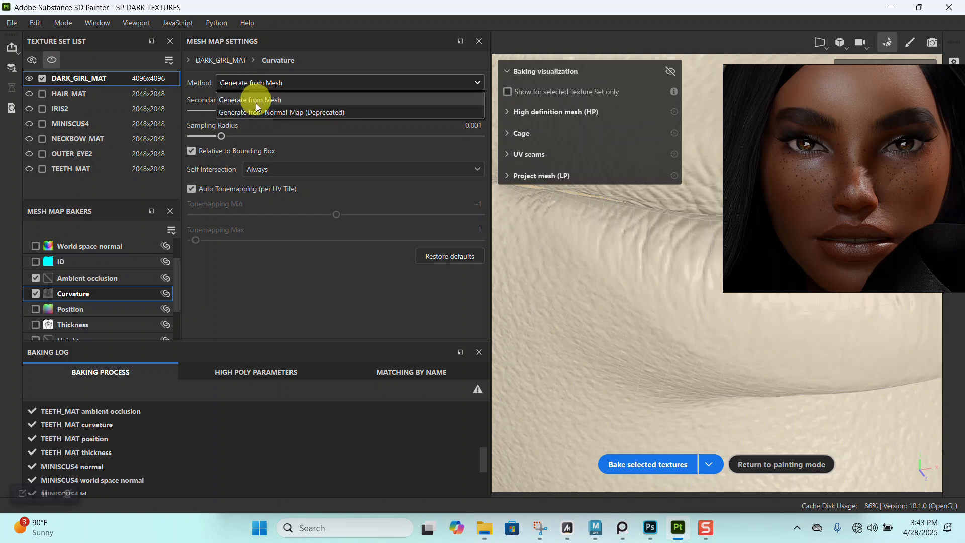
left_click(257, 112)
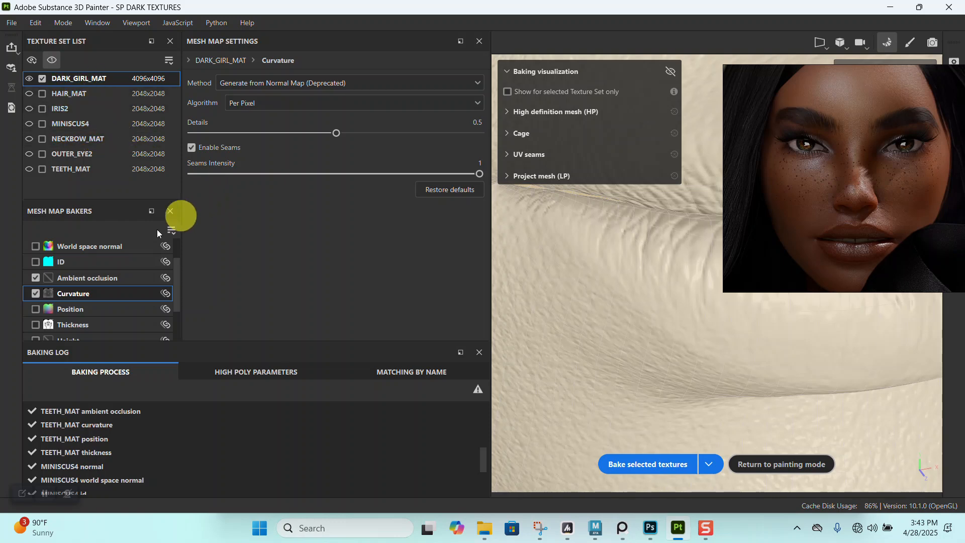
- Bake the ambient occlusion and curvature maps for DARK_GIRL_MAT and return to painting mode
left_click(637, 458)
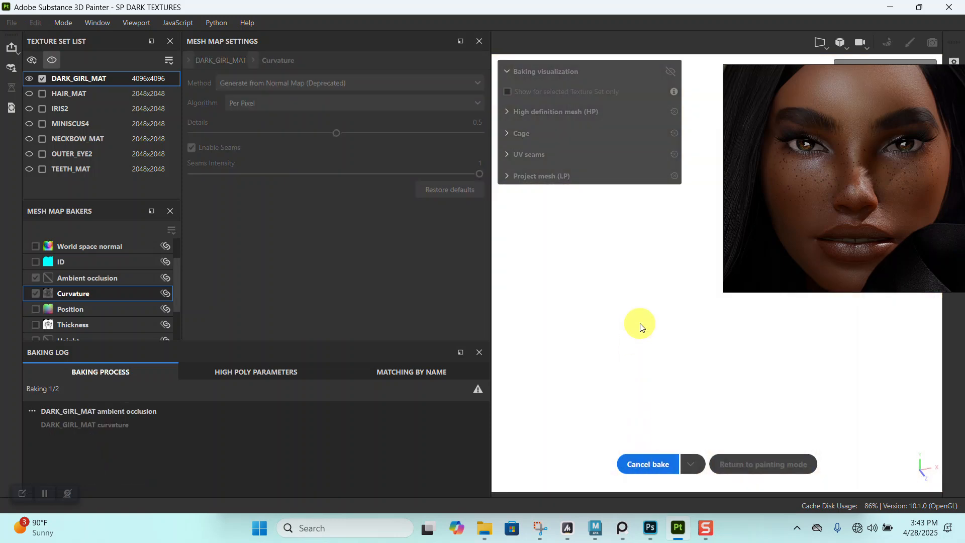
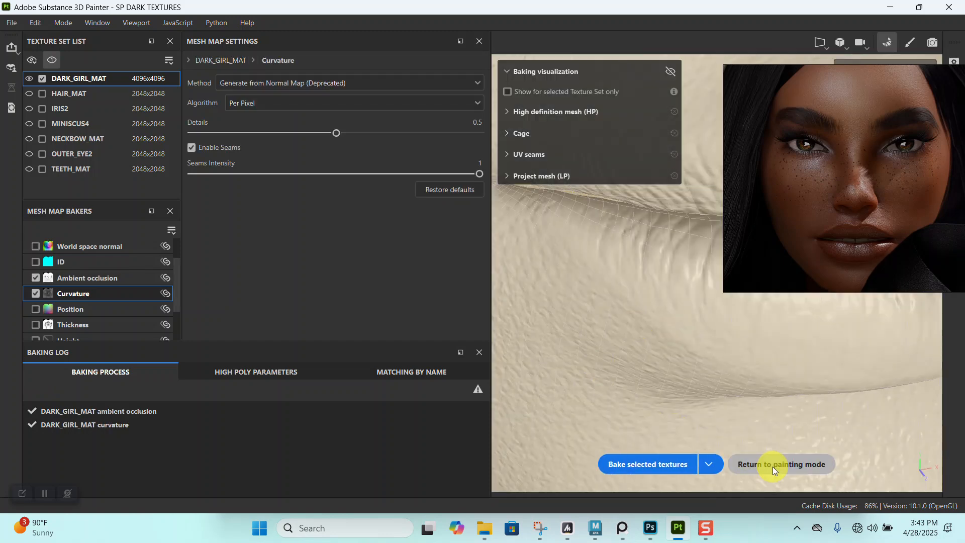
left_click(773, 466)
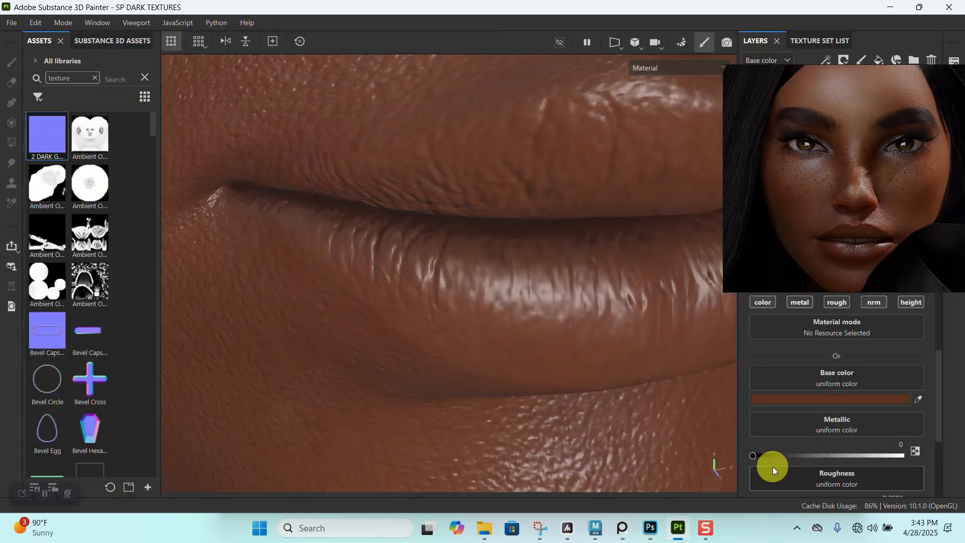
- Examine the head's face, lips and skin shading with the newly baked maps from several angles and distances
right_click_drag(545, 346, 363, 168, "alt")
left_click_drag(363, 167, 404, 230, "alt")
middle_click_drag(404, 230, 403, 249, "alt")
left_click(44, 493)
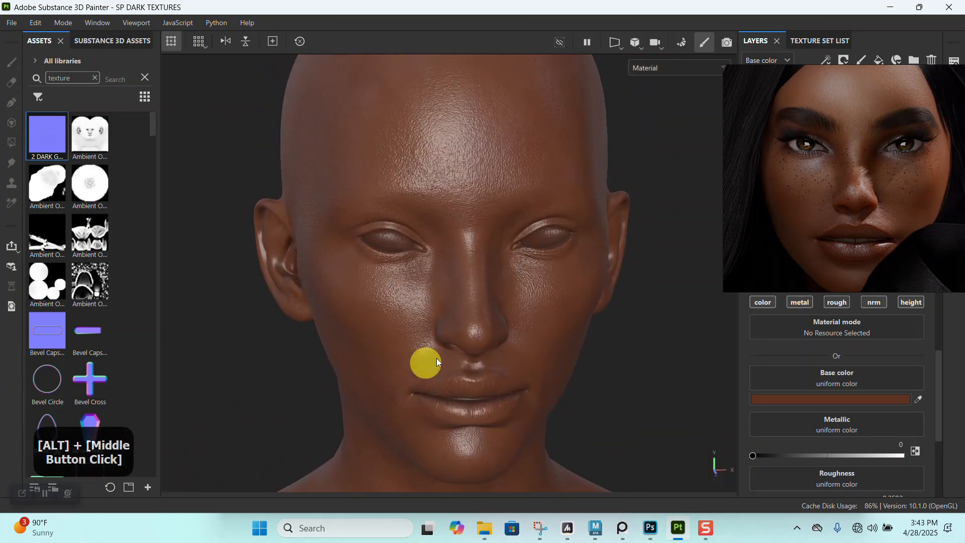
left_click_drag(425, 360, 459, 329, "alt")
middle_click_drag(459, 330, 492, 323, "alt")
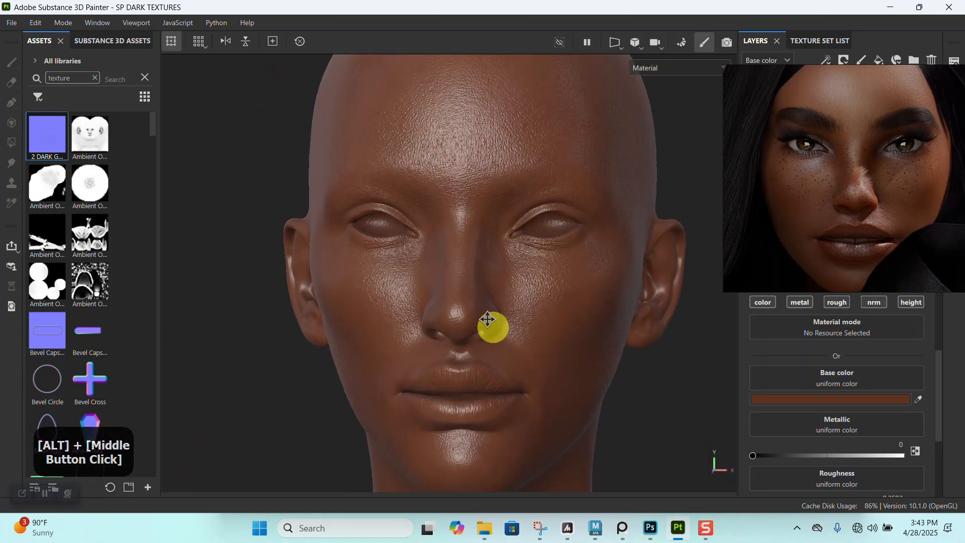
right_click_drag(492, 323, 459, 308, "alt")
left_click_drag(458, 308, 467, 303, "alt")
middle_click_drag(467, 303, 505, 327, "alt")
right_click_drag(505, 328, 439, 226, "alt")
middle_click_drag(440, 226, 459, 230, "alt")
right_click_drag(459, 231, 442, 306, "alt")
mouse_move(442, 306)
left_mouse_down("alt")
mouse_move(582, 306)
mouse_move(490, 306)
mouse_move(435, 291)
mouse_move(442, 302)
left_mouse_up("alt")
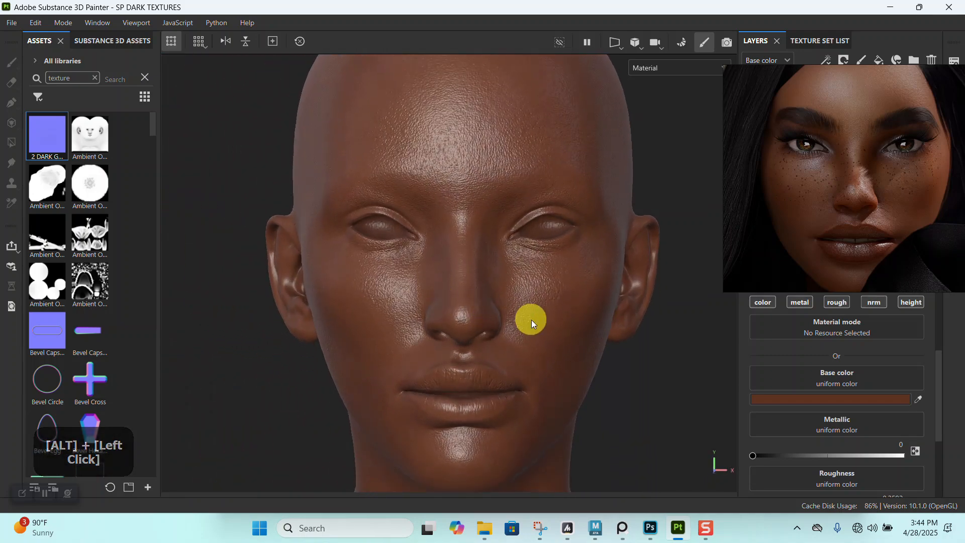
middle_click_drag(528, 319, 484, 277, "alt")
right_click_drag(484, 276, 487, 306, "alt")
middle_click_drag(487, 307, 474, 255, "alt")
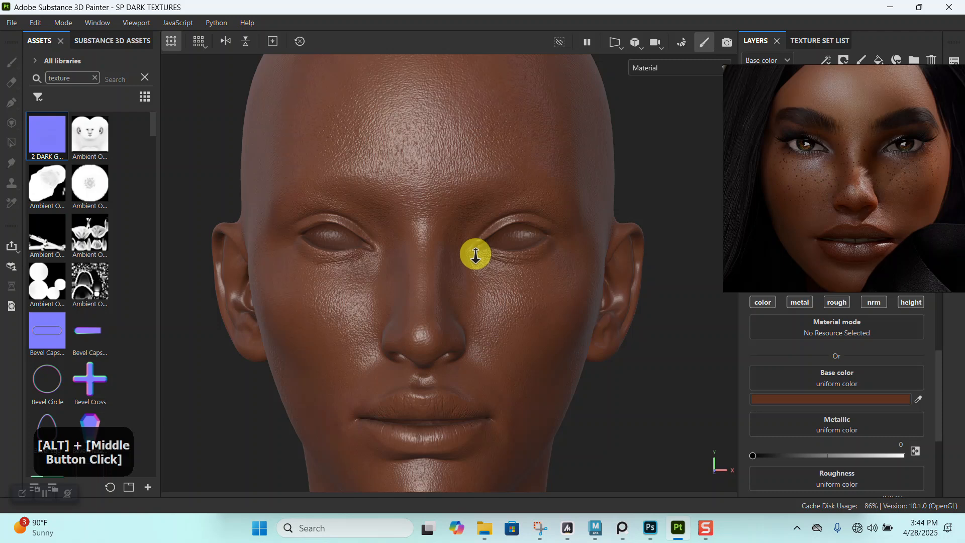
right_click_drag(474, 255, 486, 231, "alt")
left_click_drag(486, 230, 485, 273, "alt")
middle_click_drag(484, 274, 464, 244, "alt")
- Group the layers from the visible LIGHT BROWN TONE down to BASE DARKER TONE into a folder named BASE DARK SKIN TONE
left_click_drag(801, 237, 217, 195)
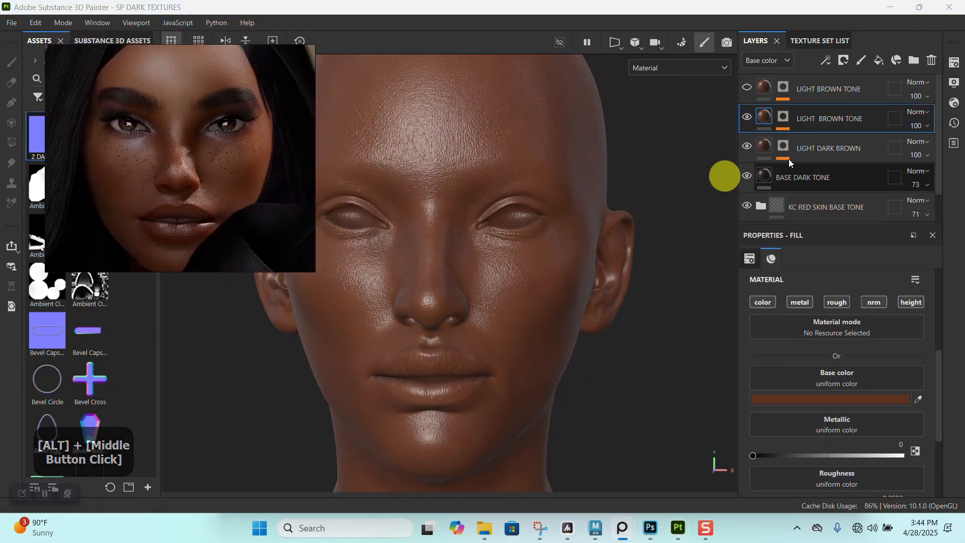
scroll(813, 125, "down", 1)
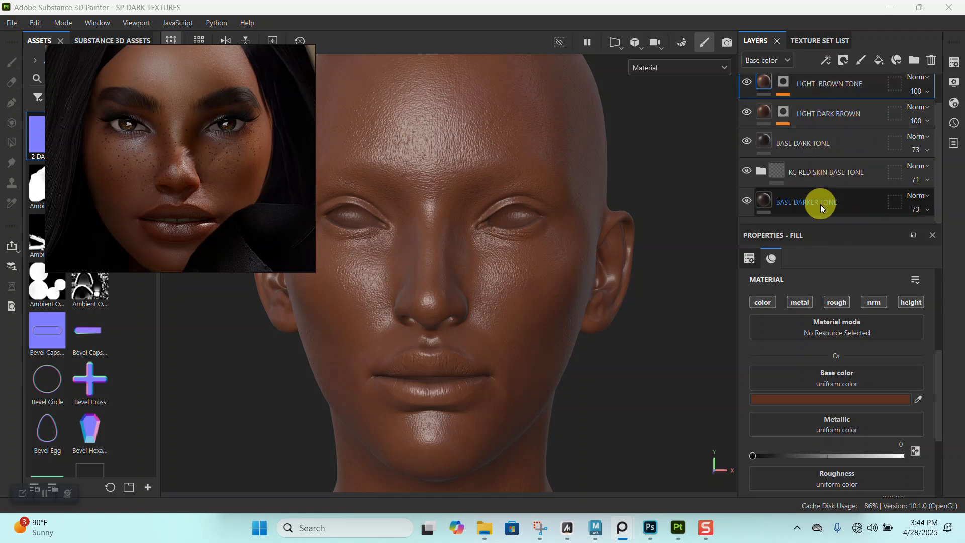
left_click(822, 199, "shift")
scroll(821, 185, "up", 1)
key("ctrl+g")
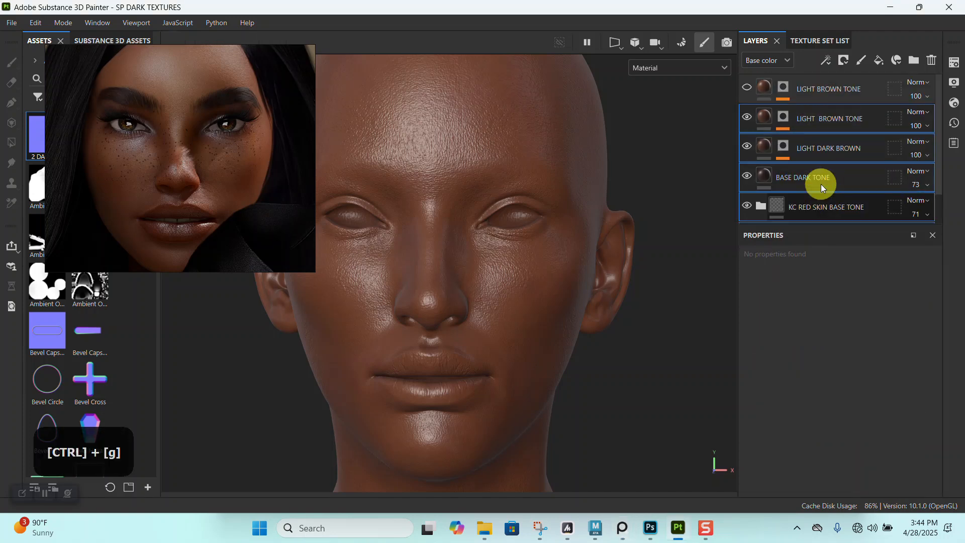
double_click(800, 119)
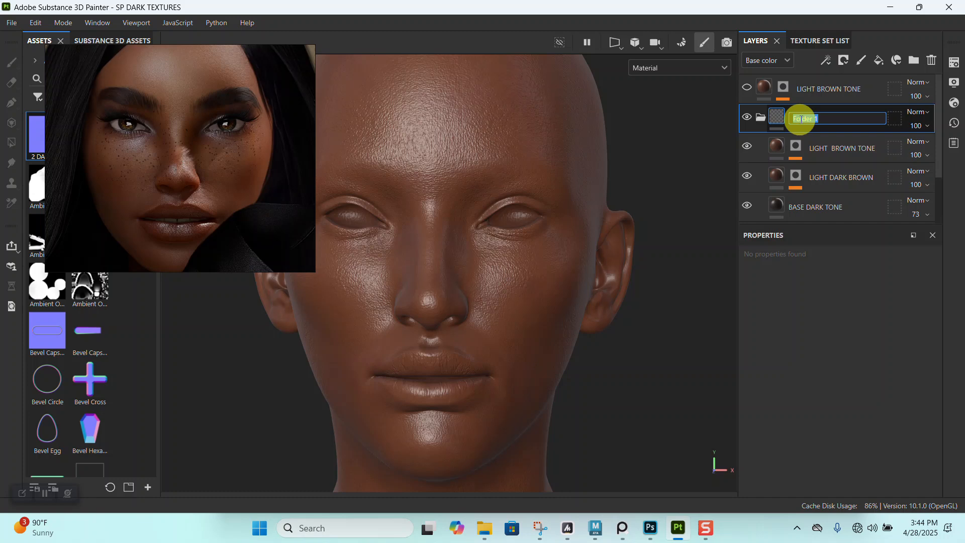
type("b")
type("IN TONE")
key("Return")
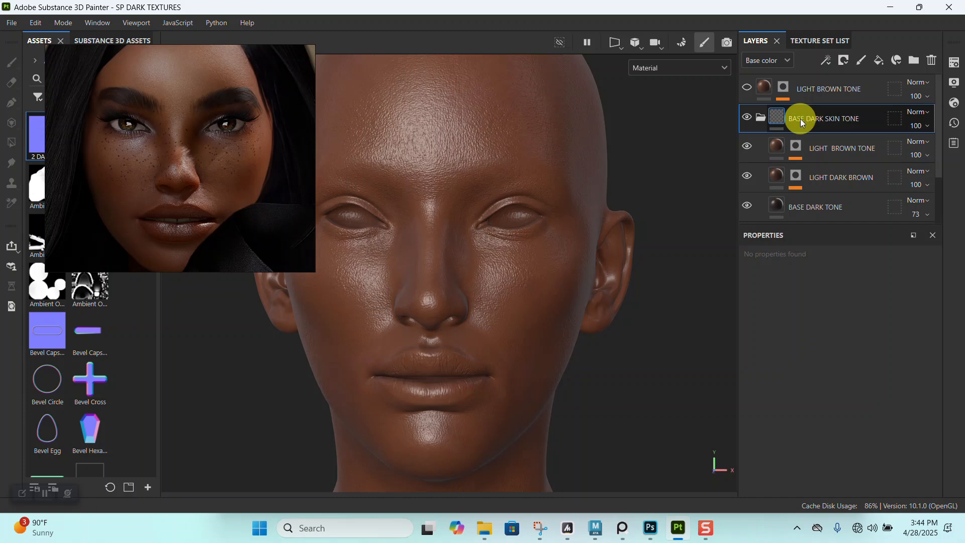
- Collapse the skin tone folder and rename it KC BASE DARK SKIN TONE
left_click(759, 118)
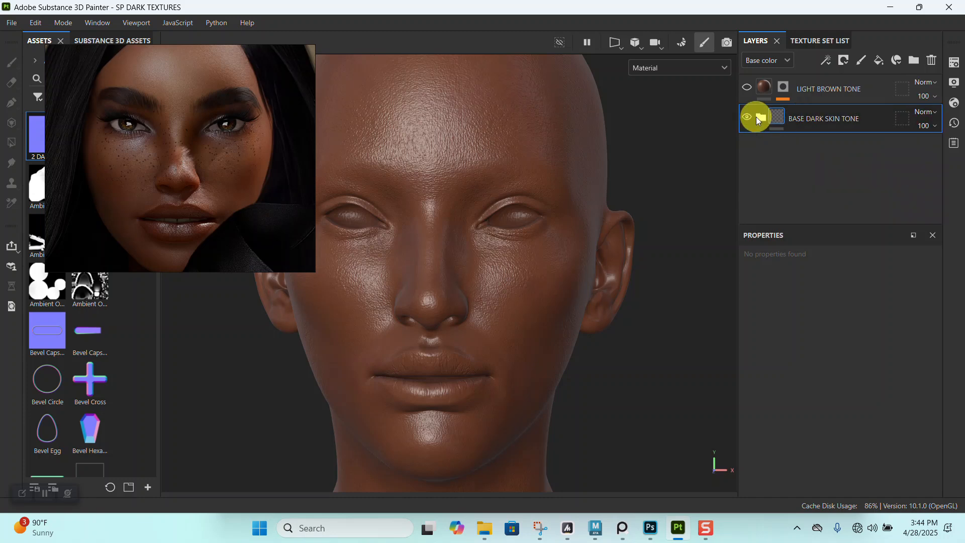
double_click(803, 120)
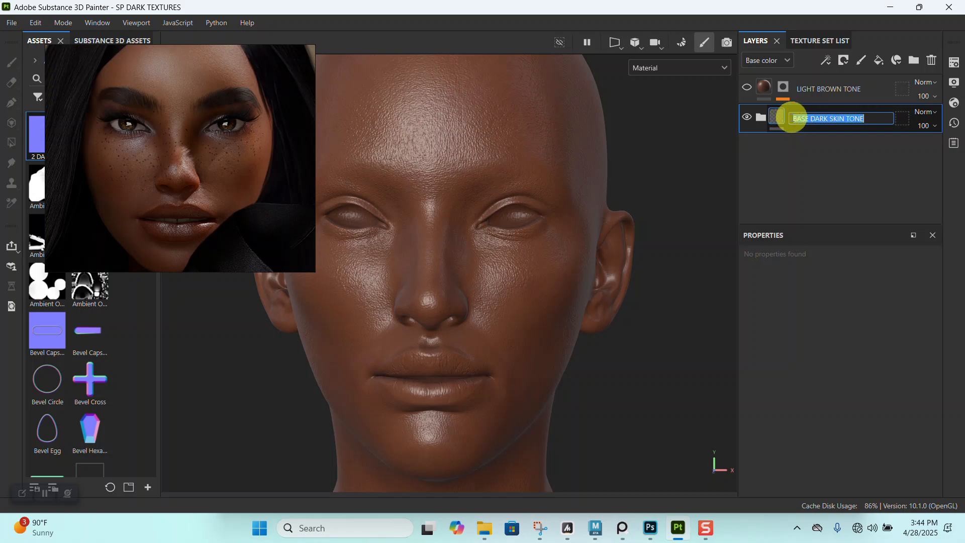
left_click(804, 121)
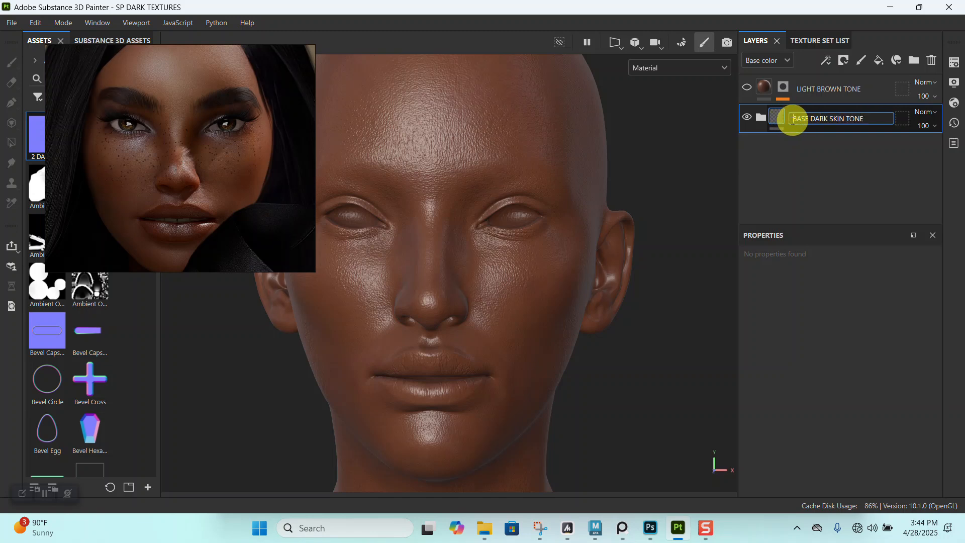
left_click(789, 123)
type("KC")
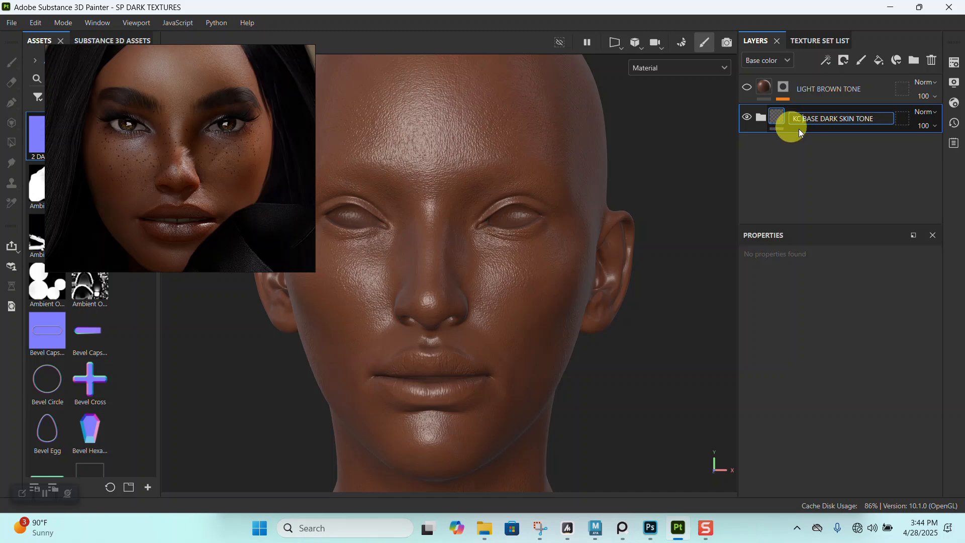
key("Return")
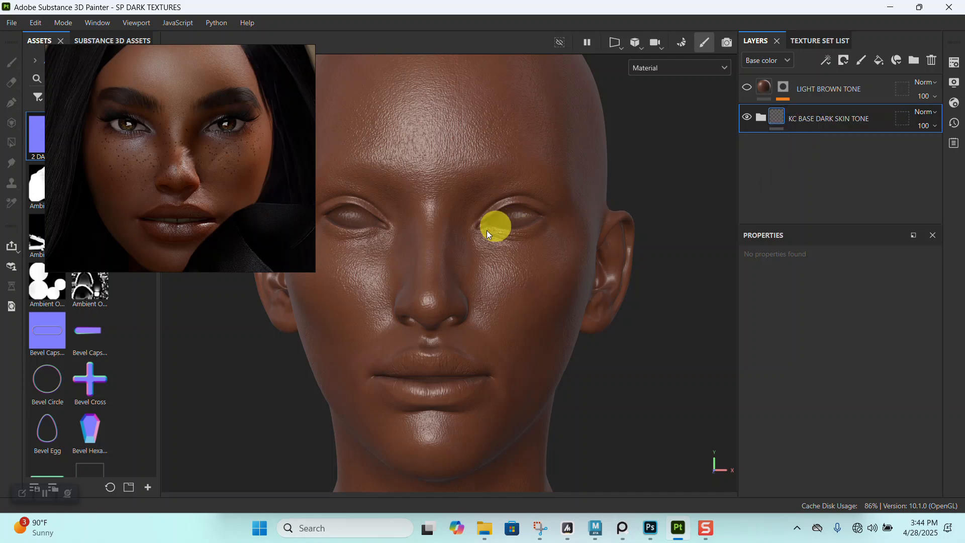
- Create a smart material from the KC BASE DARK SKIN TONE folder
right_click_drag(495, 333, 485, 280, "alt")
middle_click_drag(485, 280, 491, 224, "alt")
right_click_drag(491, 225, 517, 272, "alt")
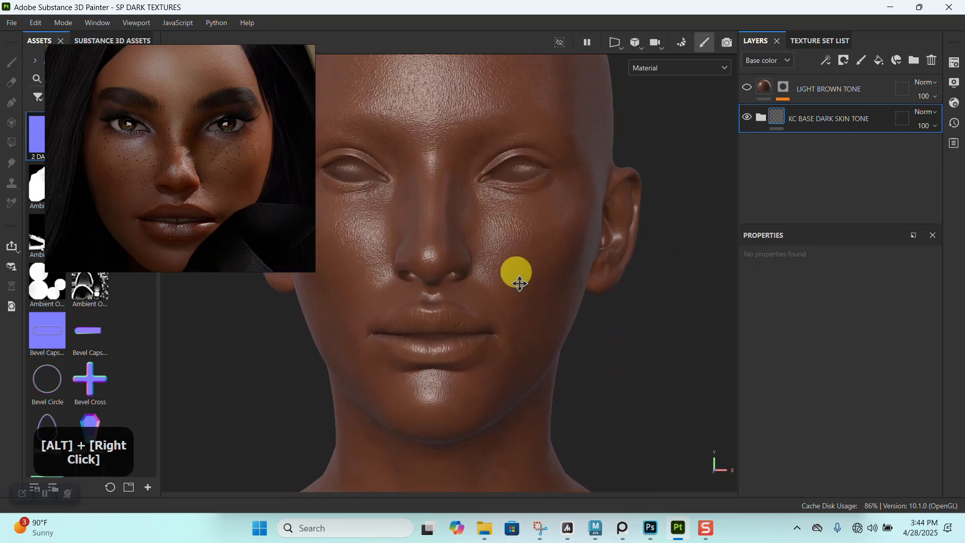
middle_click_drag(516, 271, 643, 283, "alt")
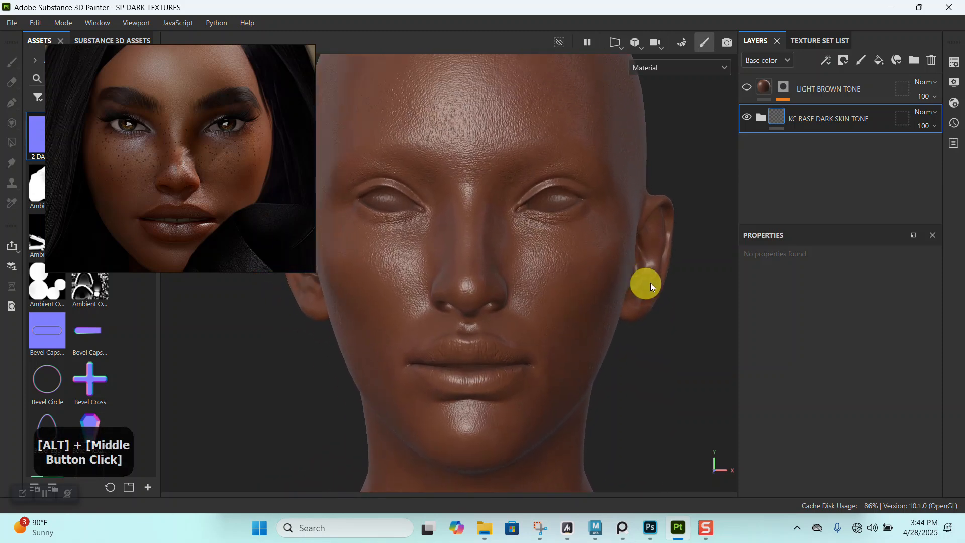
right_click(810, 116)
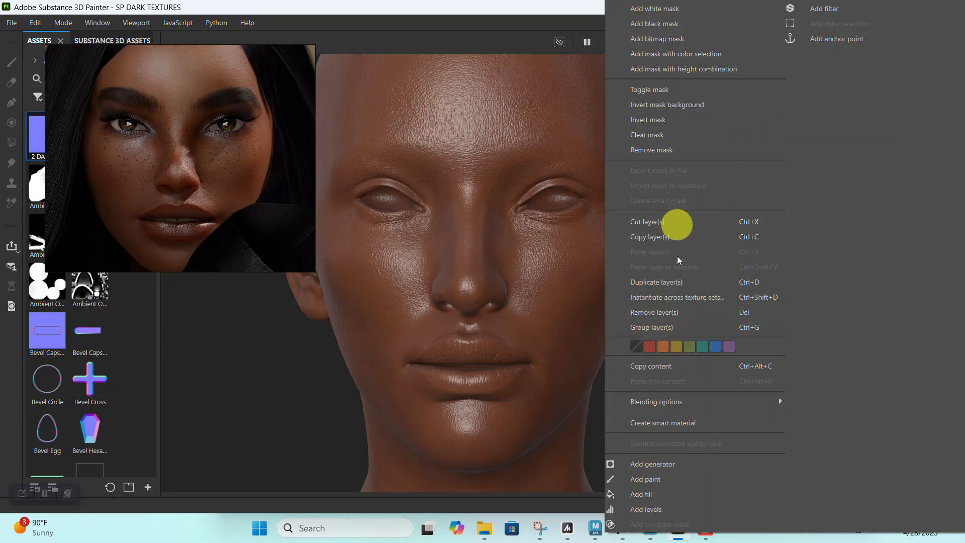
left_click(666, 424)
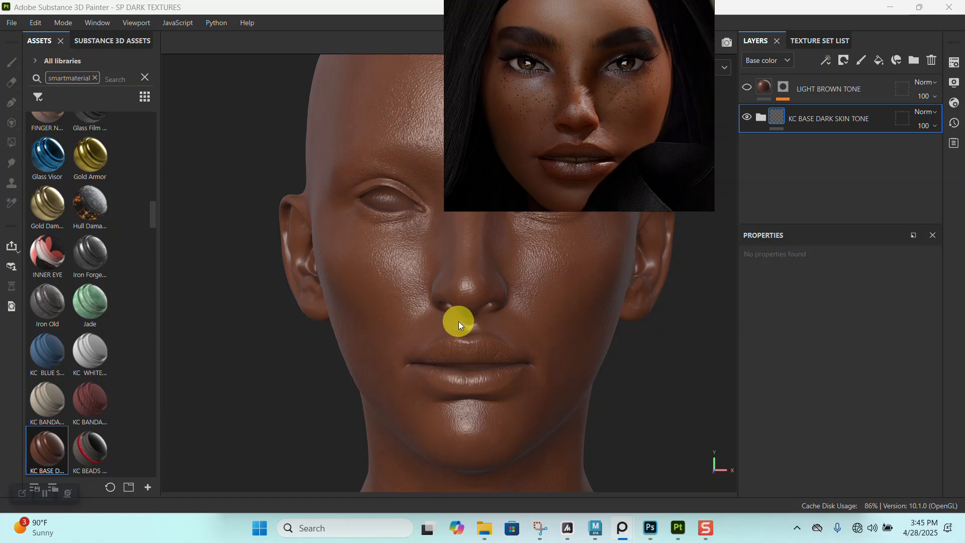
- Examine the head's skin tone from several angles against the reference portrait
right_click_drag(452, 348, 388, 309, "alt")
left_click_drag(388, 308, 355, 322, "alt")
right_click_drag(426, 350, 438, 327, "alt")
left_click_drag(437, 328, 421, 312, "alt")
middle_click_drag(420, 312, 448, 351, "alt")
left_click_drag(448, 351, 474, 327, "alt")
middle_click_drag(474, 327, 455, 297, "alt")
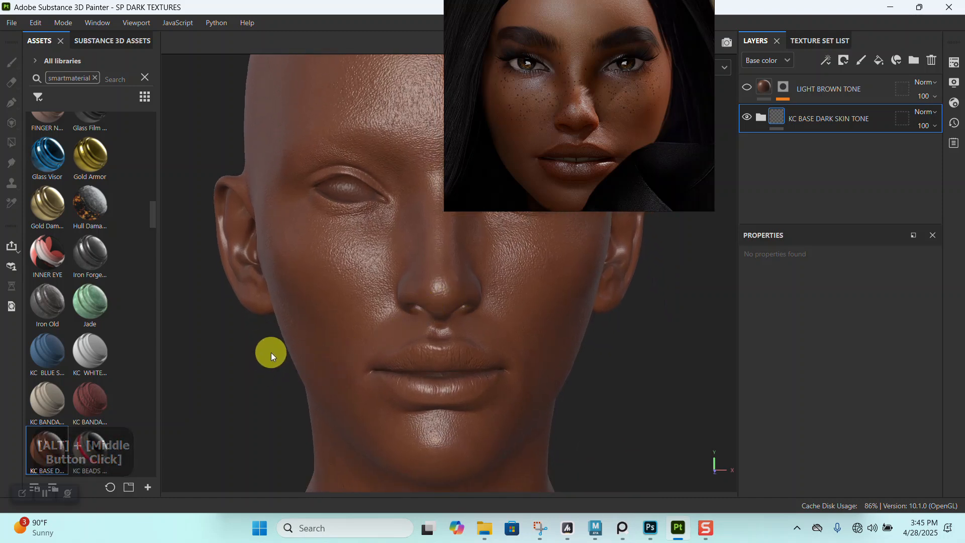